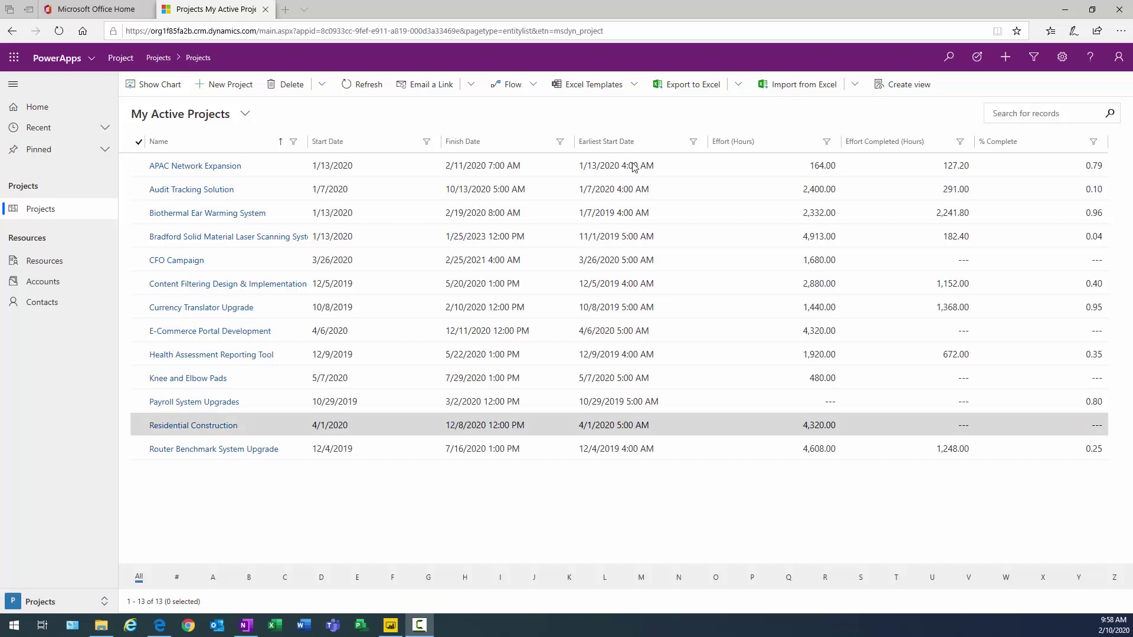
# Drag along the window's top edge while the My Active Projects grid is showing
pyautogui.moveTo(675, 11); pyautogui.dragTo(615, 2)
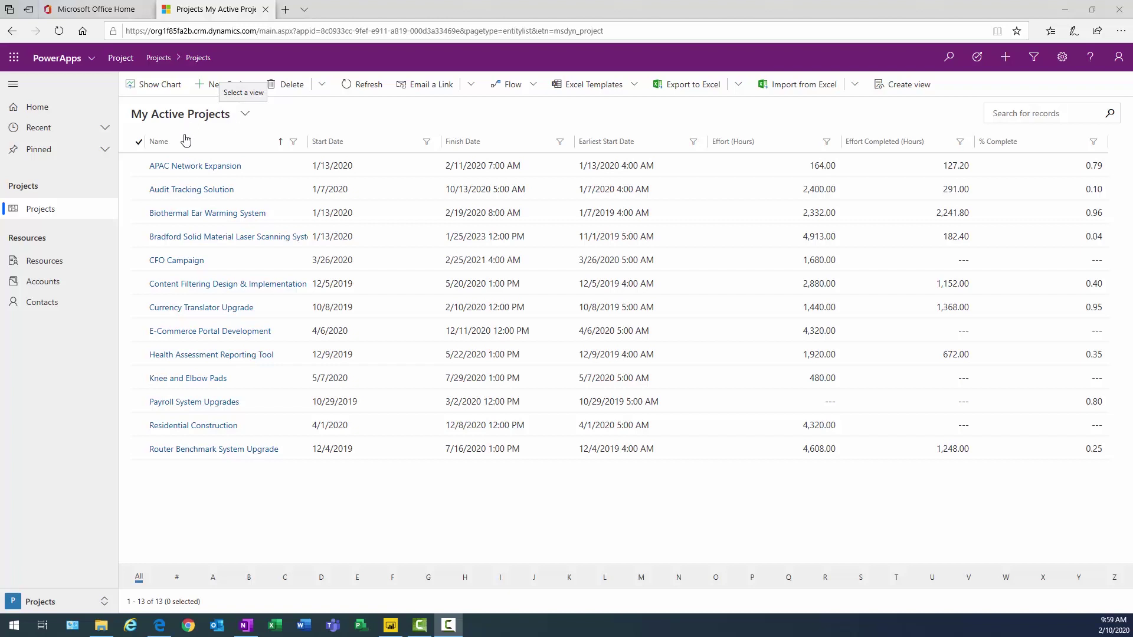
# Switch the grid to the All Projects view, then back to My Active Projects
pyautogui.click(246, 114)
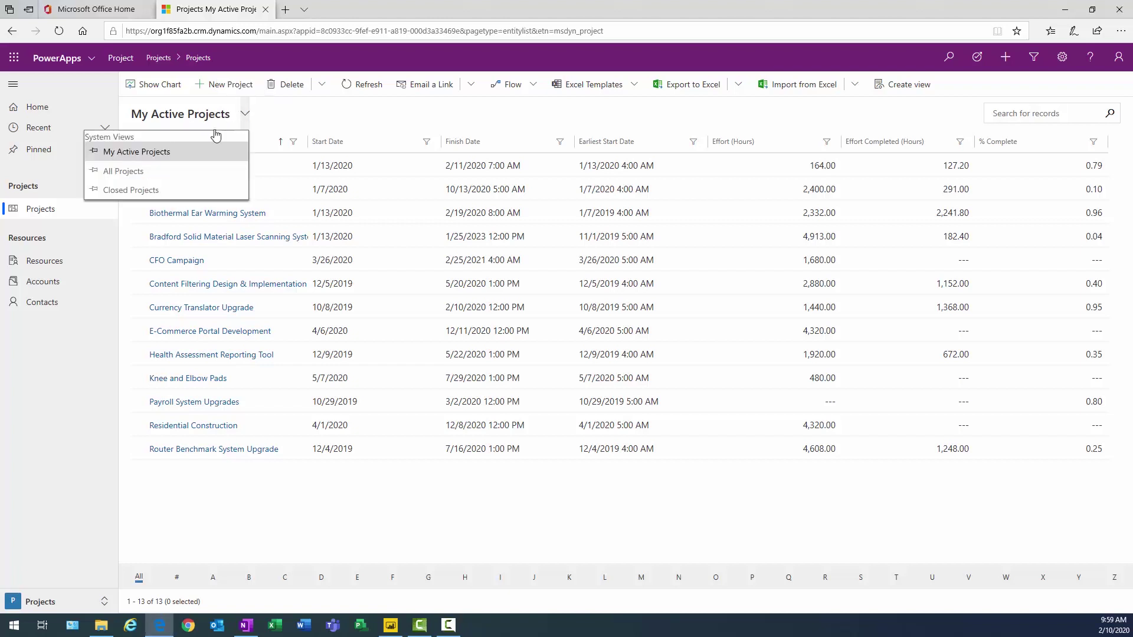
pyautogui.click(152, 173)
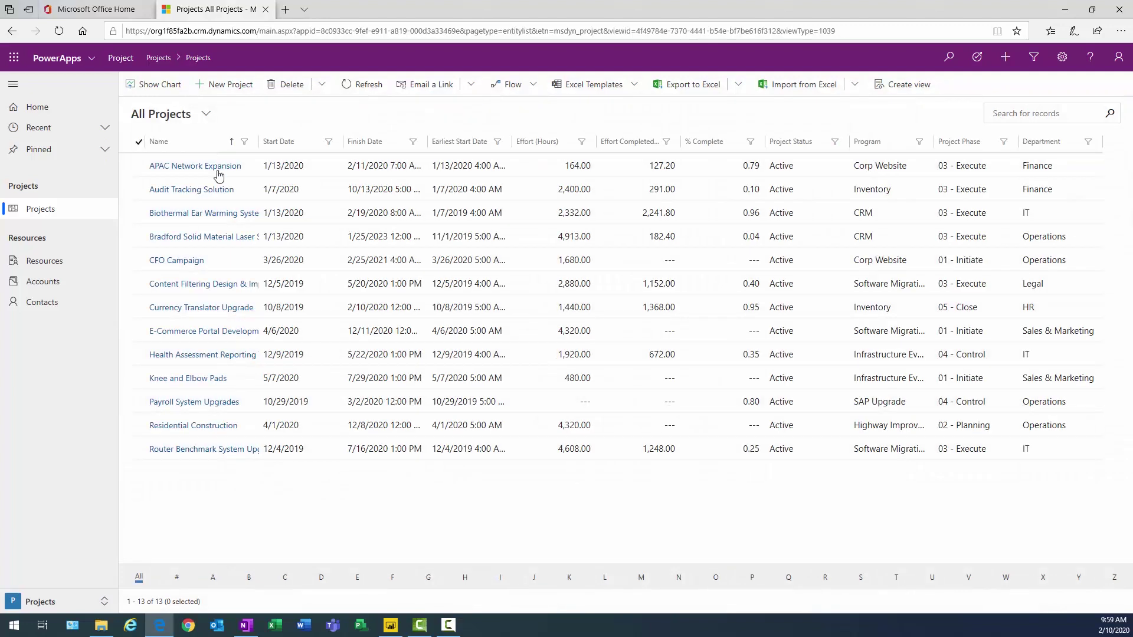
pyautogui.click(205, 112)
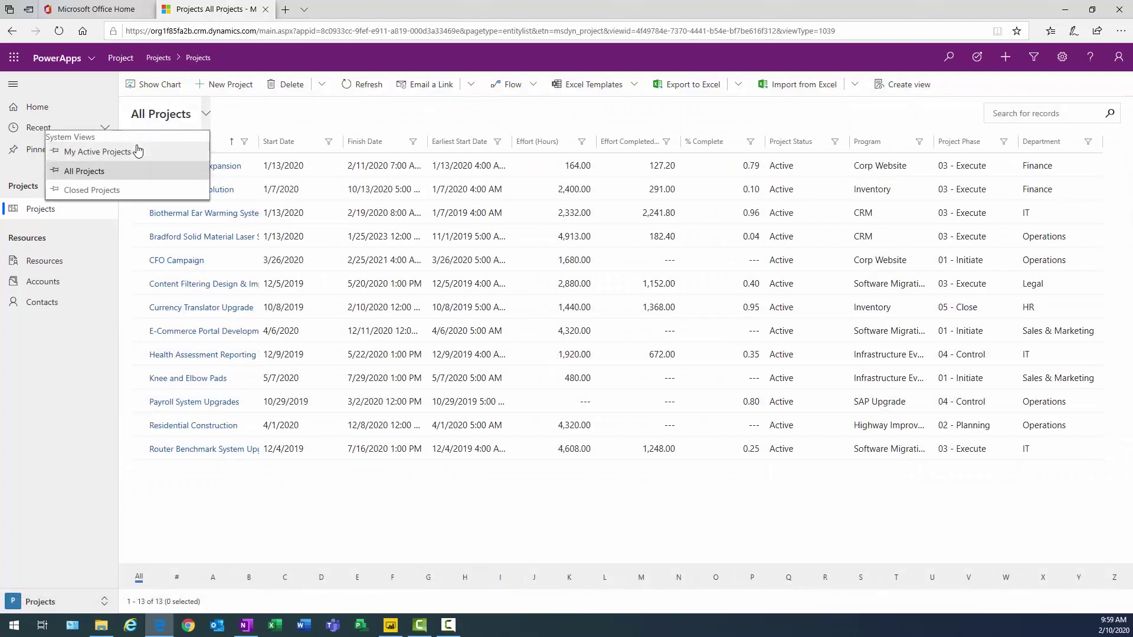
pyautogui.click(137, 149)
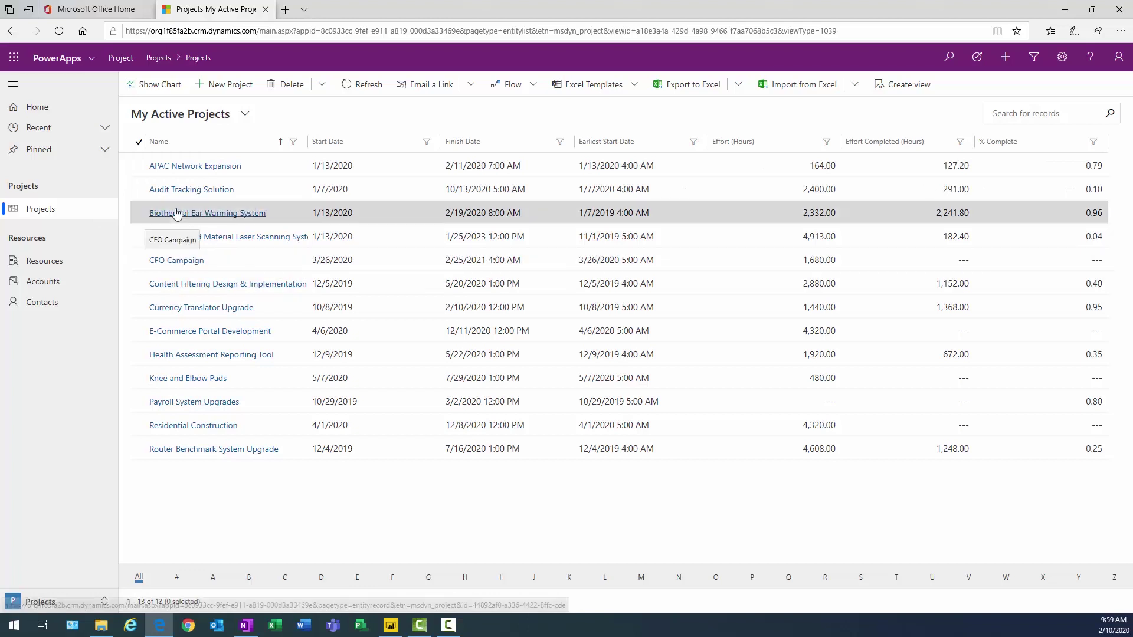
pyautogui.click(176, 190)
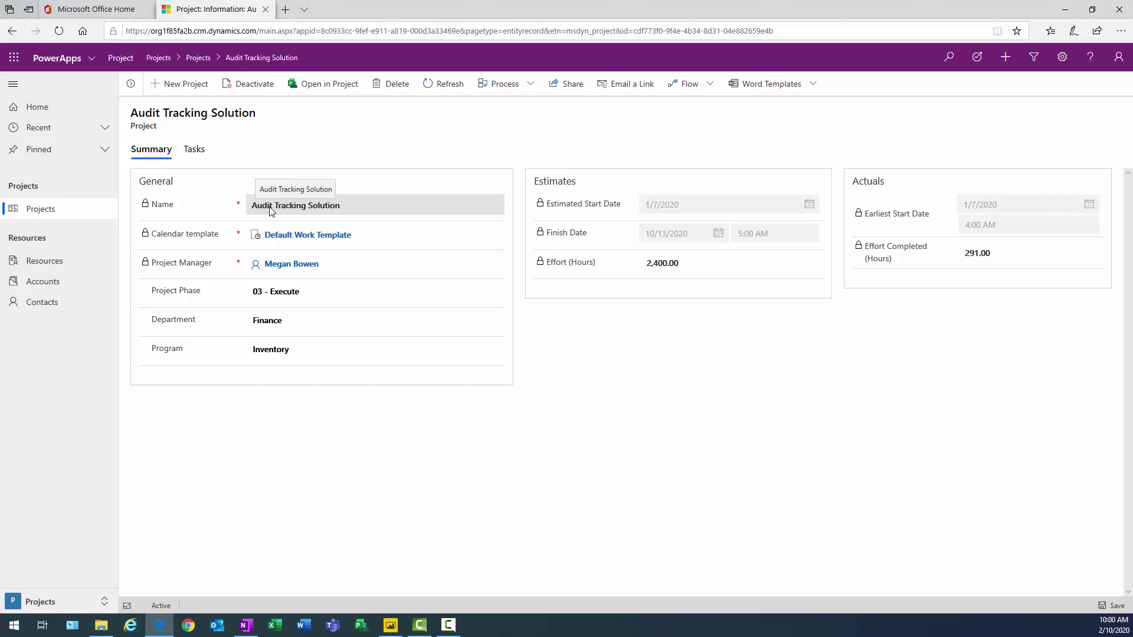
pyautogui.moveTo(139, 181); pyautogui.dragTo(172, 181)
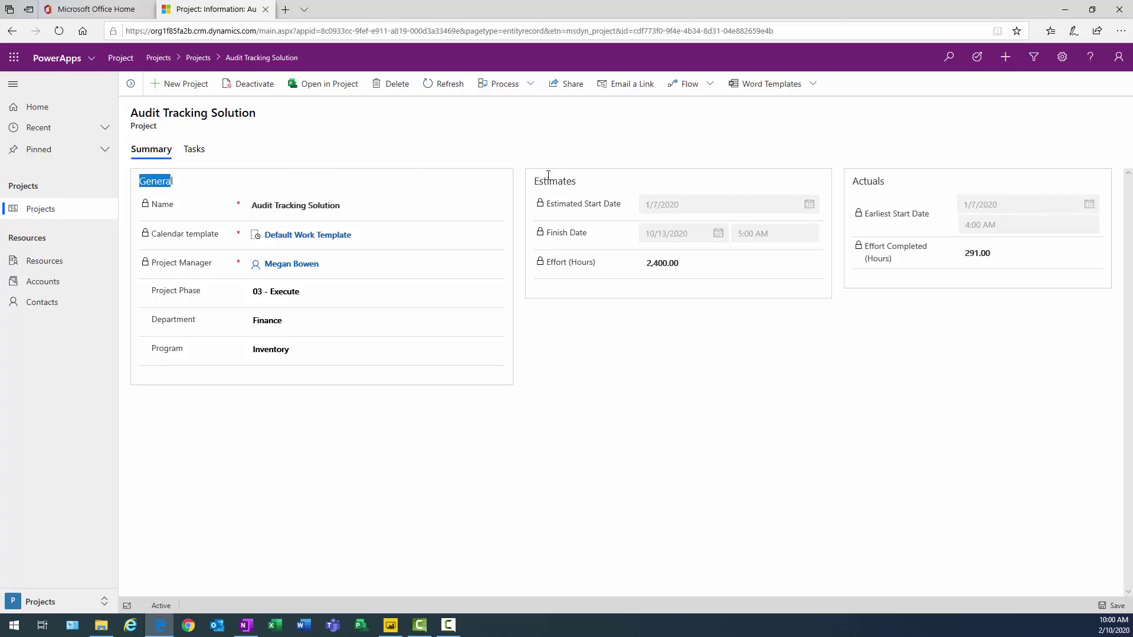
pyautogui.moveTo(593, 181); pyautogui.dragTo(539, 184)
pyautogui.moveTo(888, 181); pyautogui.dragTo(848, 183)
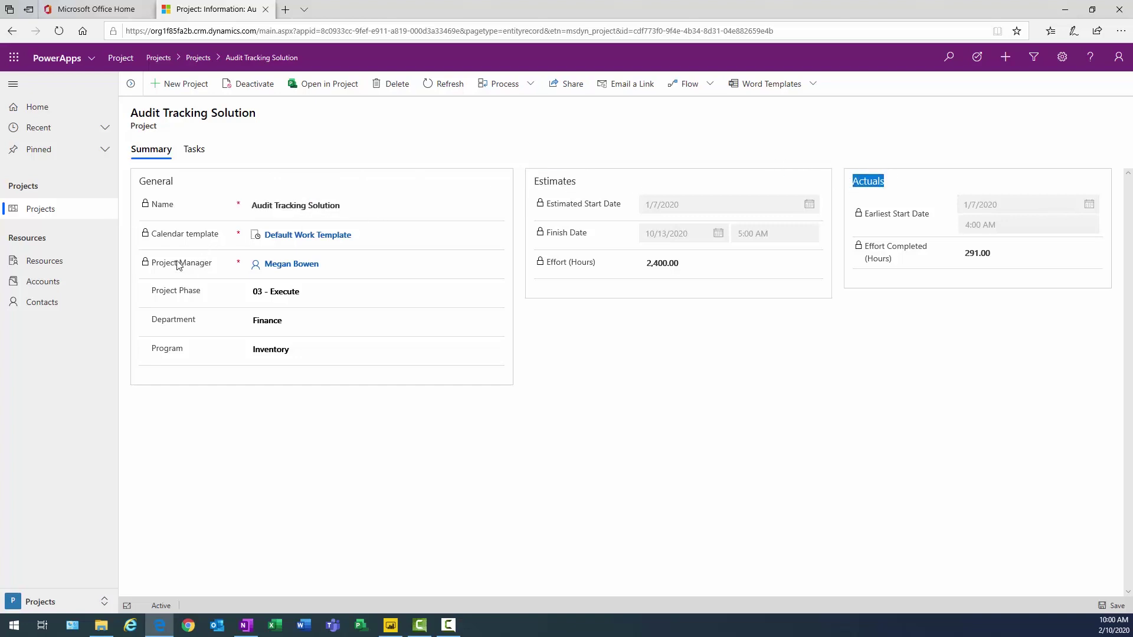
pyautogui.moveTo(199, 295); pyautogui.dragTo(155, 356)
pyautogui.click(170, 350)
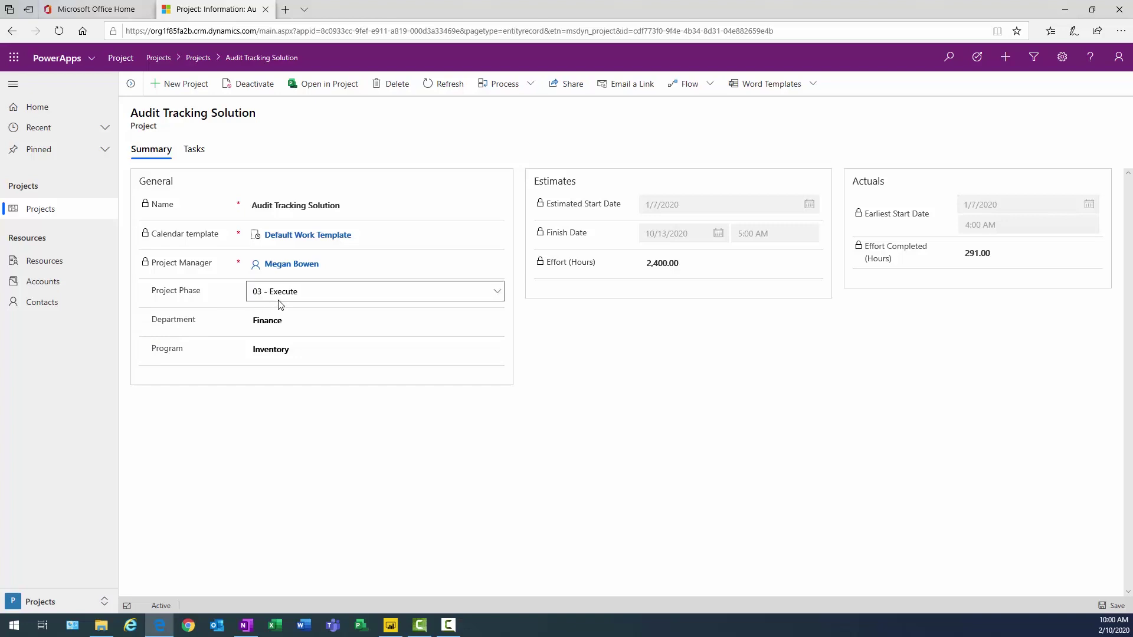
pyautogui.click(305, 297)
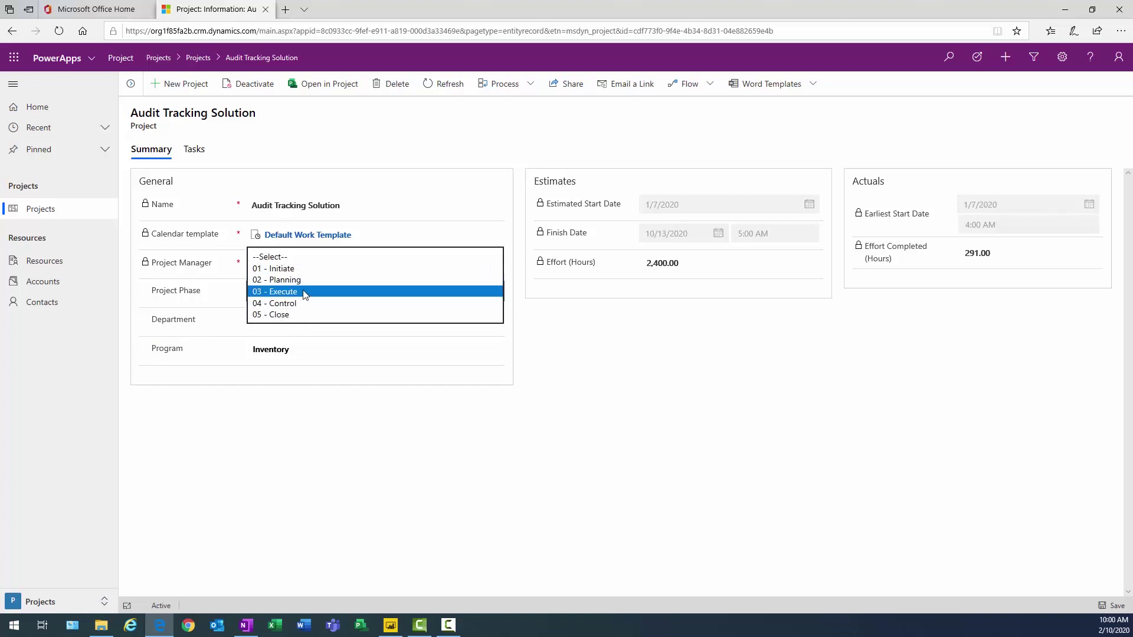
pyautogui.click(305, 293)
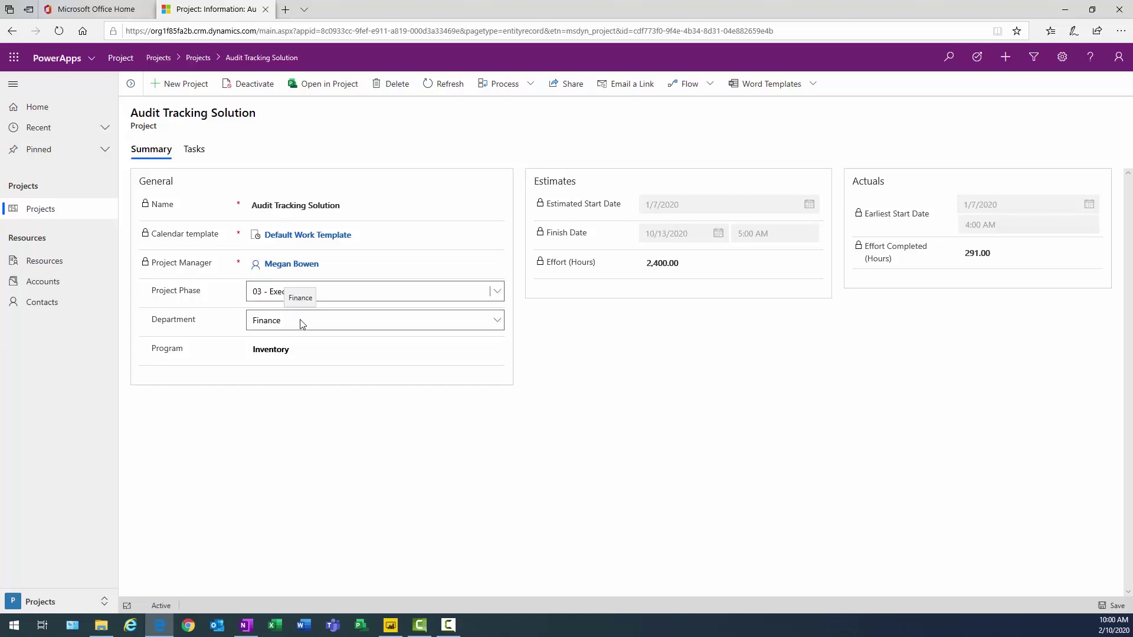
pyautogui.click(302, 323)
pyautogui.click(299, 324)
pyautogui.click(299, 348)
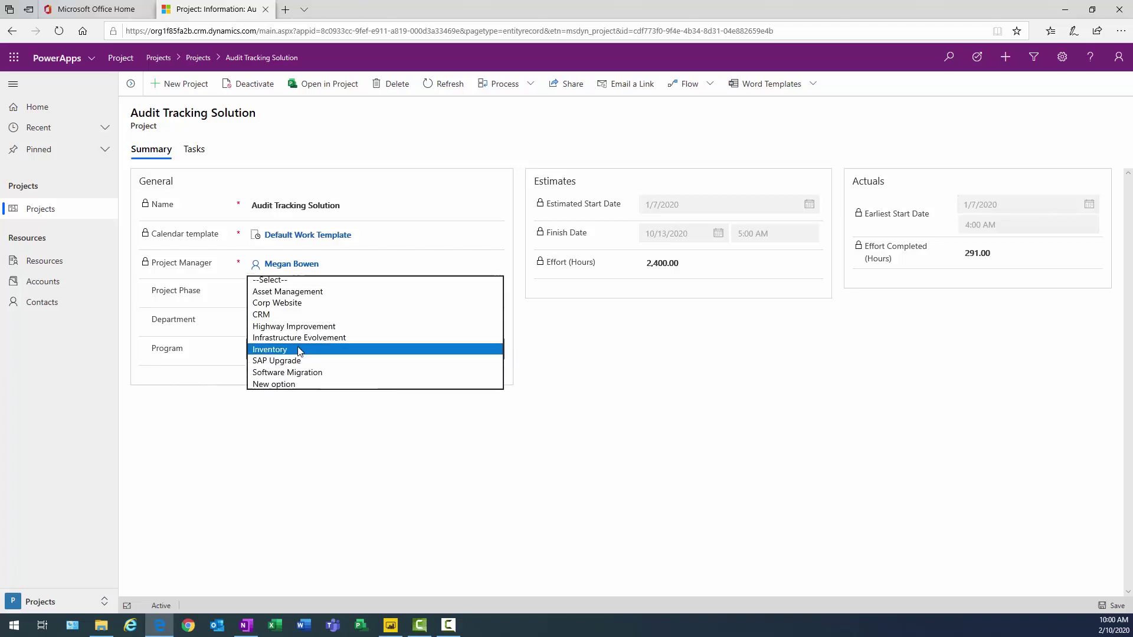
pyautogui.click(299, 349)
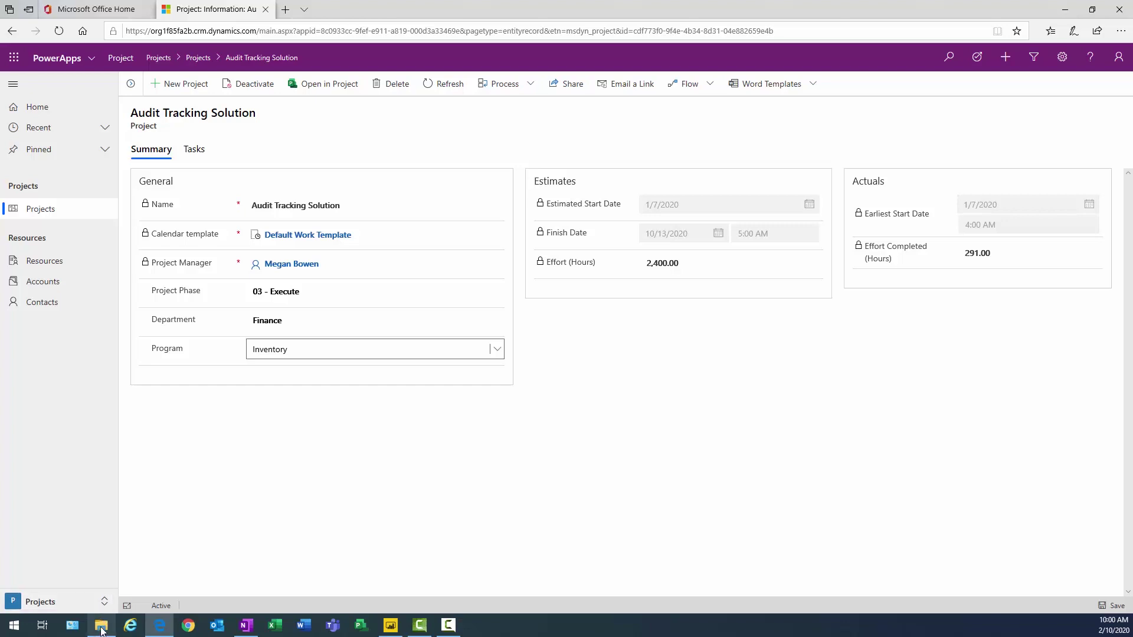
# Open 'Microsoft Project for the web Power BI Template - NEW' from the download folder
pyautogui.click(215, 610)
pyautogui.click(101, 625)
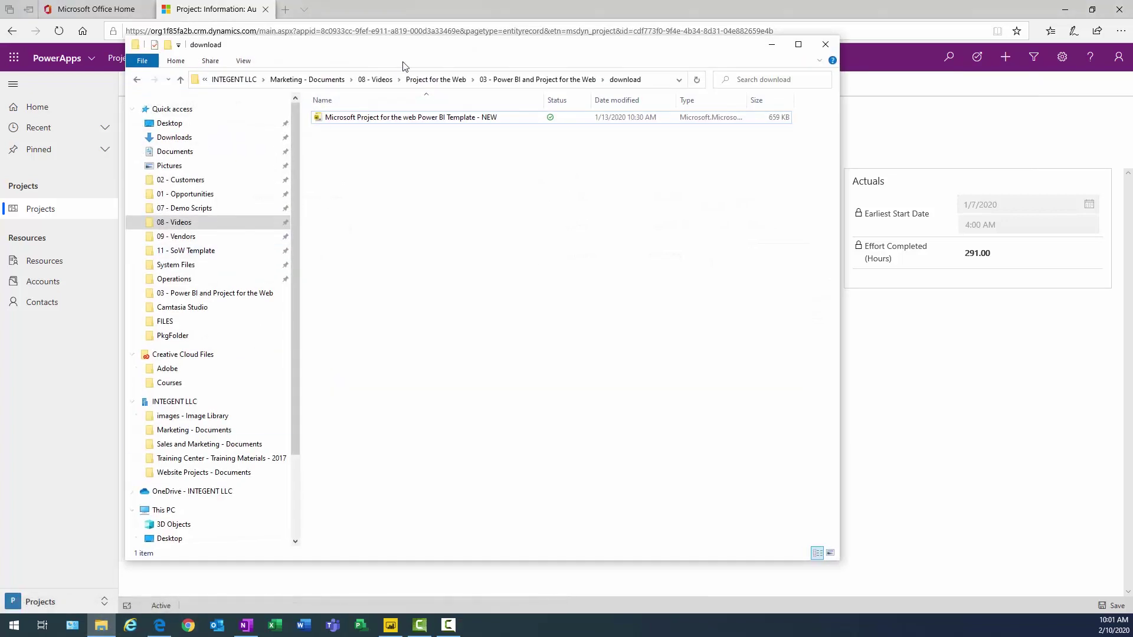
pyautogui.click(357, 121)
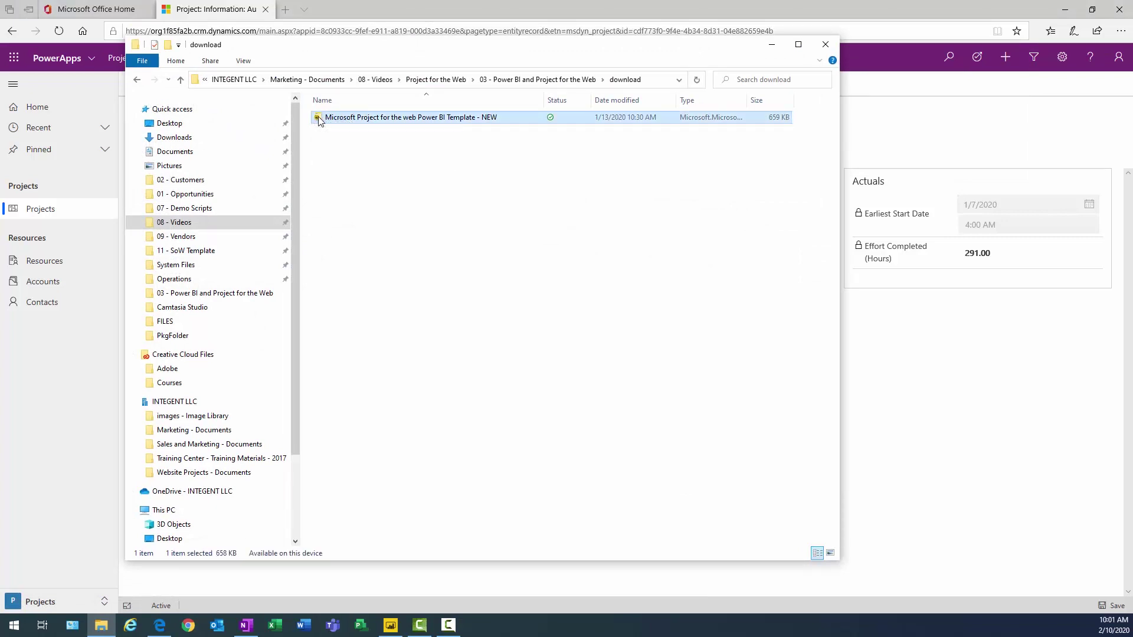
pyautogui.doubleClick(318, 120)
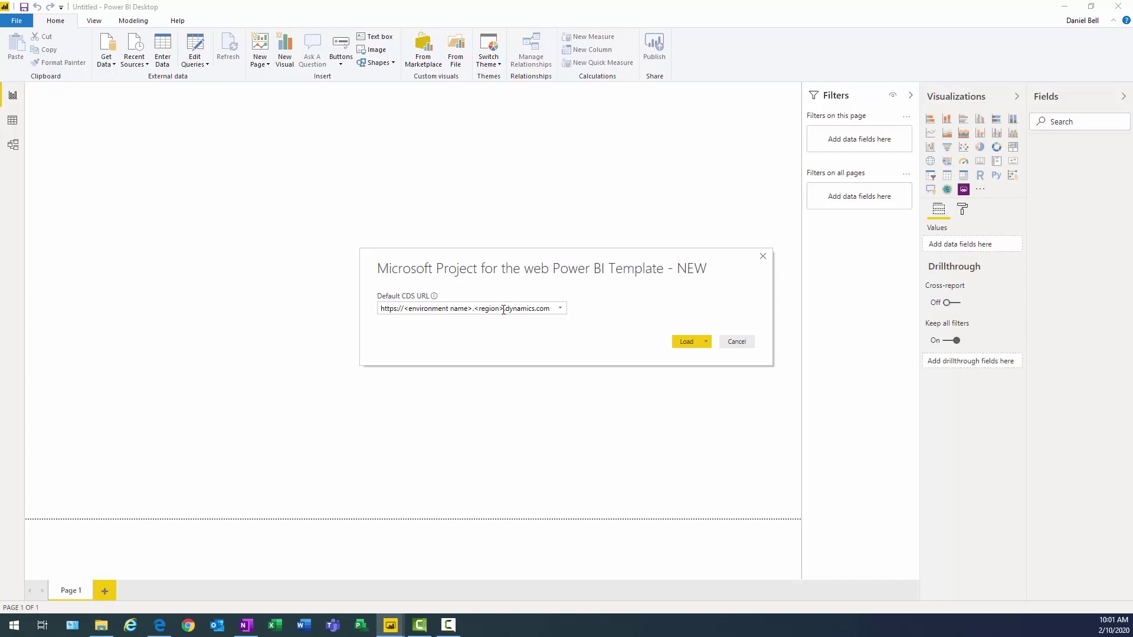
# Copy the organisation's environment host from the Edge address bar on the project page
pyautogui.moveTo(504, 308); pyautogui.dragTo(372, 316)
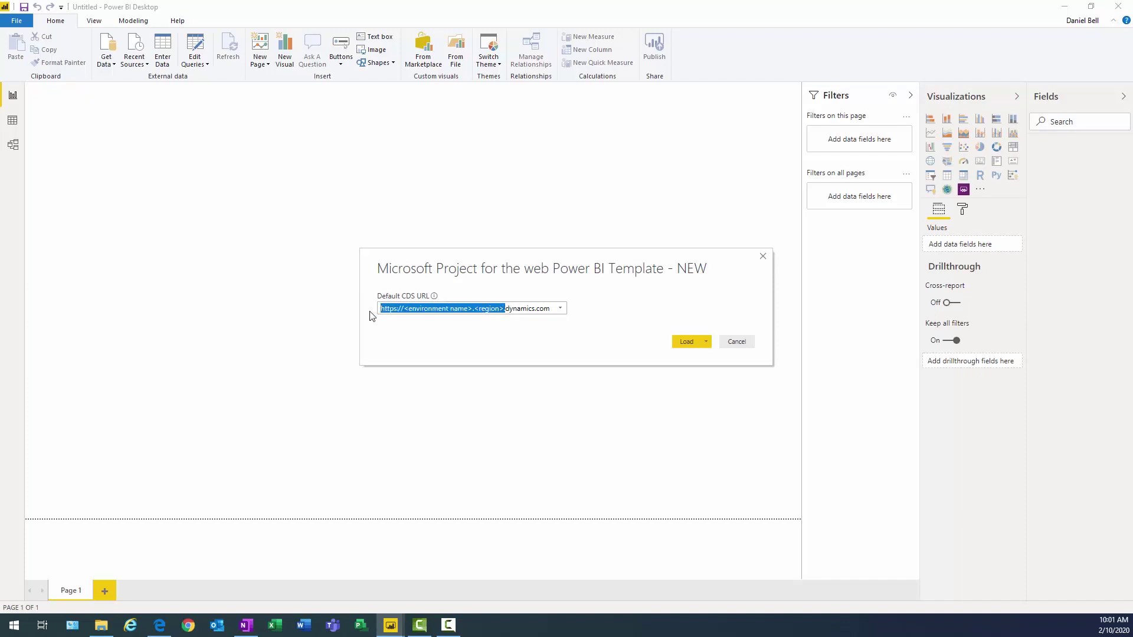
pyautogui.click(486, 309)
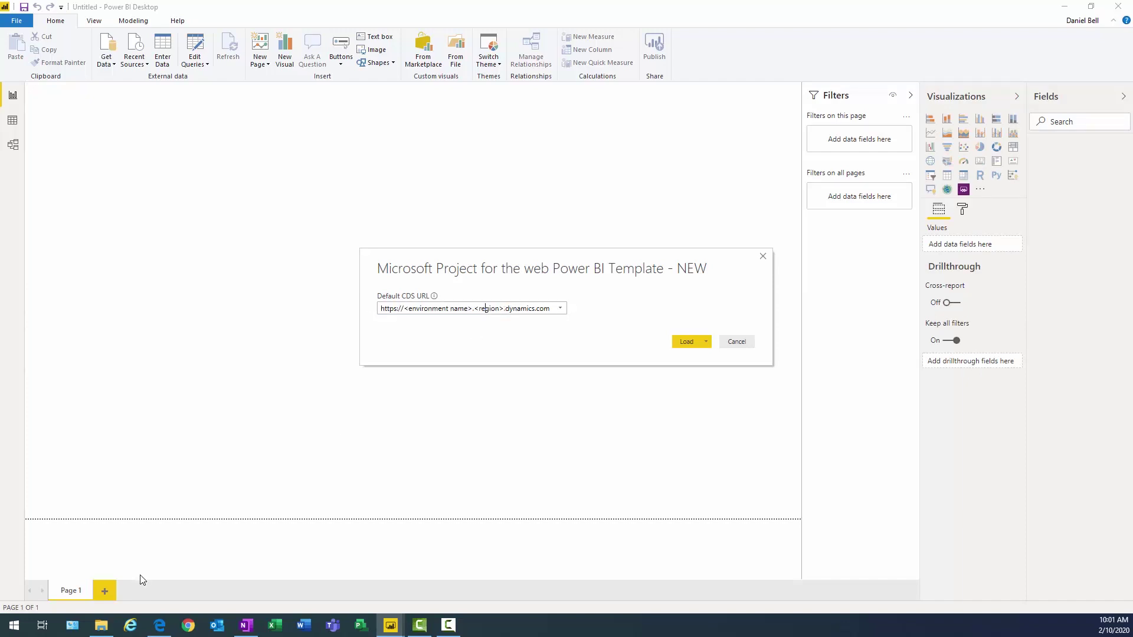
pyautogui.click(152, 630)
pyautogui.click(151, 631)
pyautogui.click(152, 631)
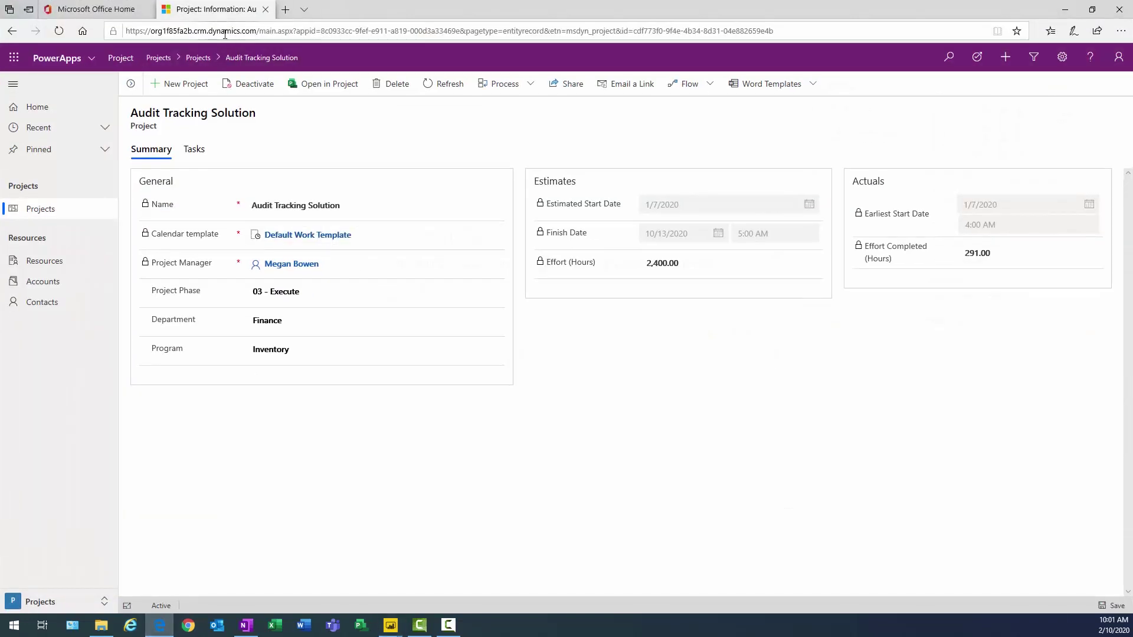
pyautogui.click(203, 30)
pyautogui.moveTo(206, 31); pyautogui.dragTo(118, 30)
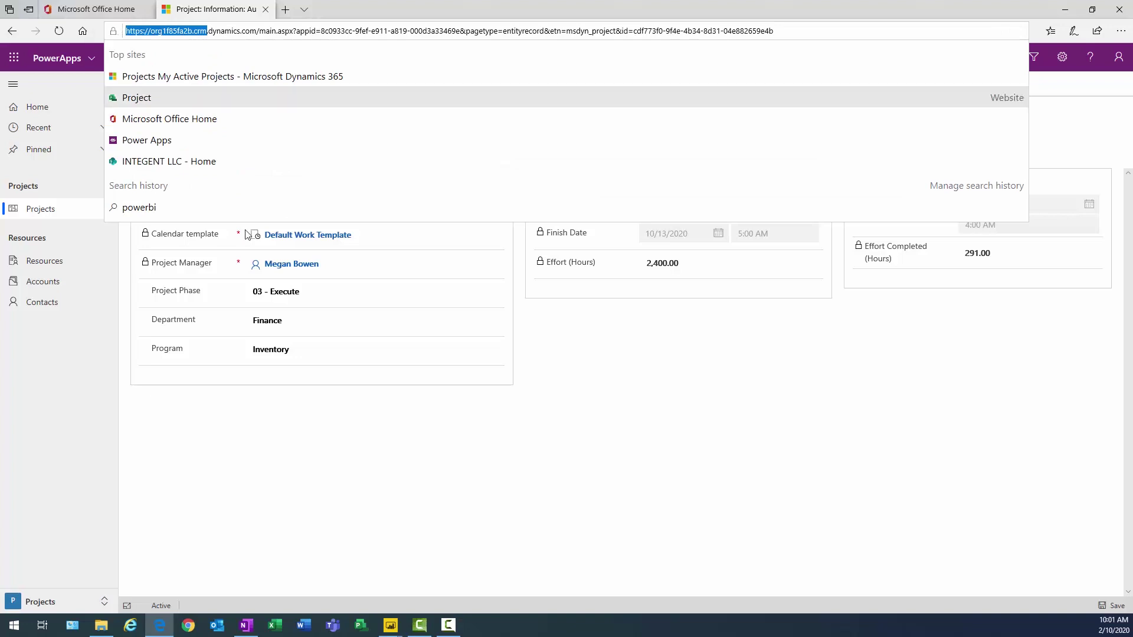
# Paste the host over the Default CDS URL placeholder and load the template data
pyautogui.click(391, 625)
pyautogui.click(455, 572)
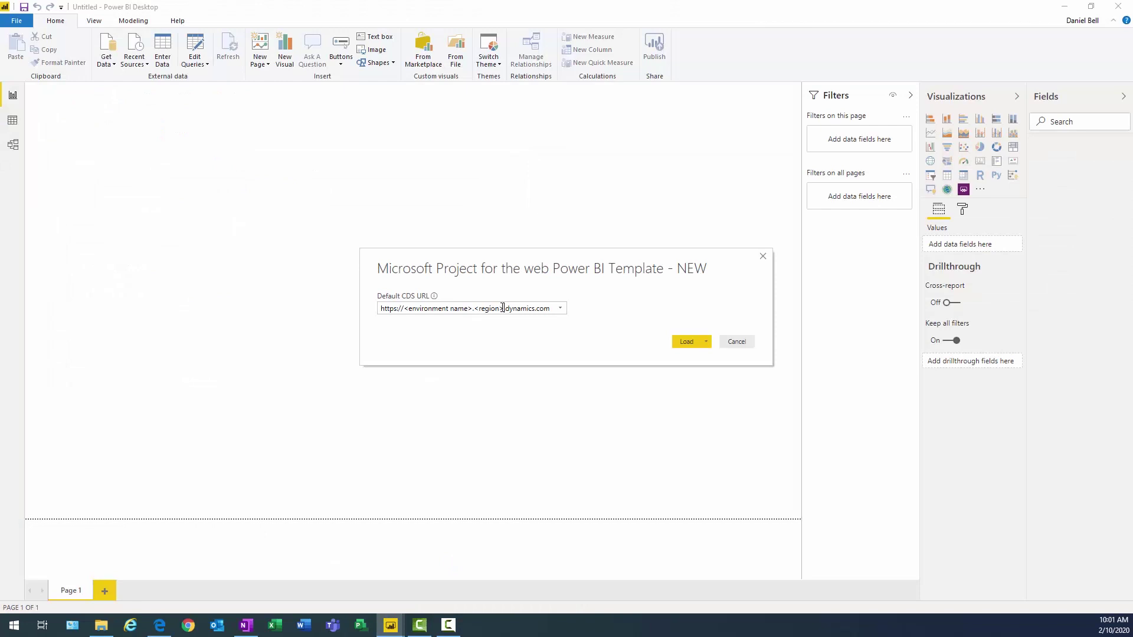
pyautogui.moveTo(502, 307); pyautogui.dragTo(366, 314)
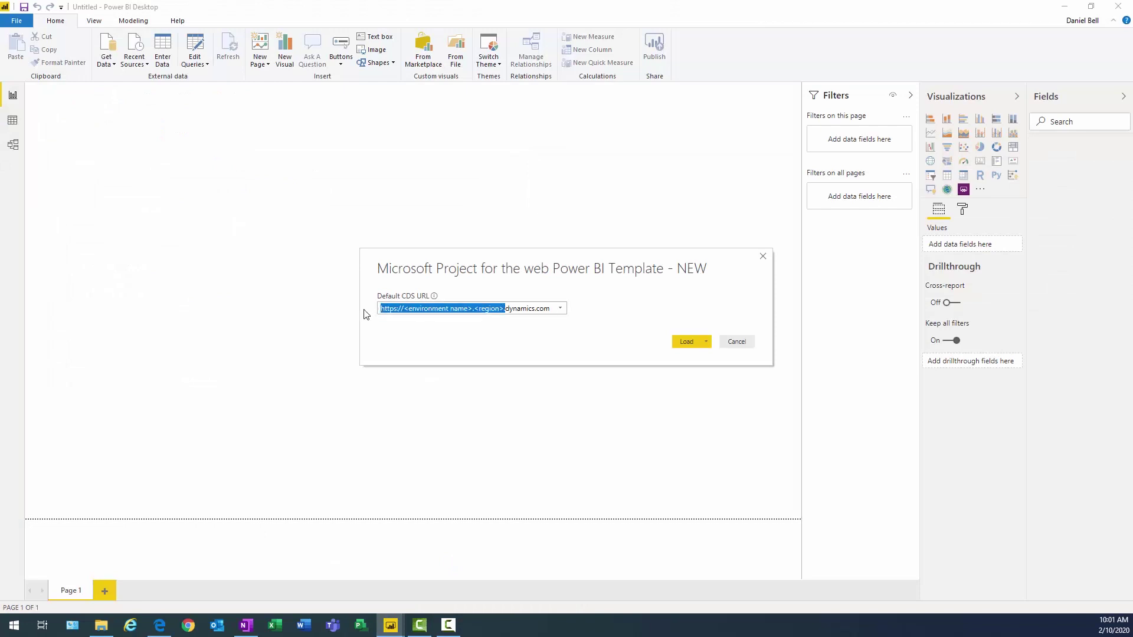
pyautogui.write('https://org1f85fa2b.crm.')
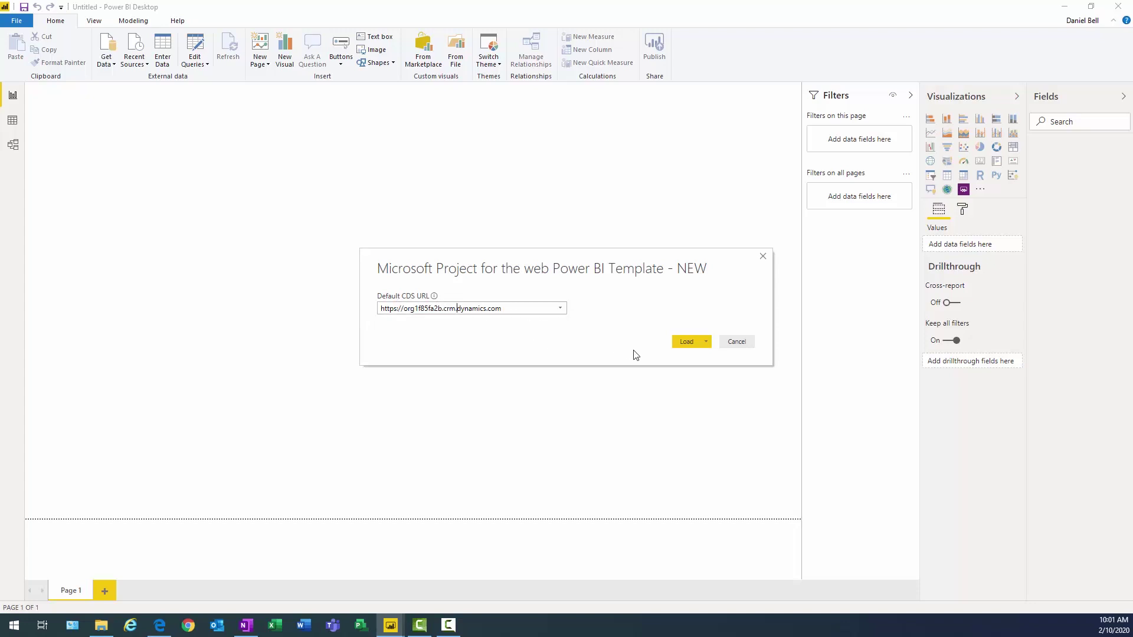
pyautogui.click(685, 342)
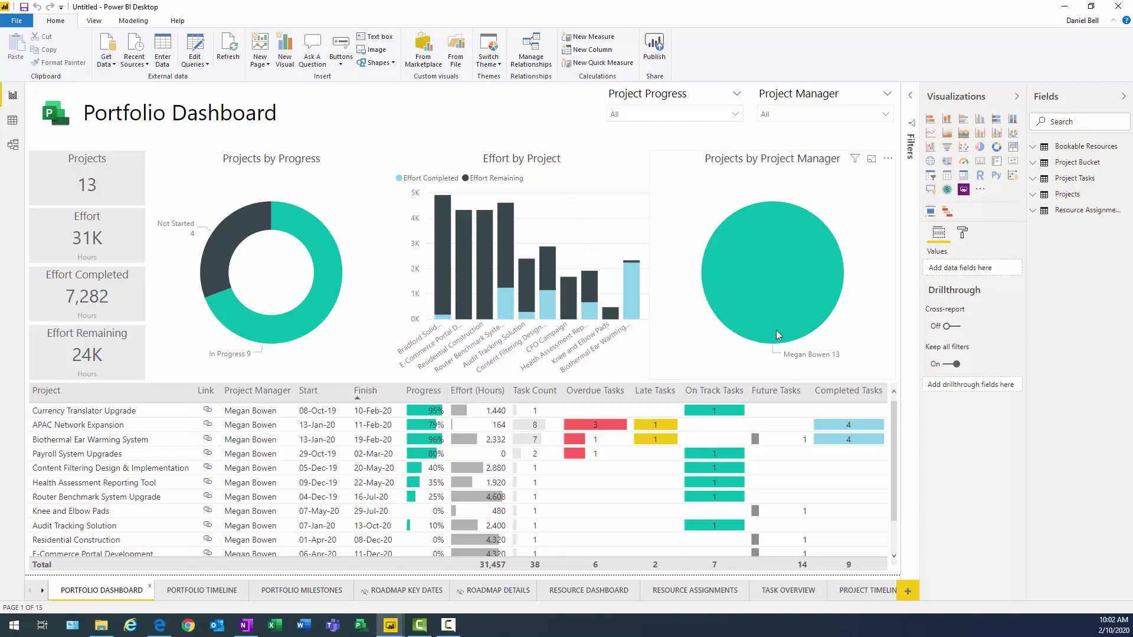
# Wait for the refresh to finish, then review the dashboard's 13 projects and 38-task table
pyautogui.moveTo(782, 272)
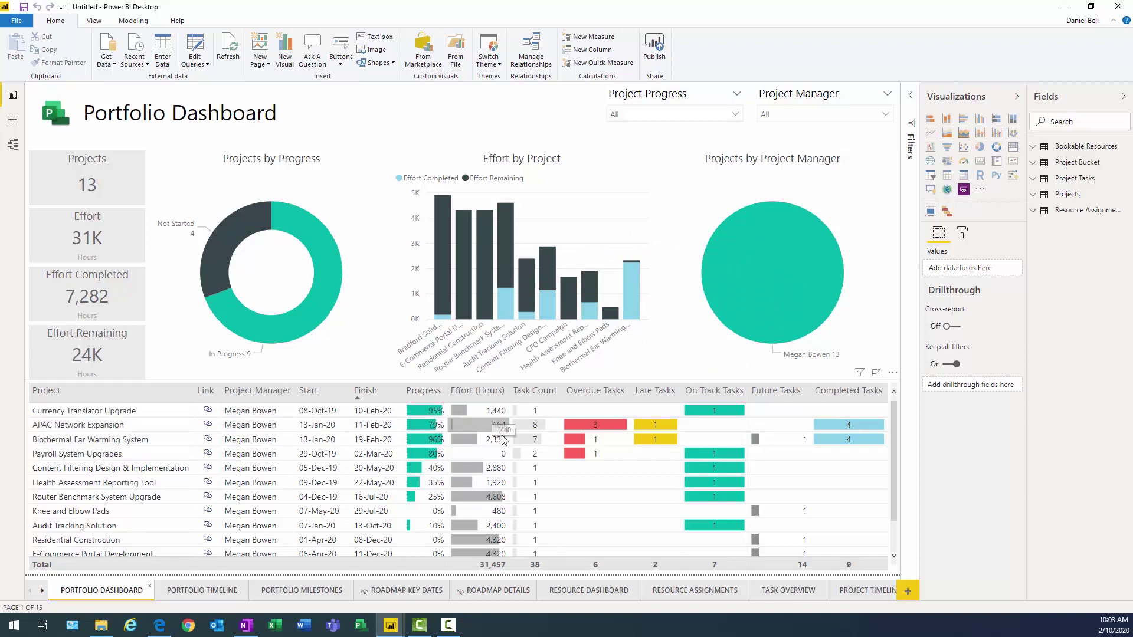
# Browse the Timeline, Milestones, Resource Dashboard and Resource Assignments pages, then return to Portfolio Dashboard
pyautogui.click(197, 594)
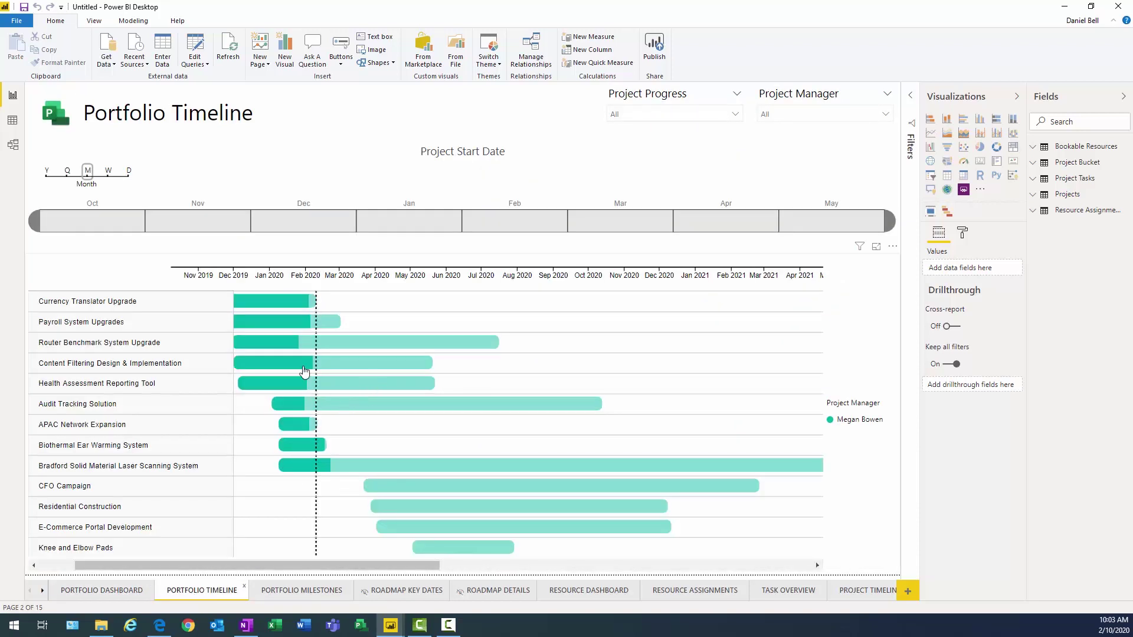
pyautogui.click(296, 592)
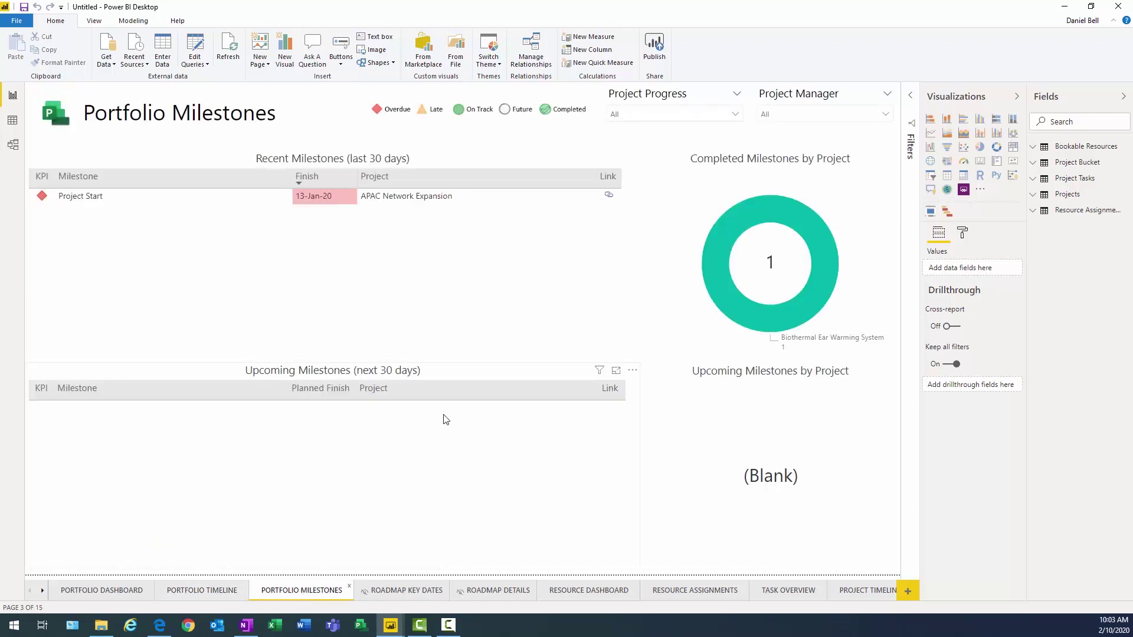
pyautogui.click(596, 593)
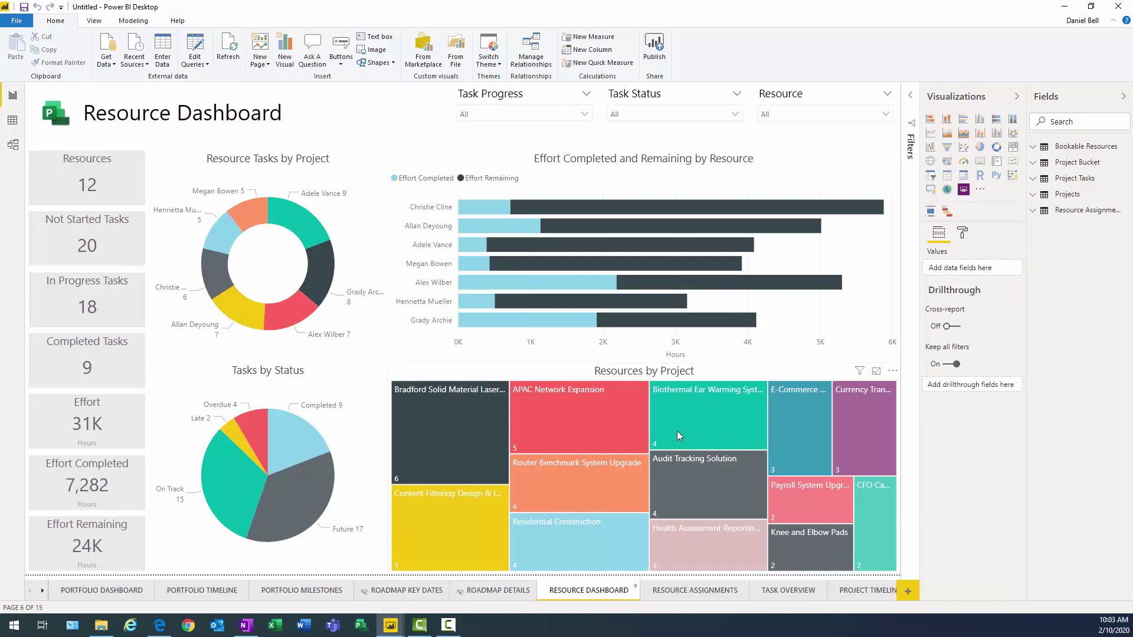
pyautogui.click(695, 591)
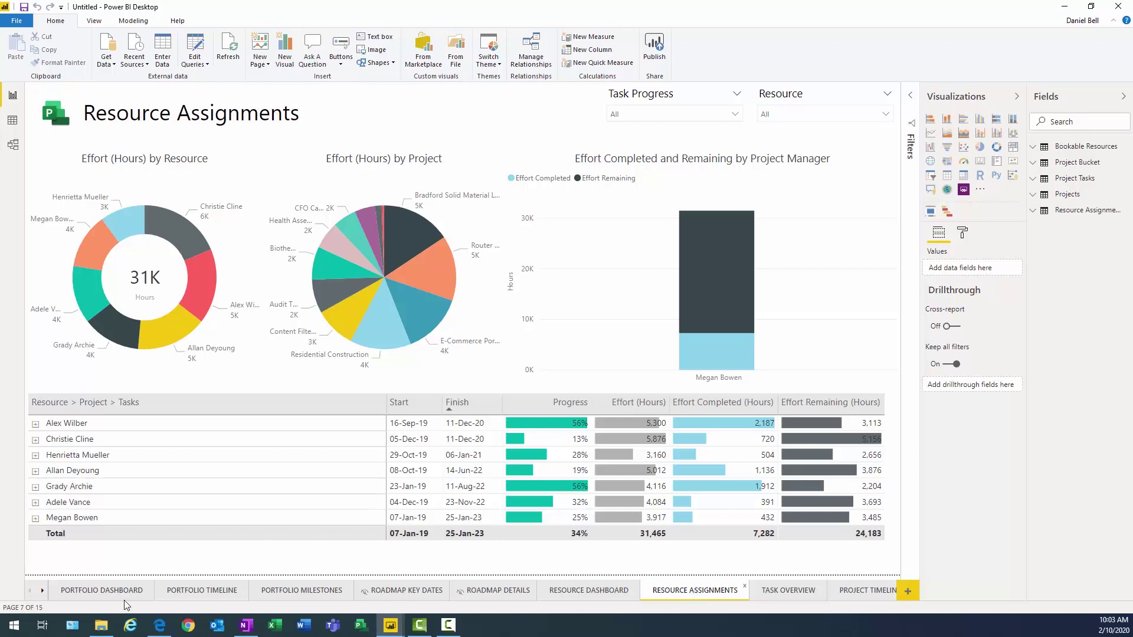
pyautogui.click(105, 592)
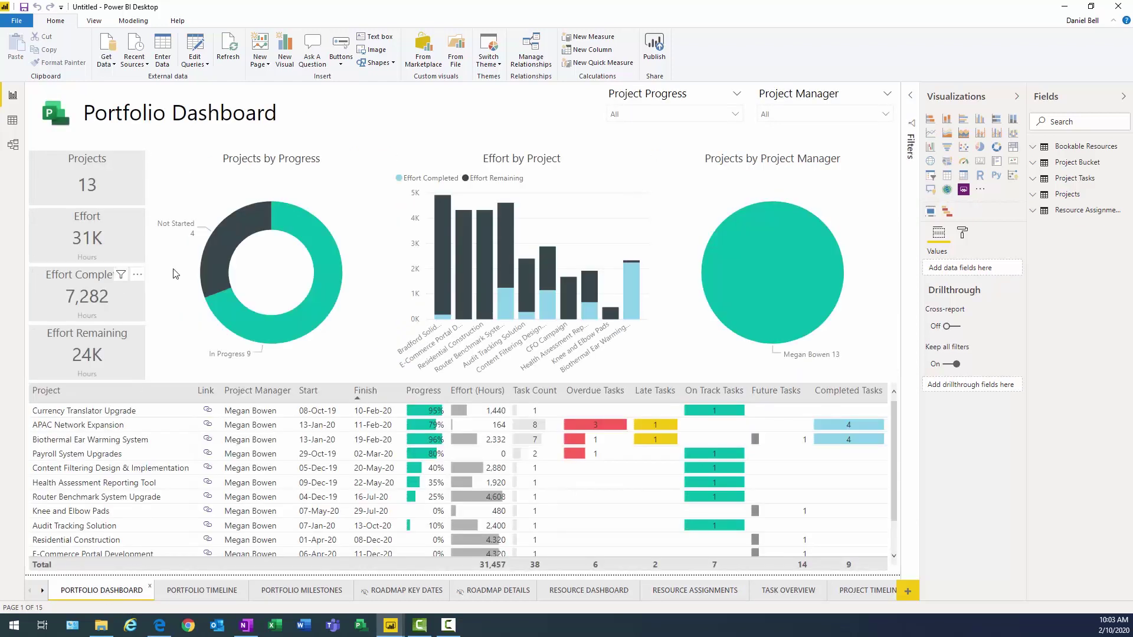
# Dismiss Edge's address suggestions and go back to the VidFile report's Task Overview page
pyautogui.moveTo(213, 250)
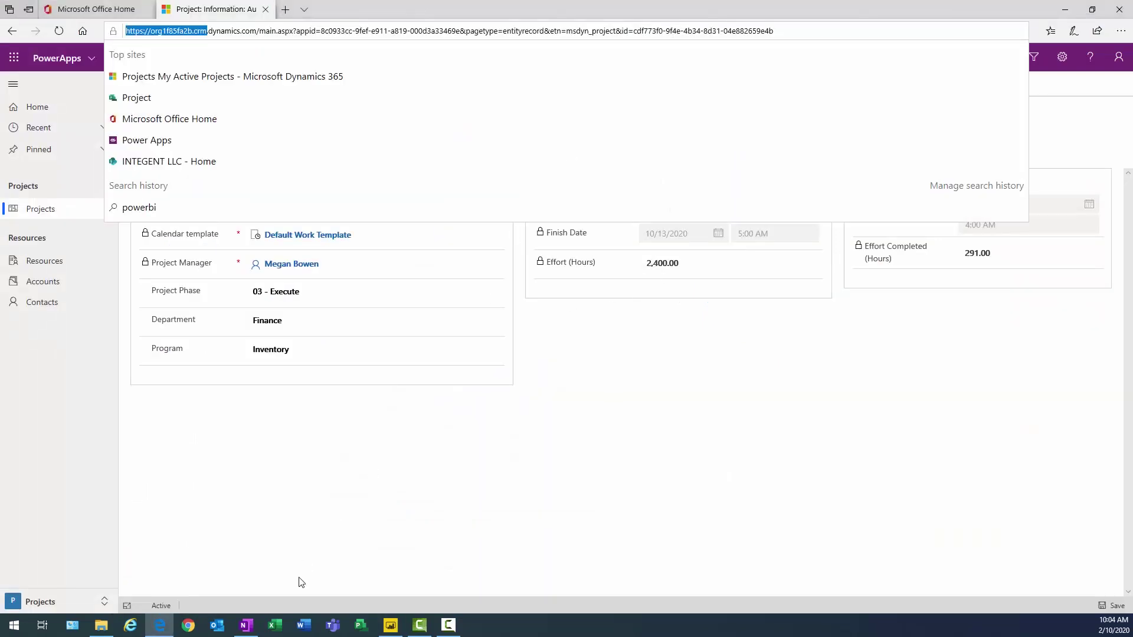
pyautogui.click(302, 584)
# Open the Portfolio Dashboard page and refresh all tables, updating overdue and late counts to 6 and 2
pyautogui.click(391, 625)
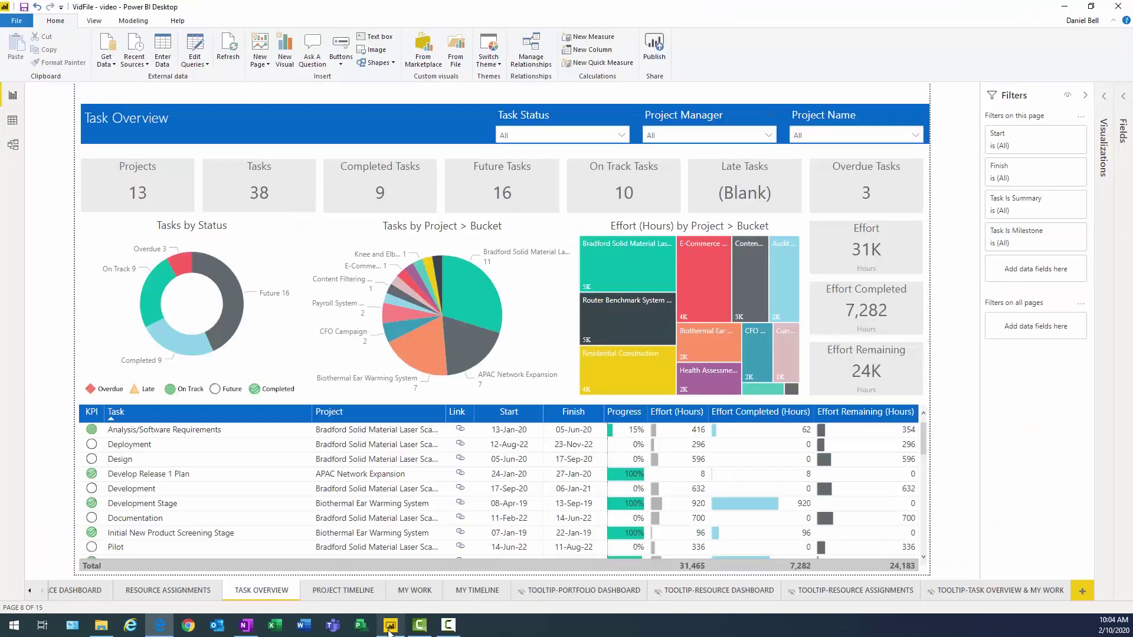
pyautogui.click(30, 591)
pyautogui.click(30, 590)
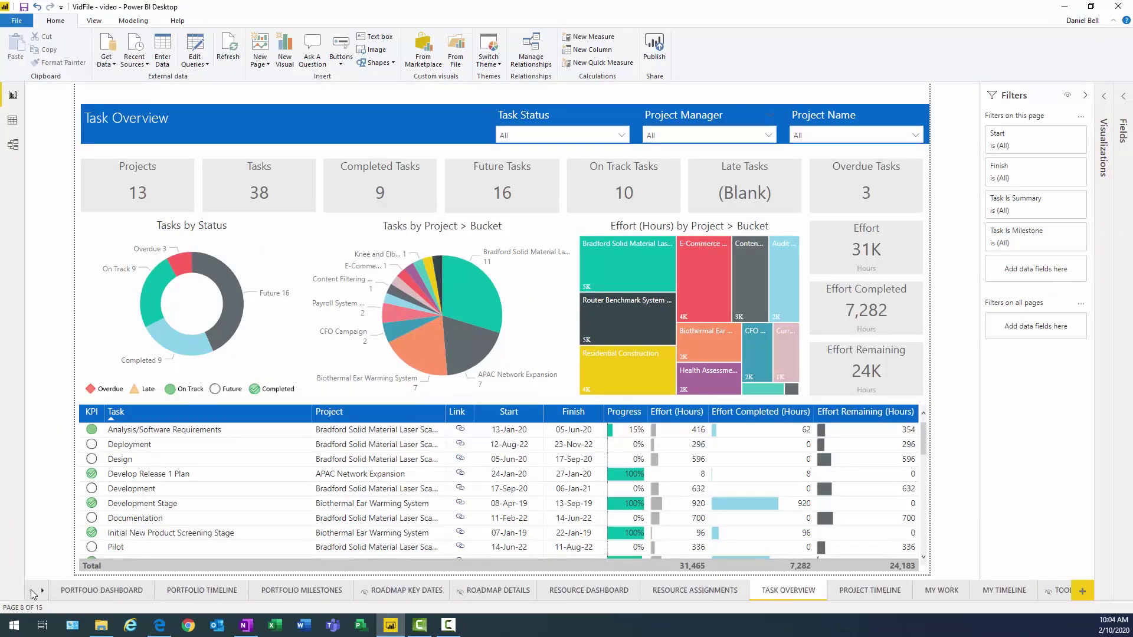
pyautogui.click(80, 591)
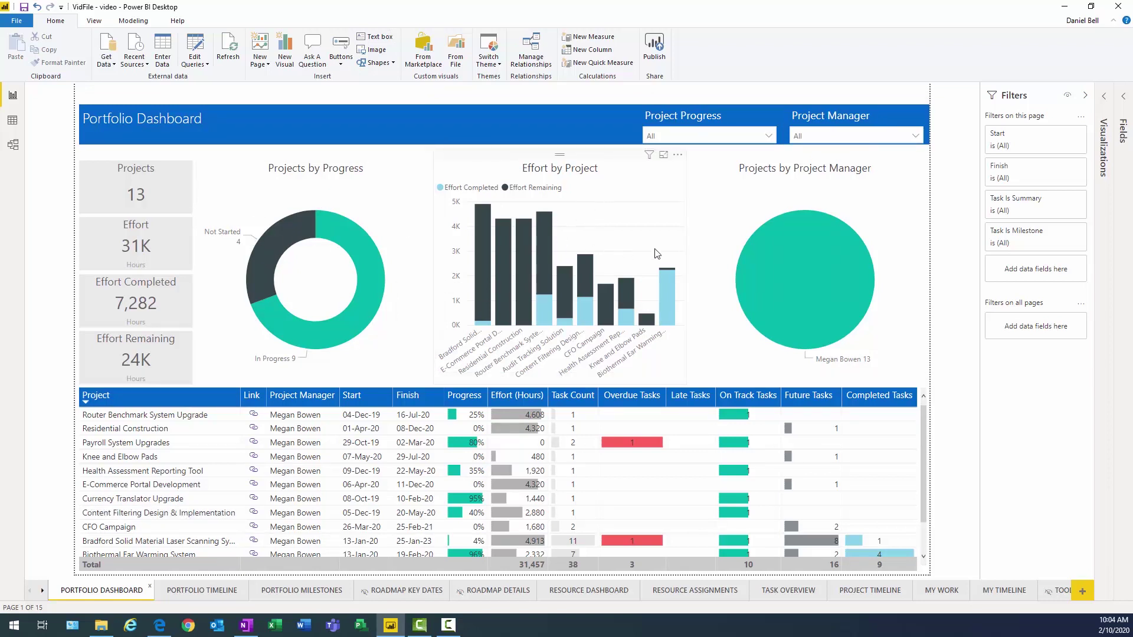
pyautogui.moveTo(826, 272)
pyautogui.click(222, 52)
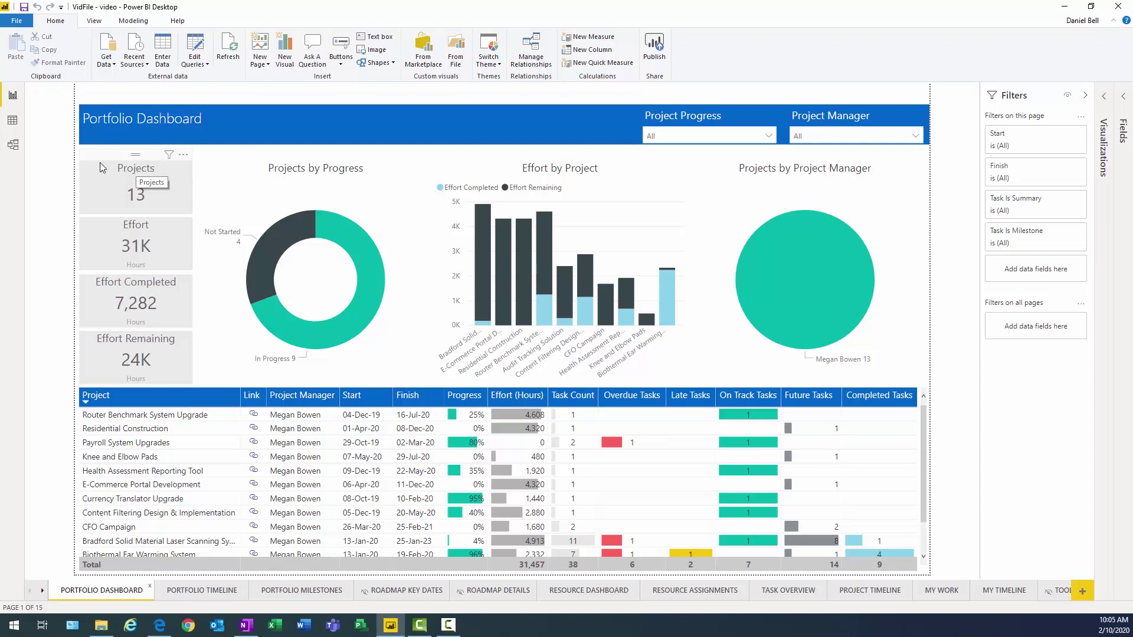
# Open Model view, zoom in on the diagram and select the Projects table
pyautogui.click(13, 145)
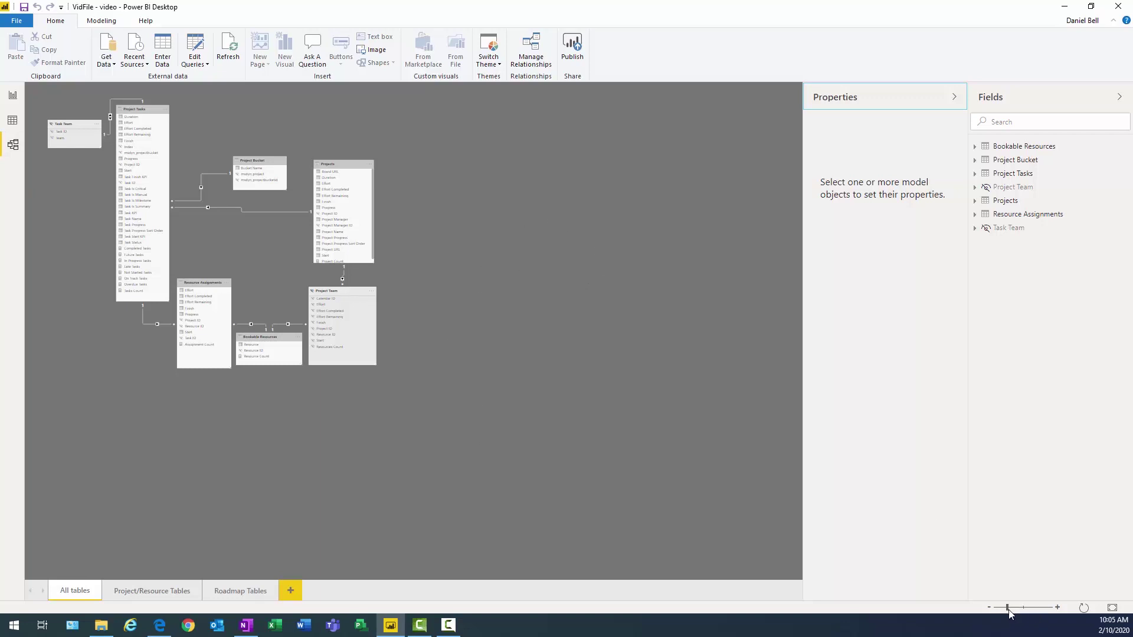
pyautogui.moveTo(1007, 608); pyautogui.dragTo(1019, 612)
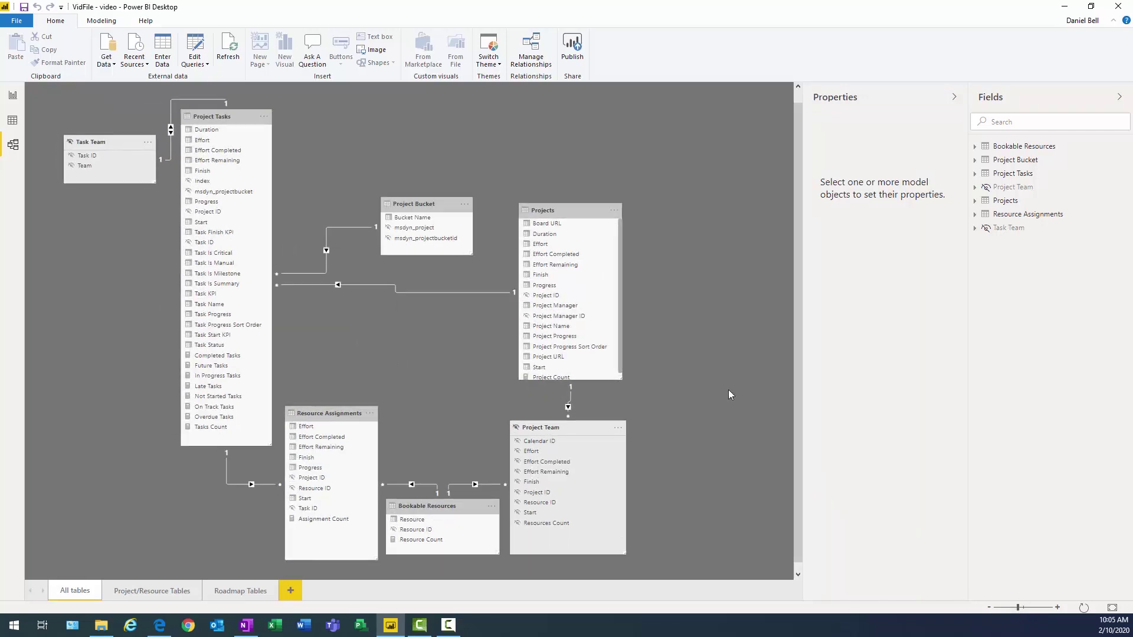
pyautogui.click(567, 210)
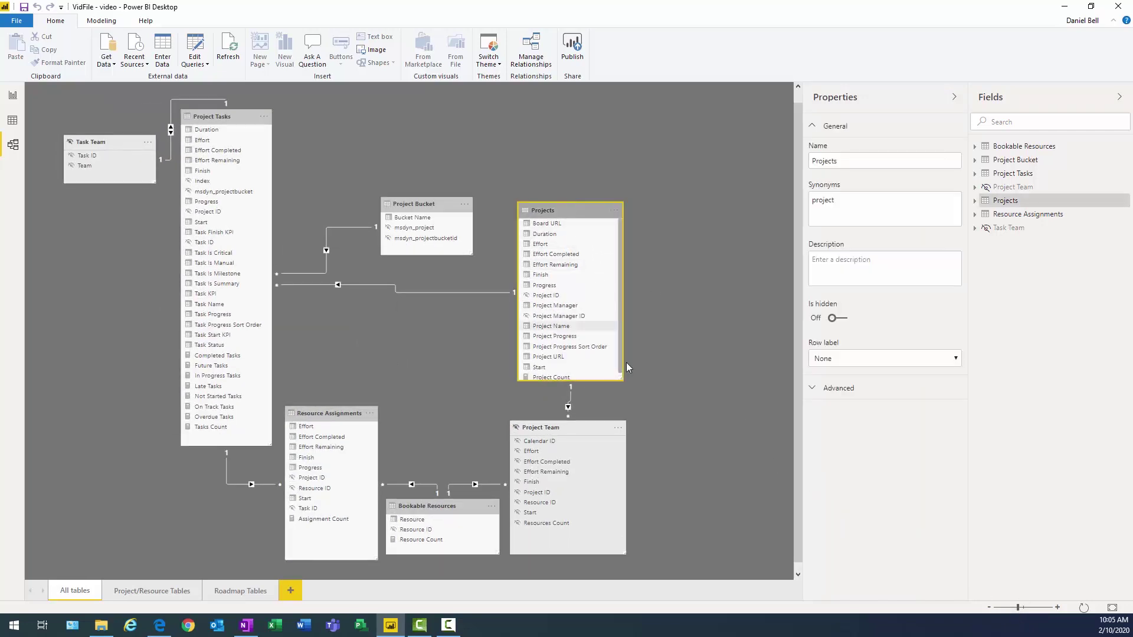
pyautogui.moveTo(620, 368); pyautogui.dragTo(622, 376)
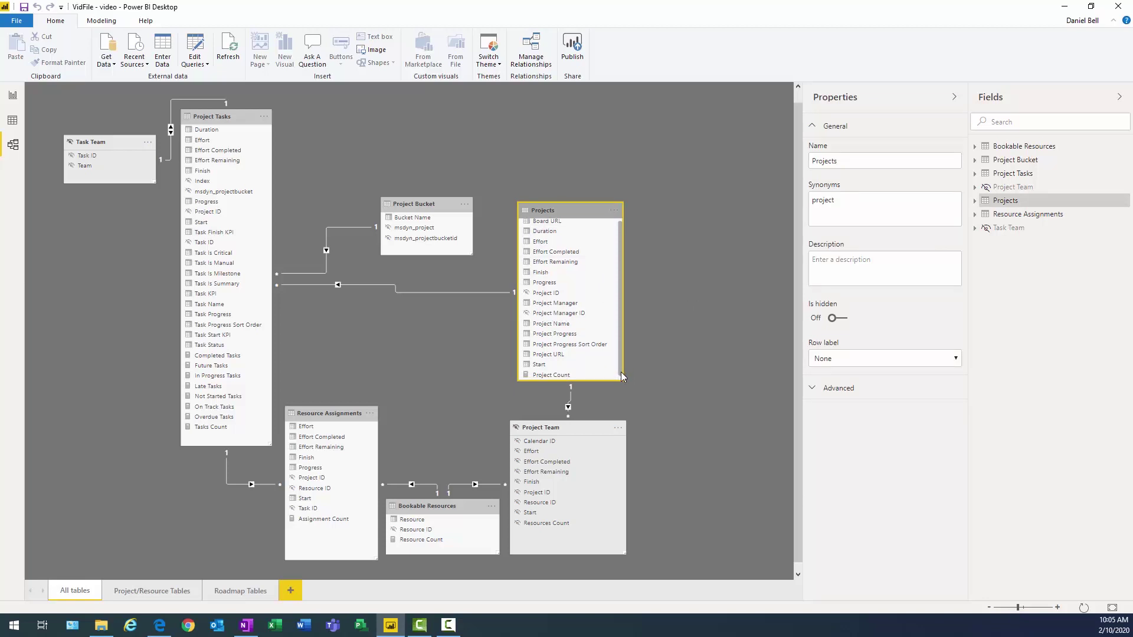
pyautogui.moveTo(621, 371); pyautogui.dragTo(622, 272)
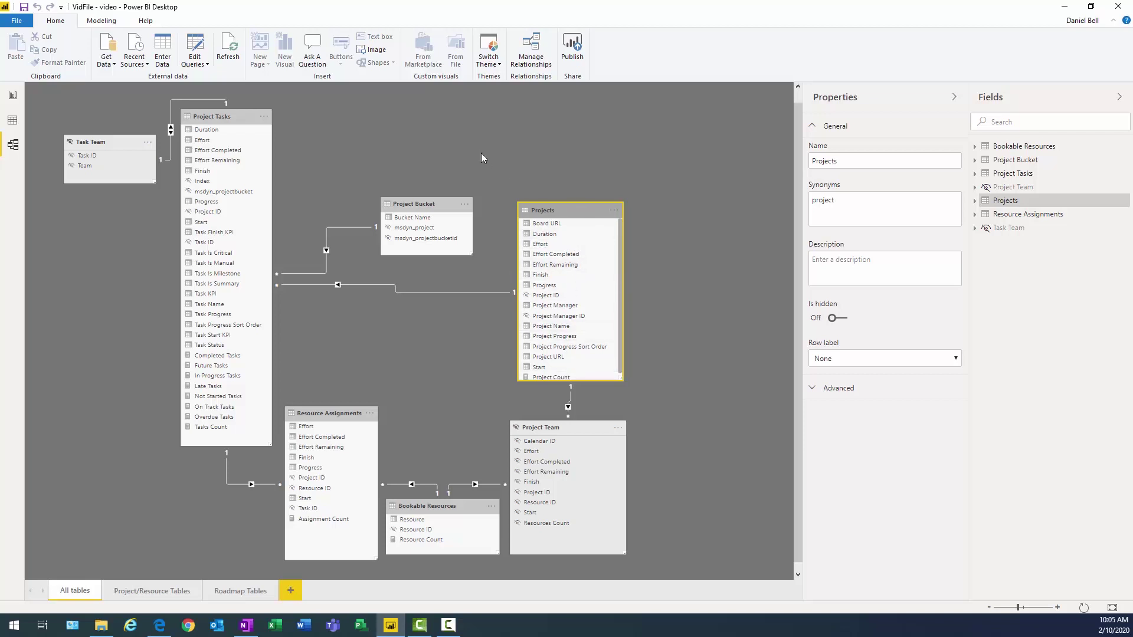
# Choose Common Data Service from the full Get Data connector list
pyautogui.click(199, 63)
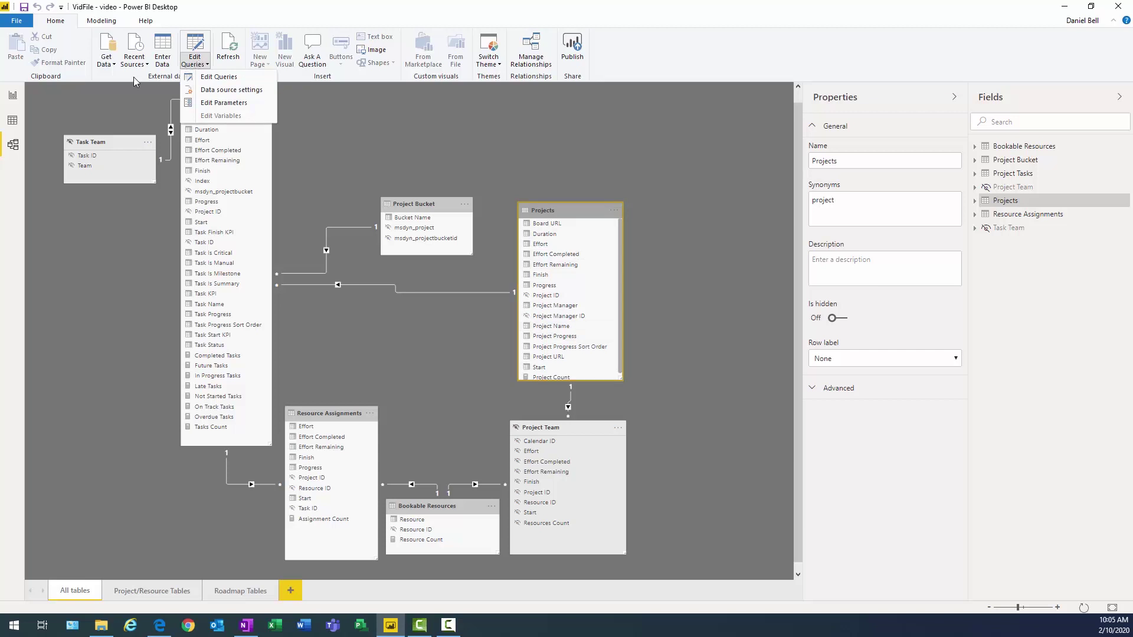
pyautogui.click(109, 63)
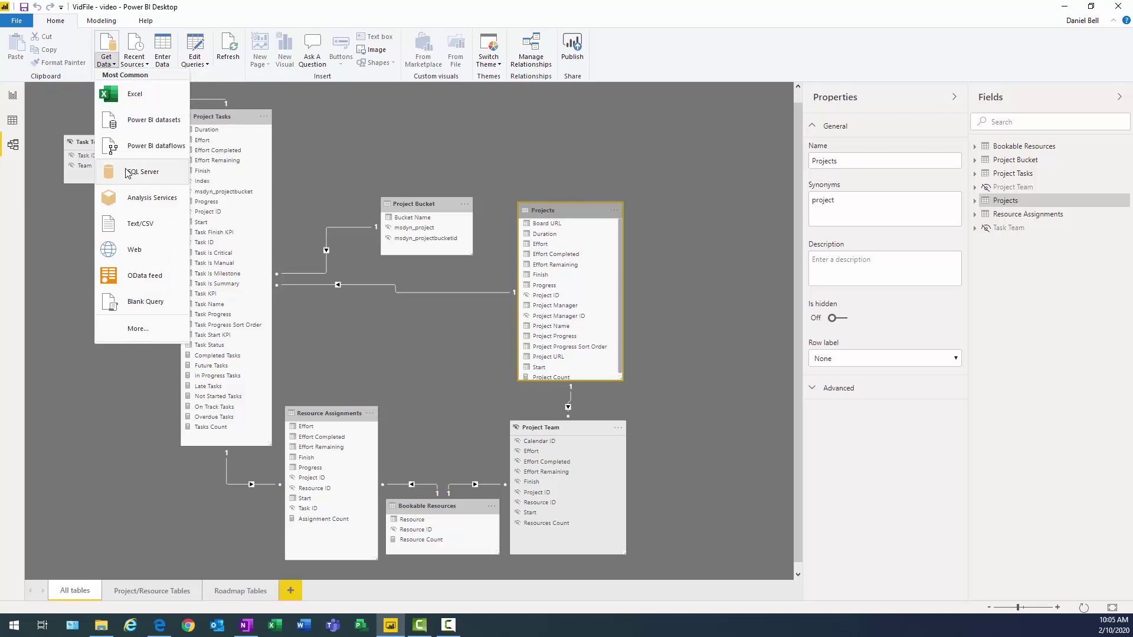
pyautogui.click(137, 331)
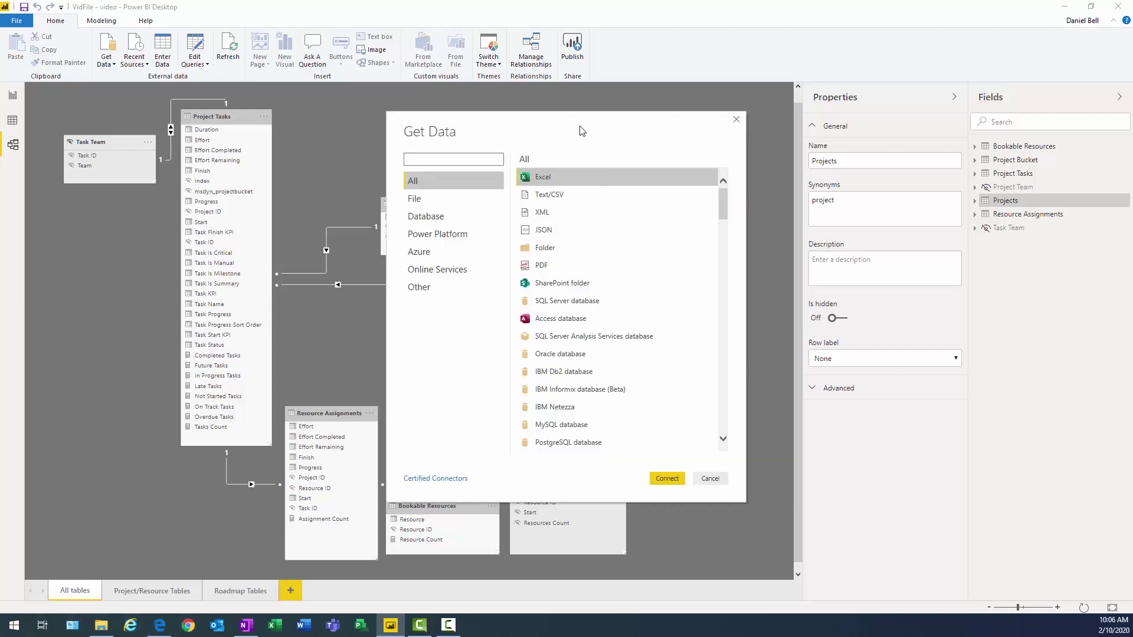
pyautogui.moveTo(582, 132); pyautogui.dragTo(472, 114)
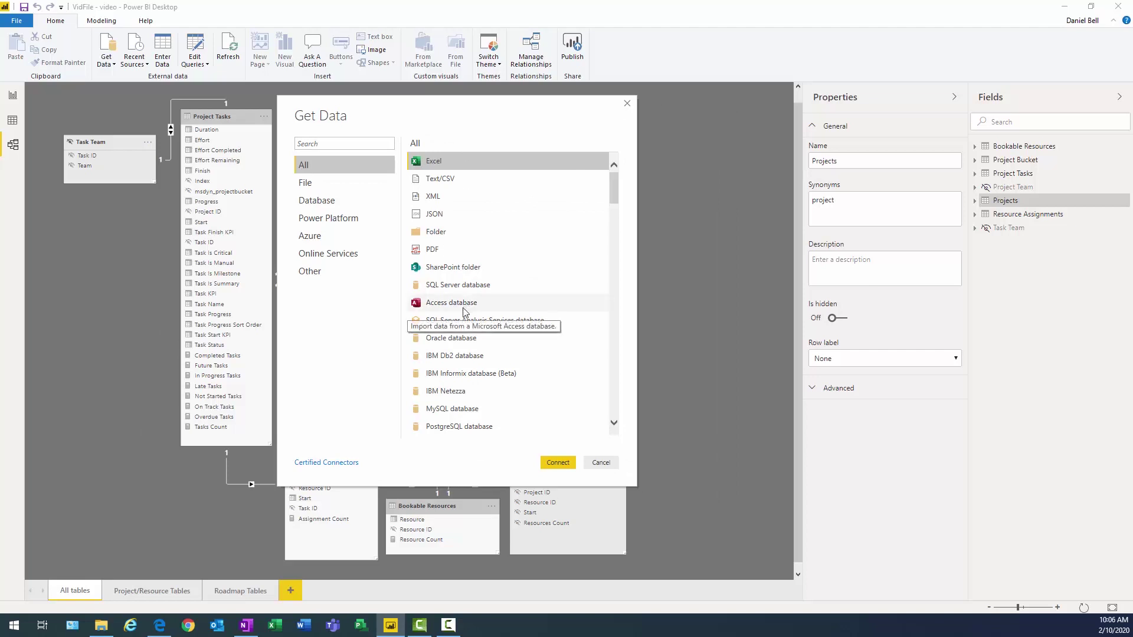
pyautogui.scroll(-3, 472, 343)
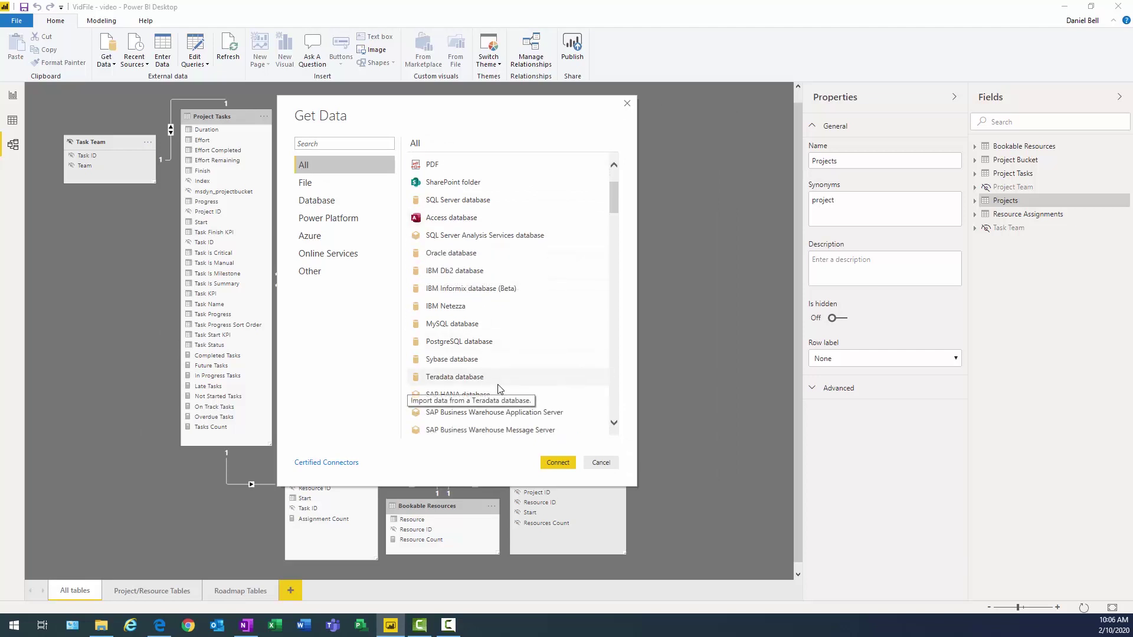
pyautogui.scroll(-4, 499, 389)
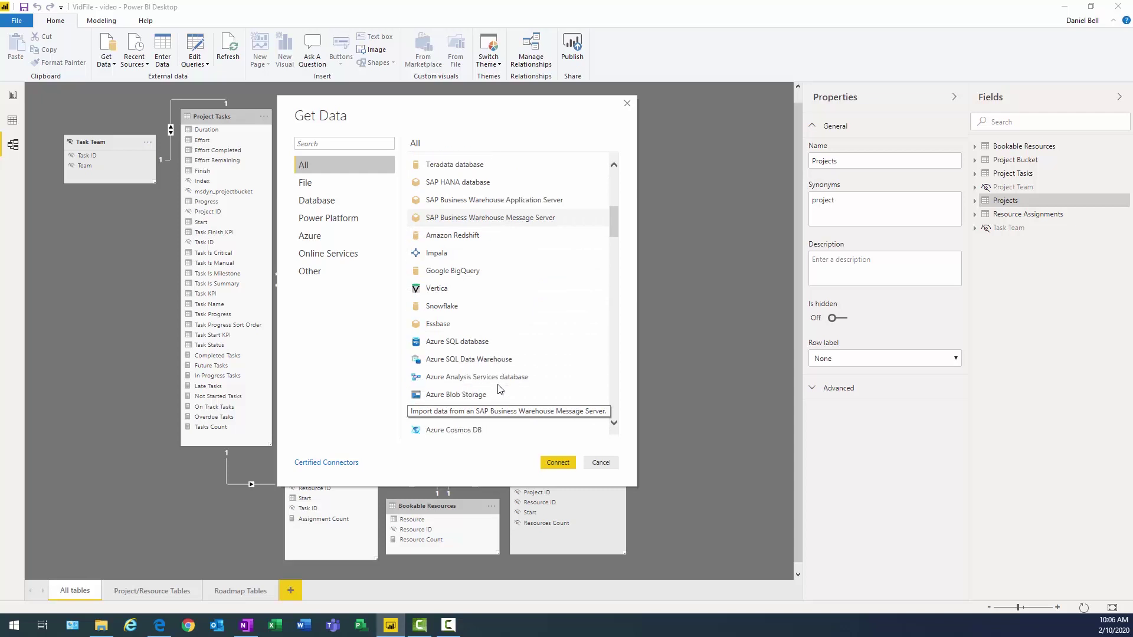
pyautogui.scroll(-3, 499, 388)
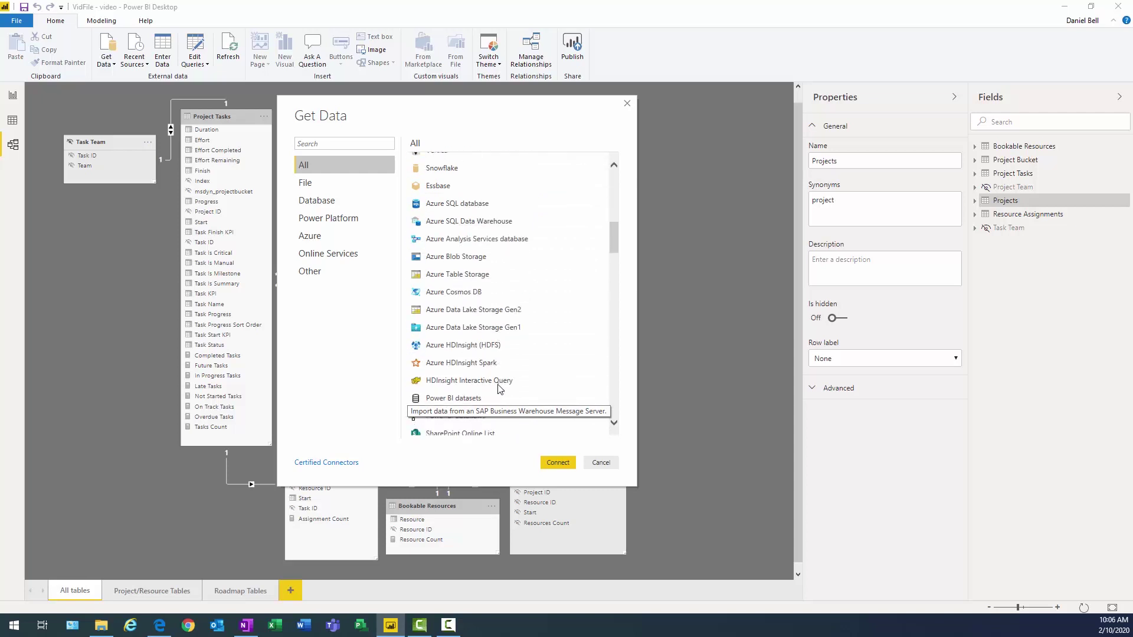
pyautogui.scroll(-3, 498, 388)
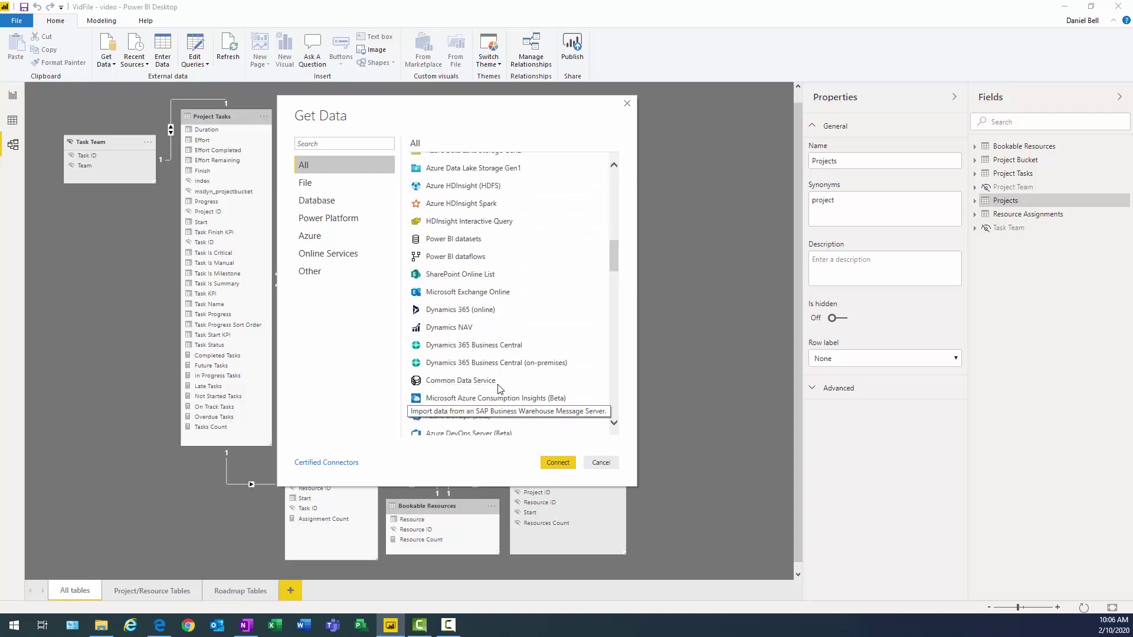
pyautogui.click(466, 342)
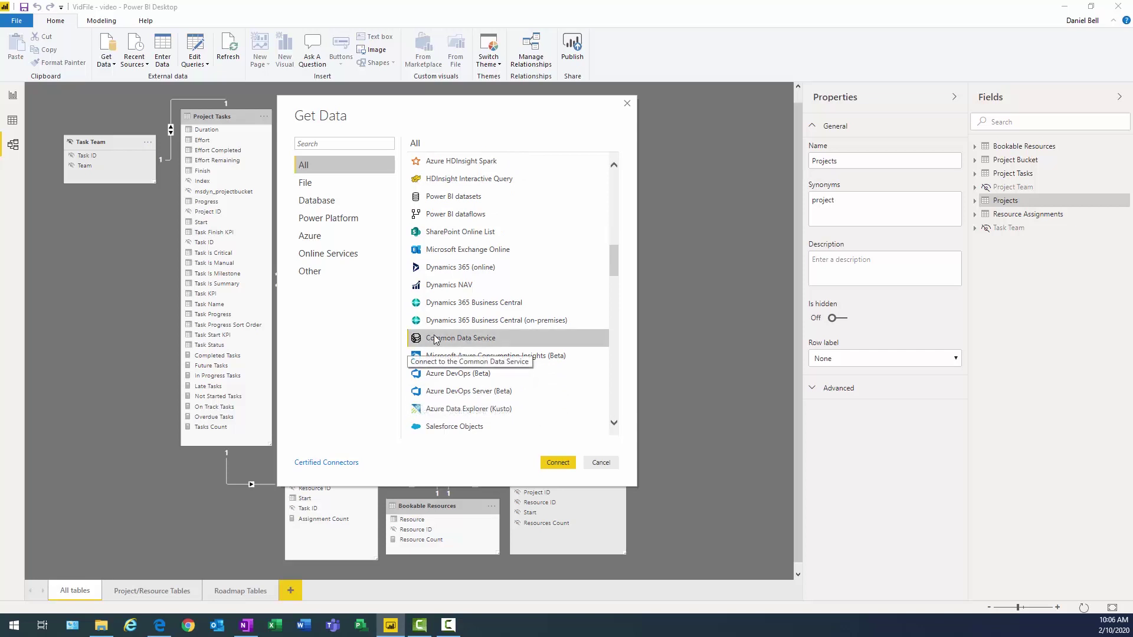
# Start the Common Data Service connection and copy the Dynamics environment's base URL from Edge's address bar
pyautogui.click(557, 463)
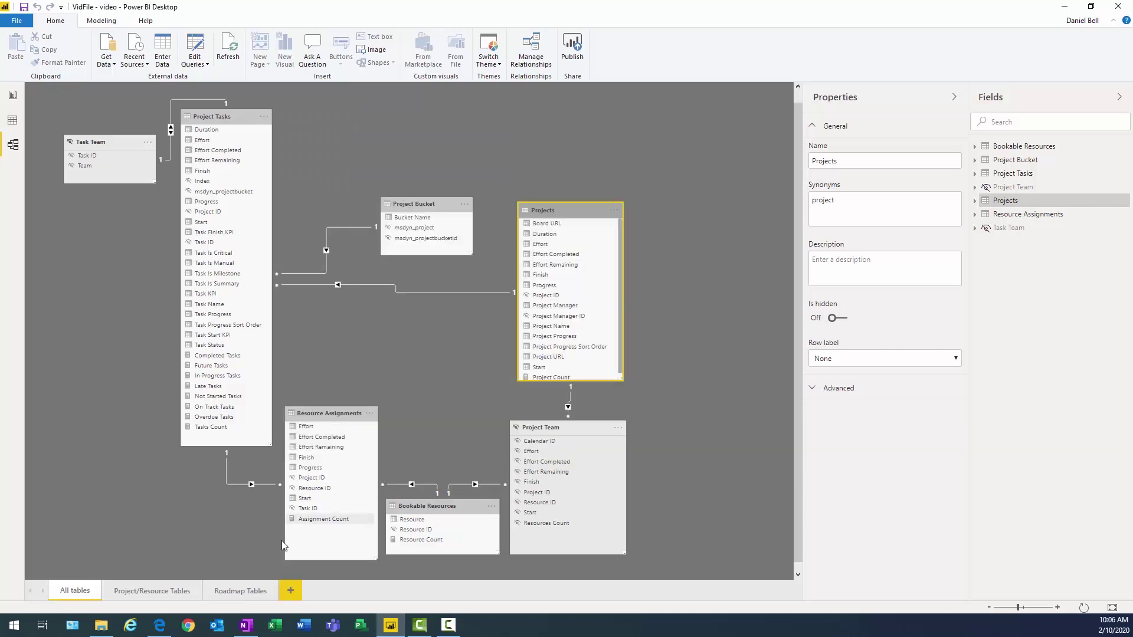
pyautogui.click(158, 629)
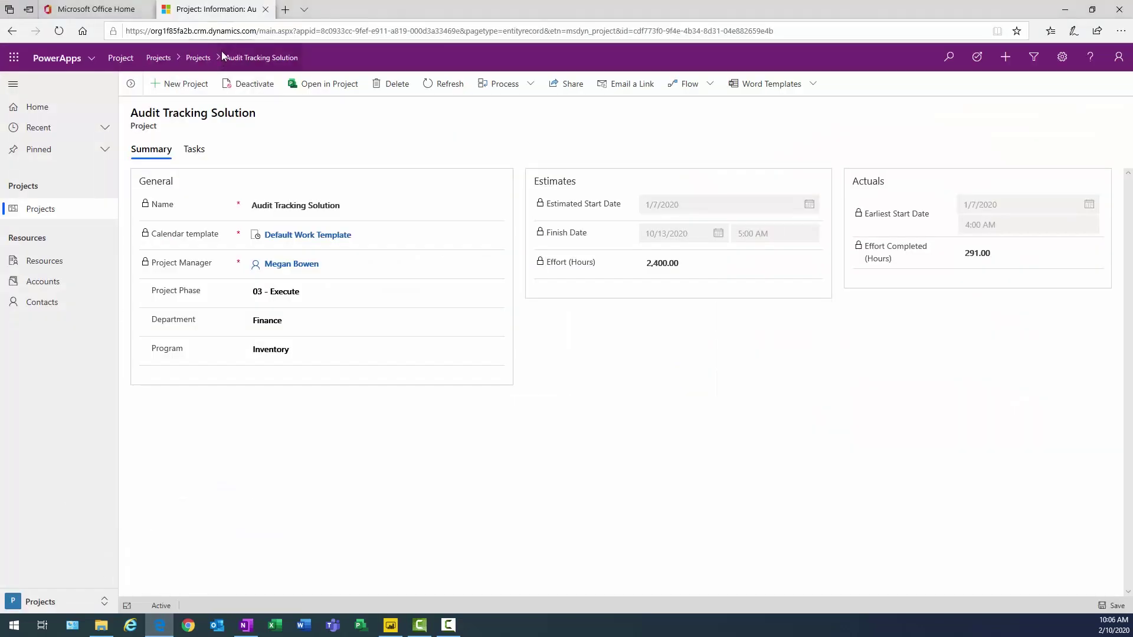
pyautogui.click(232, 30)
pyautogui.moveTo(257, 31); pyautogui.dragTo(81, 30)
pyautogui.hotkey('ctrl', 'c')
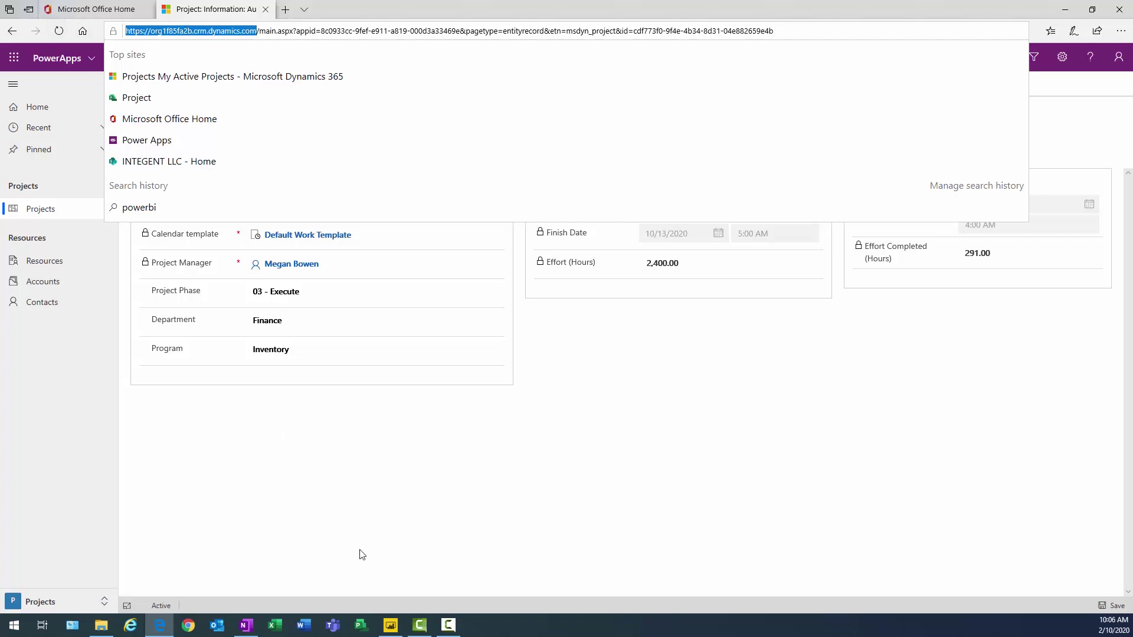
pyautogui.click(390, 626)
pyautogui.click(489, 269)
# Connect using the pasted environment URL and browse the Entities list down to msdyn_project
pyautogui.hotkey('ctrl', 'v')
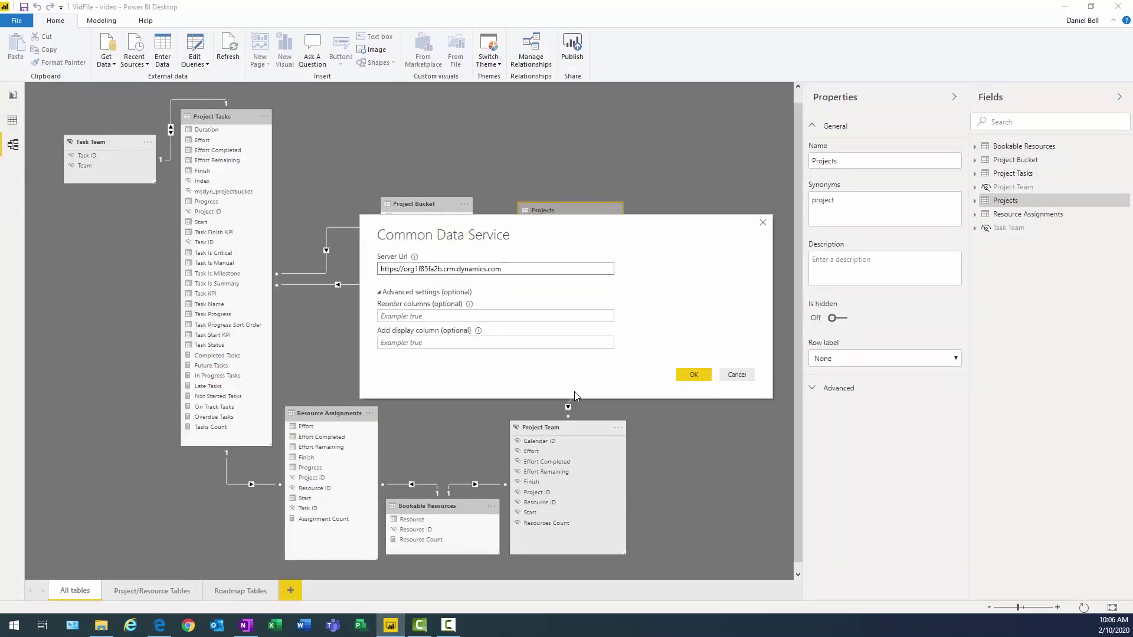
pyautogui.click(696, 375)
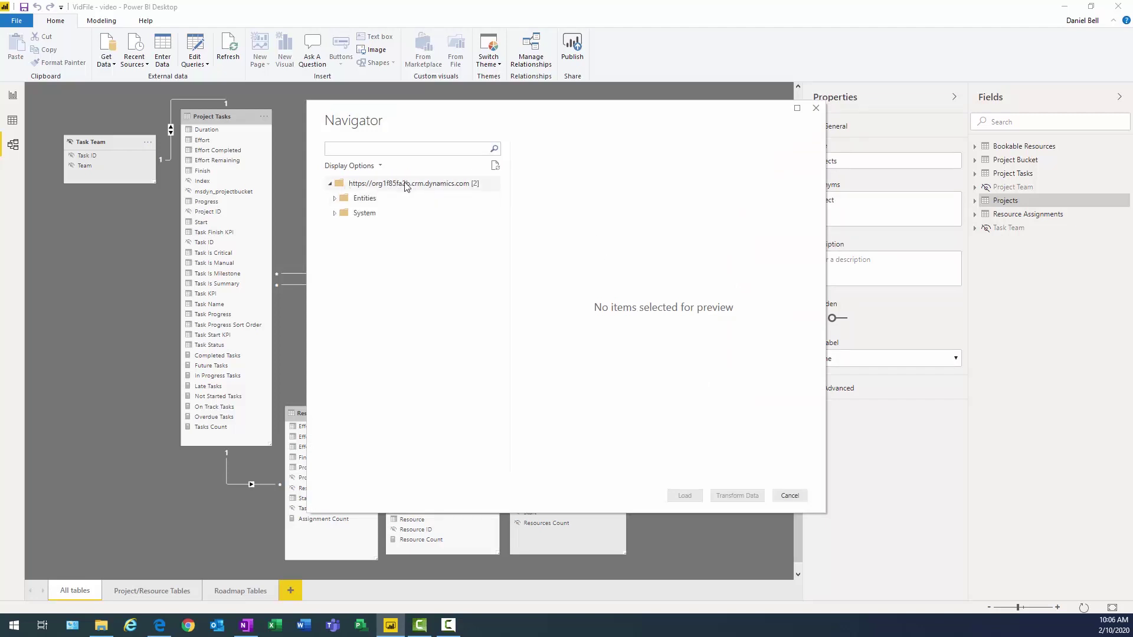
pyautogui.click(336, 201)
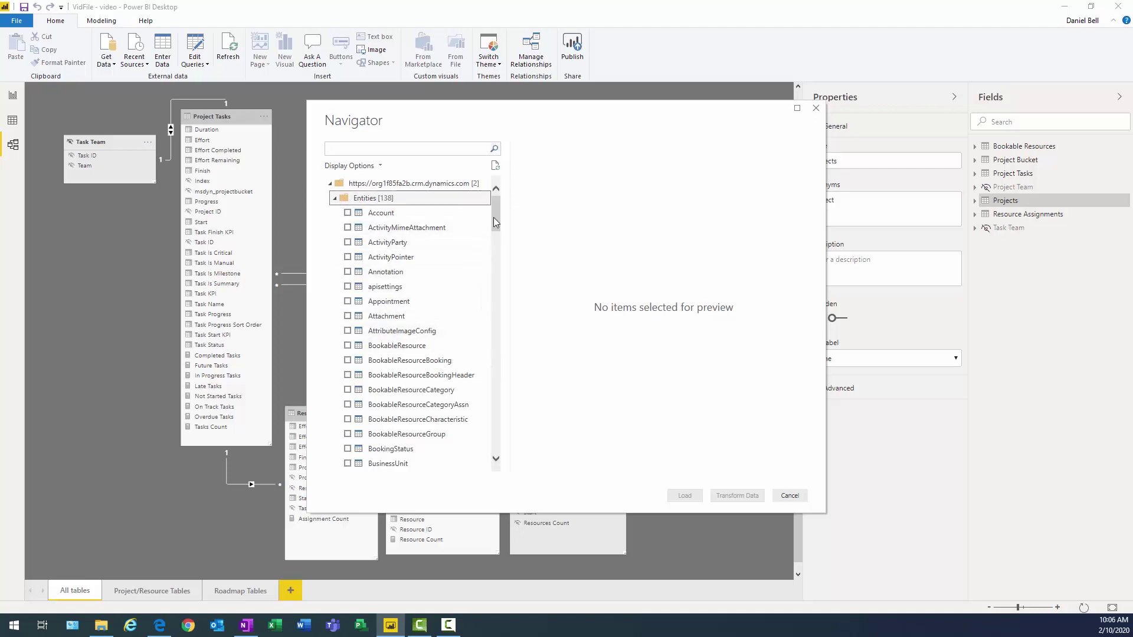
pyautogui.moveTo(496, 207); pyautogui.dragTo(489, 333)
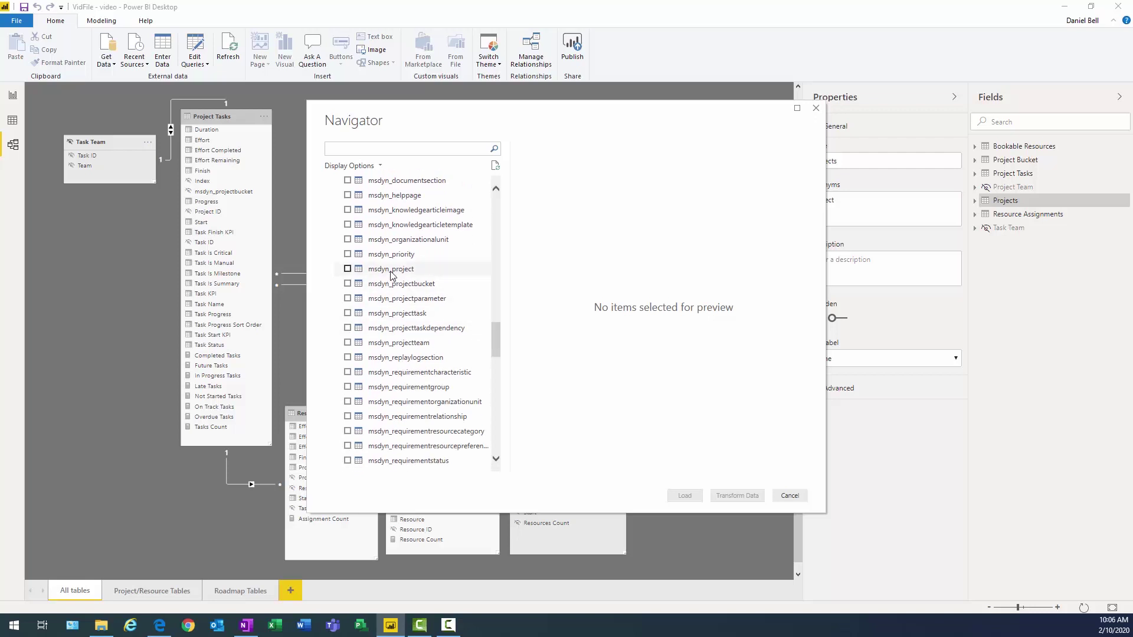
# Check msdyn_project, review its department, program and project phase columns, and load it
pyautogui.click(347, 269)
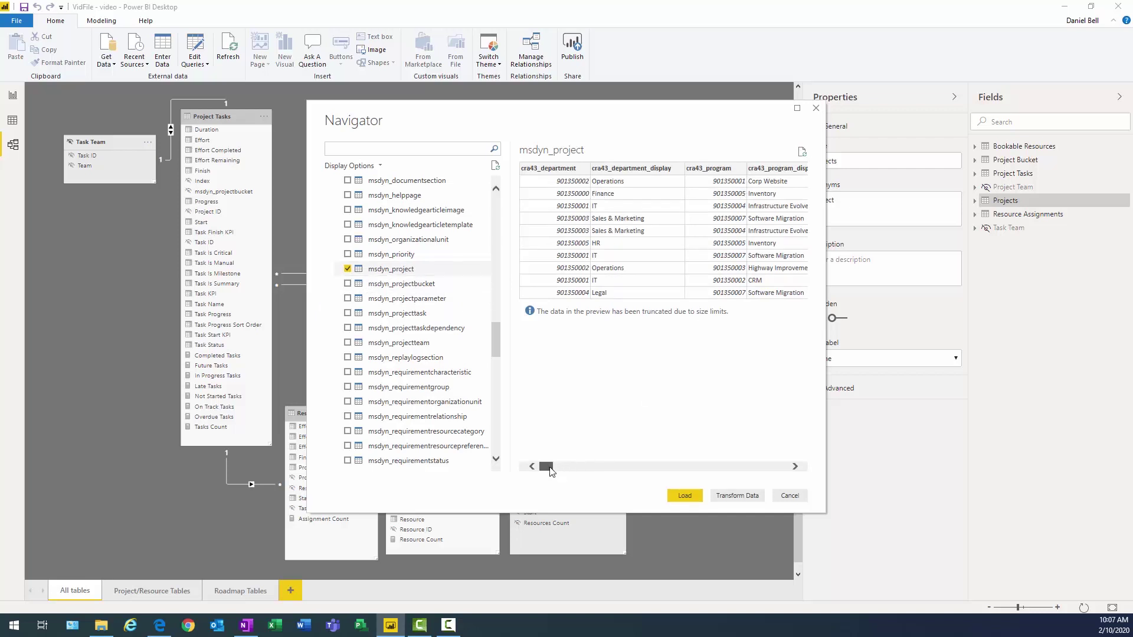
pyautogui.moveTo(557, 470); pyautogui.dragTo(601, 471)
pyautogui.hscroll(5, 785, 471)
pyautogui.hscroll(5, 785, 470)
pyautogui.hscroll(3, 785, 471)
pyautogui.hscroll(8, 784, 470)
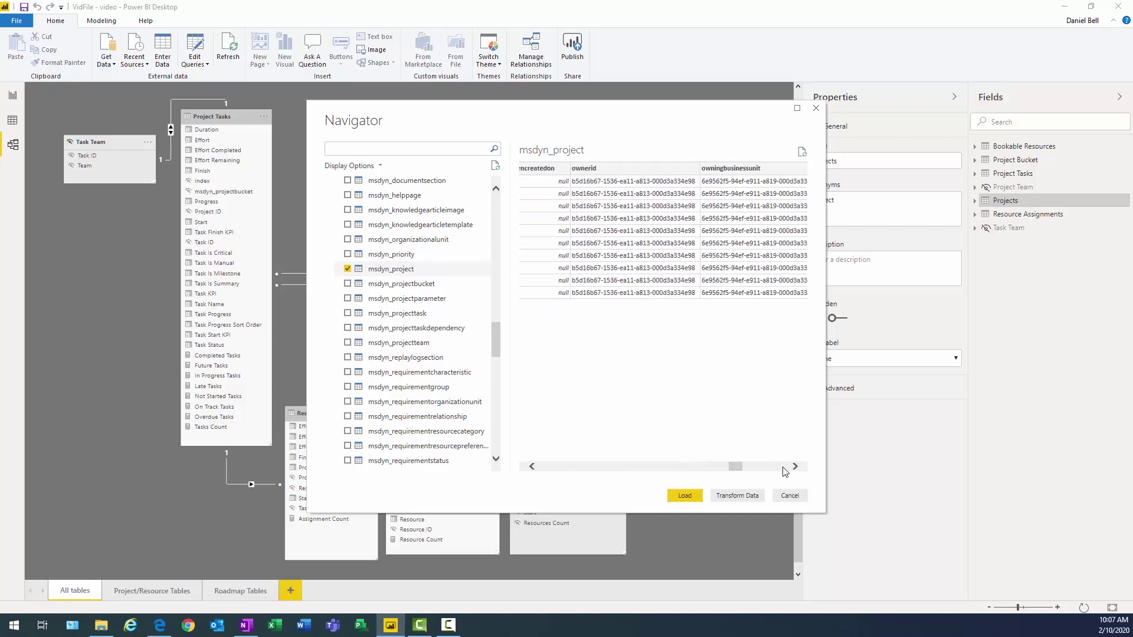
pyautogui.hscroll(3, 784, 470)
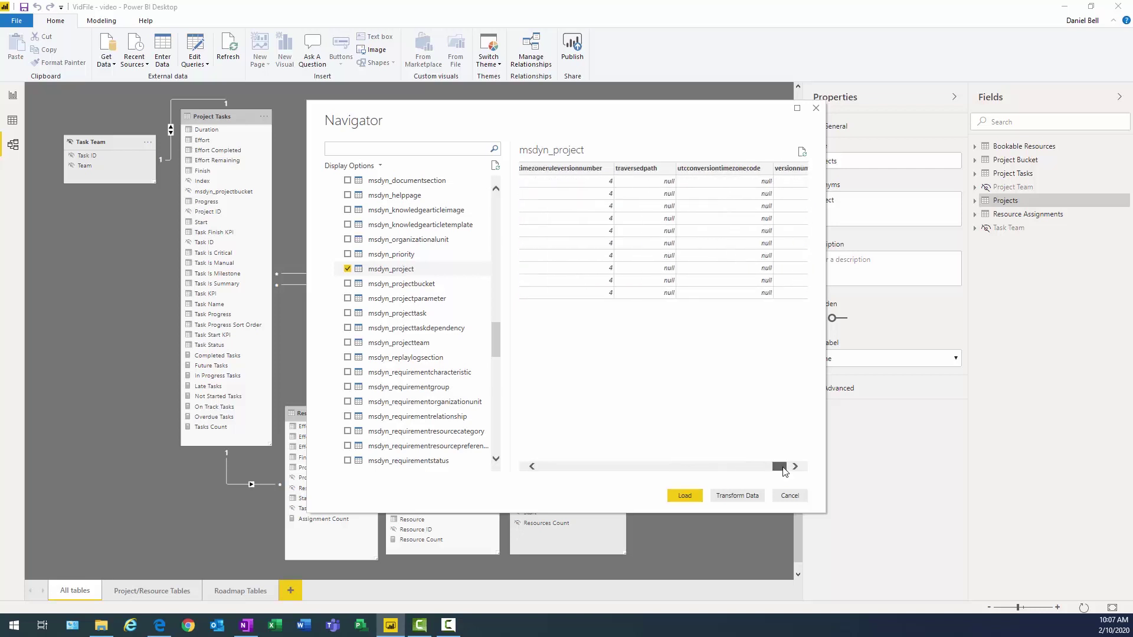
pyautogui.hscroll(-3, 542, 470)
pyautogui.hscroll(-8, 545, 470)
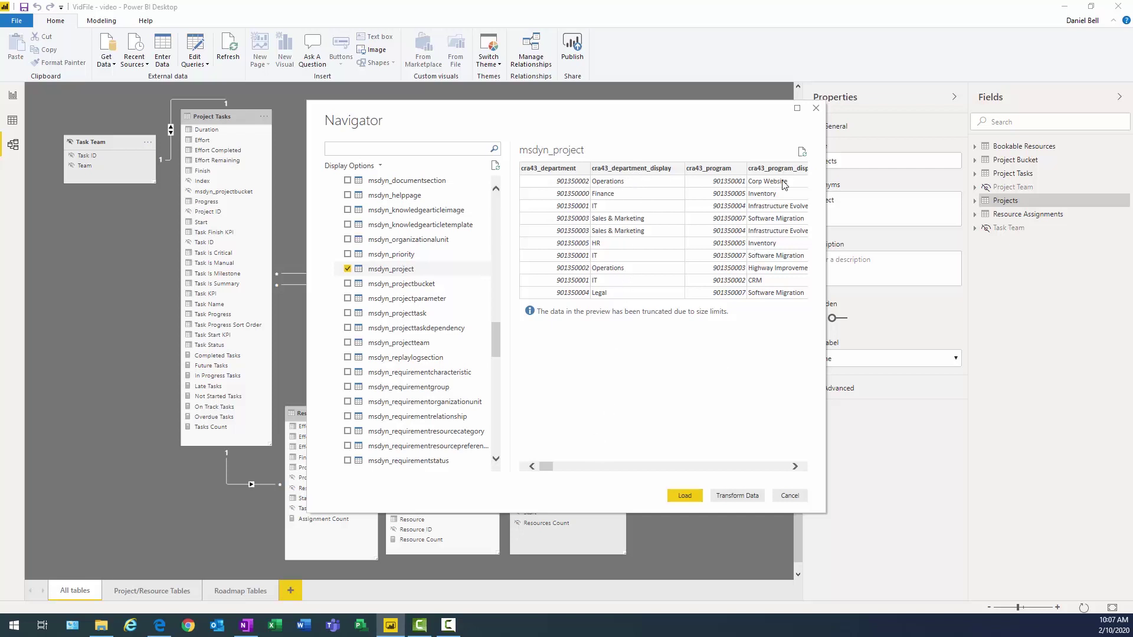
pyautogui.moveTo(546, 467); pyautogui.dragTo(561, 467)
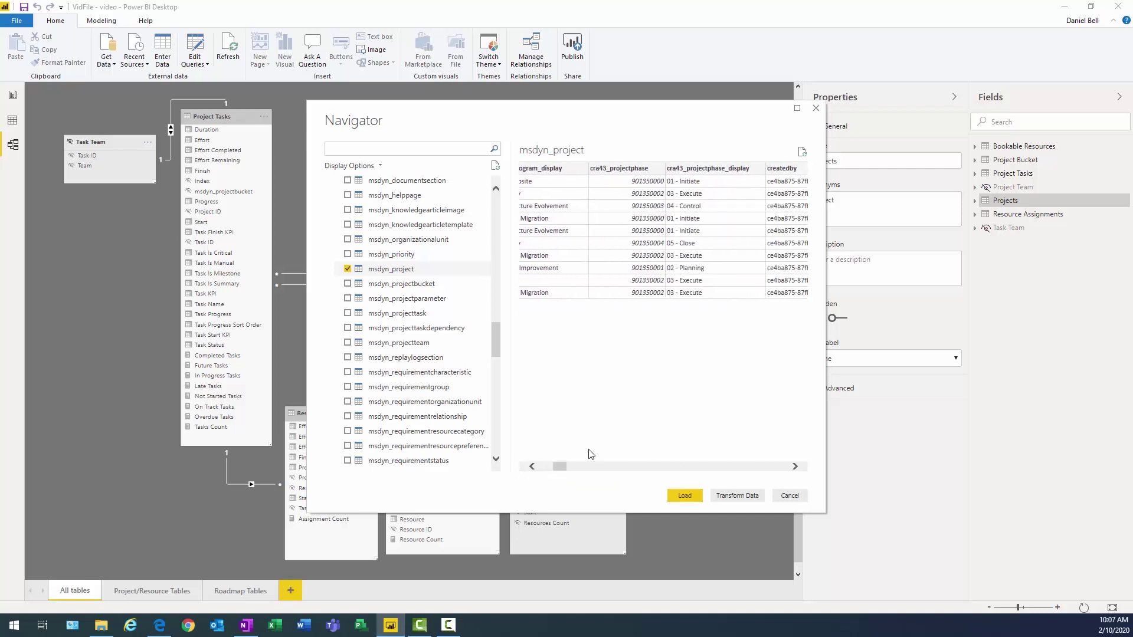
pyautogui.click(683, 497)
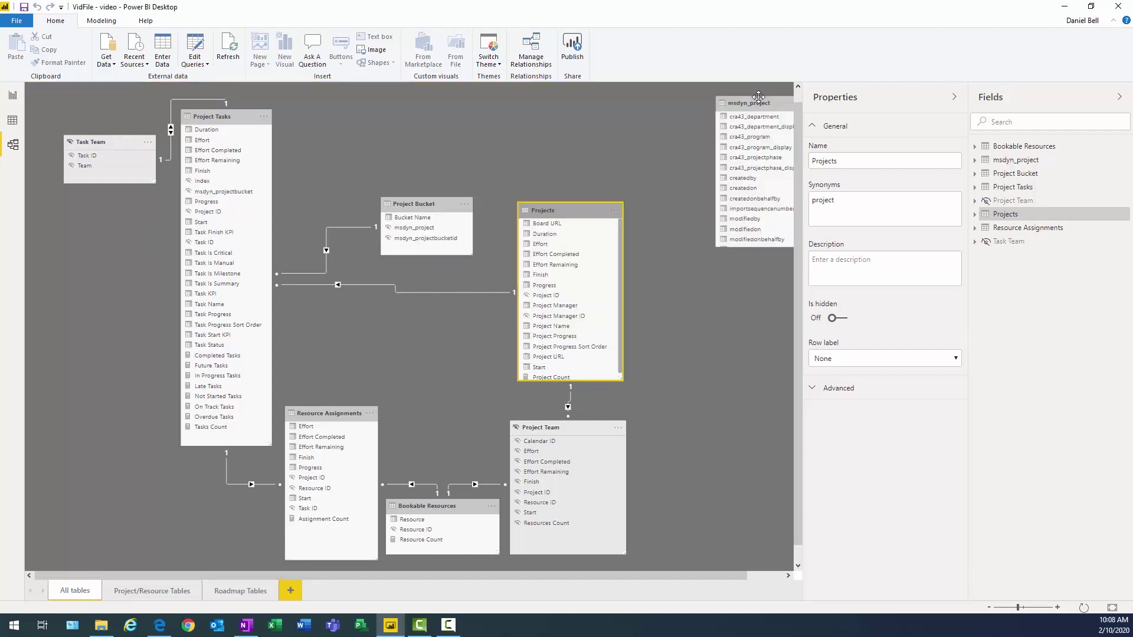
# Move the msdyn_project card into the diagram and enlarge it to show every field
pyautogui.moveTo(754, 110); pyautogui.dragTo(714, 177)
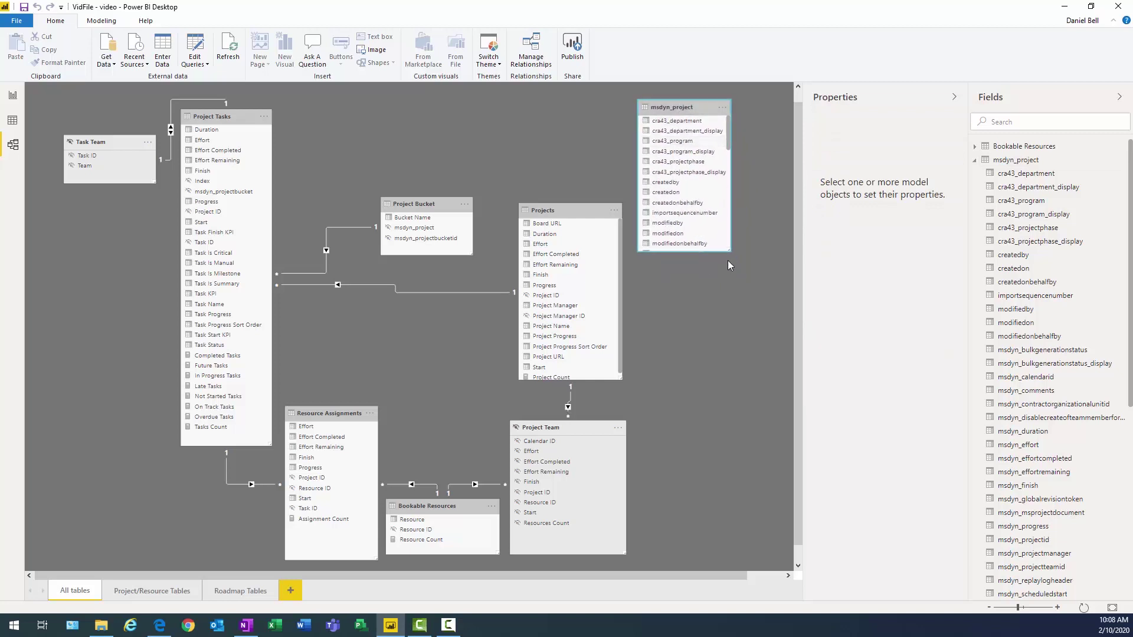
pyautogui.moveTo(731, 251); pyautogui.dragTo(773, 546)
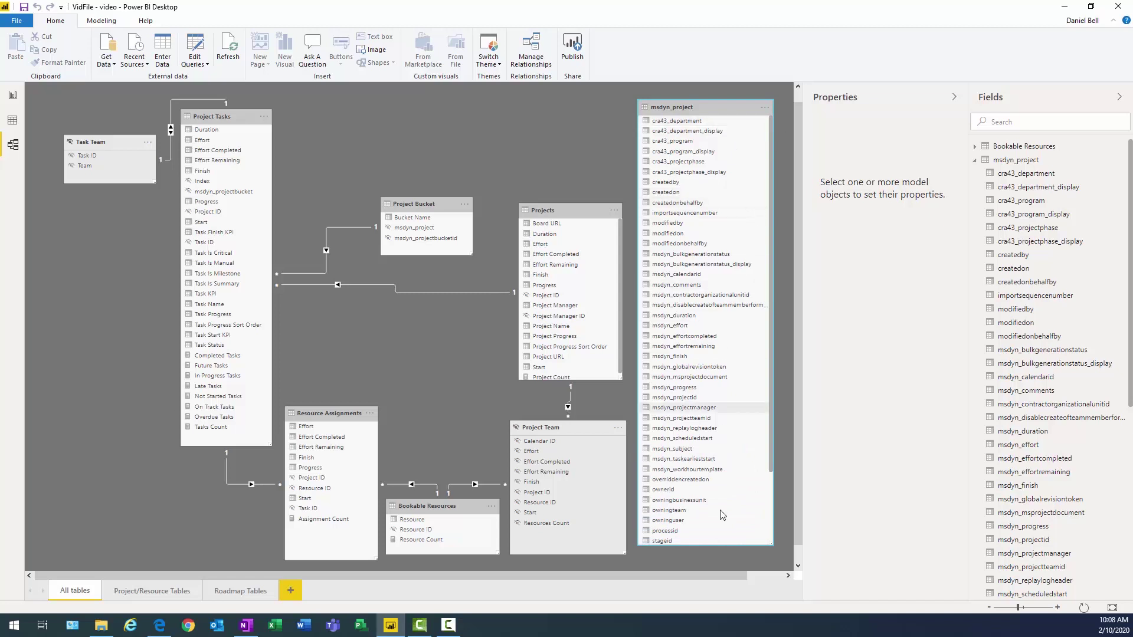
pyautogui.scroll(-3, 694, 511)
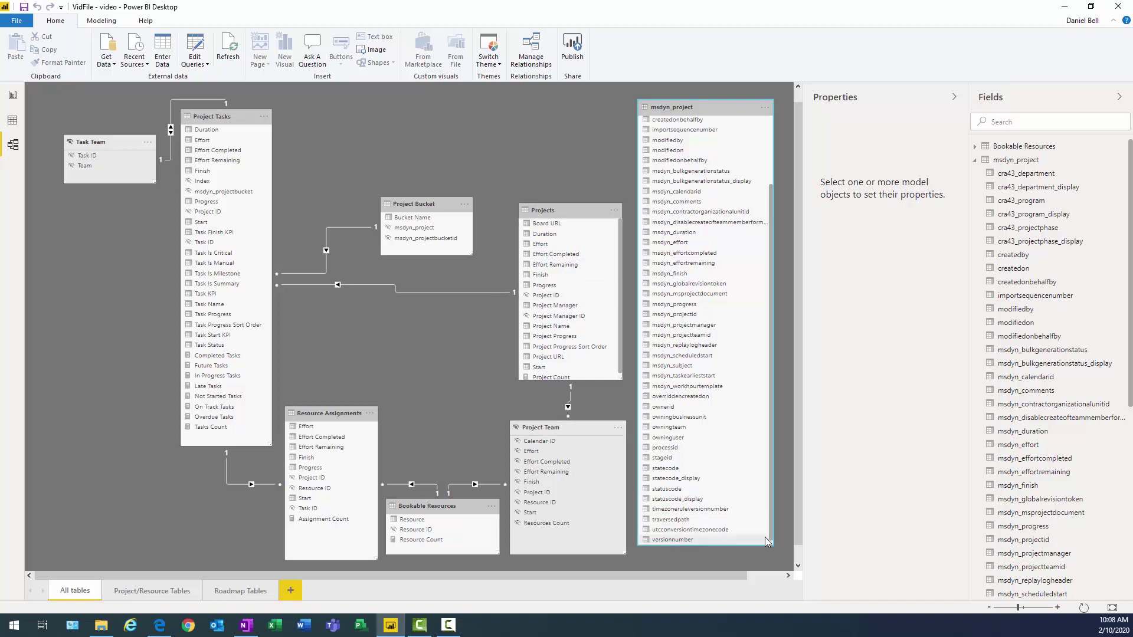
# Delete the msdyn_project fields from msdyn_projectmanager through versionnumber from the model
pyautogui.click(696, 540)
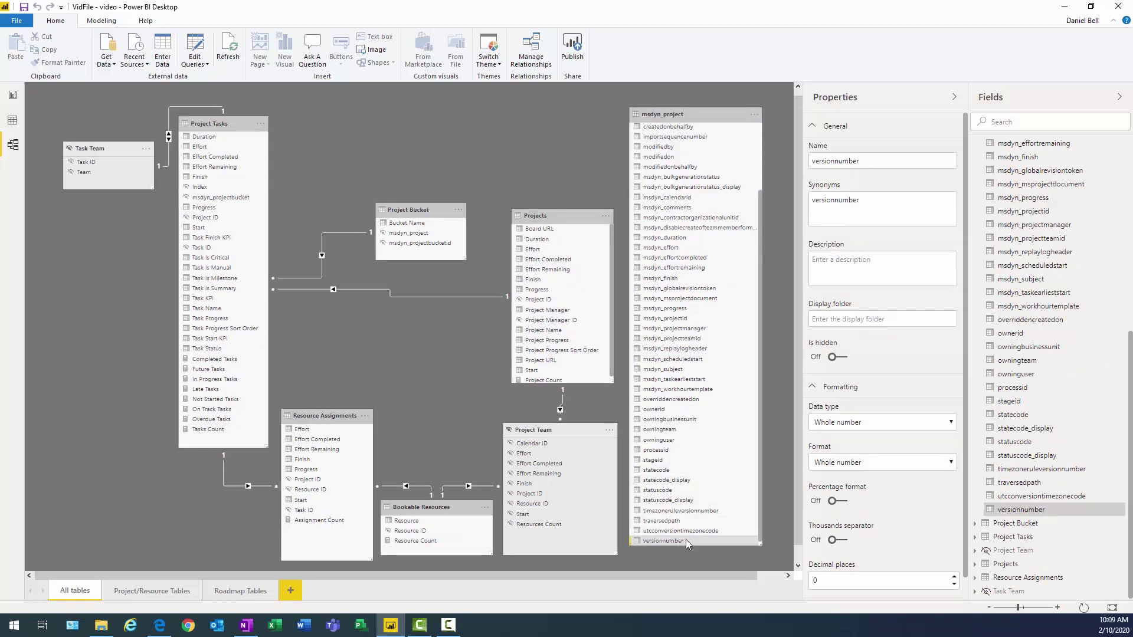
pyautogui.scroll(3, 685, 409)
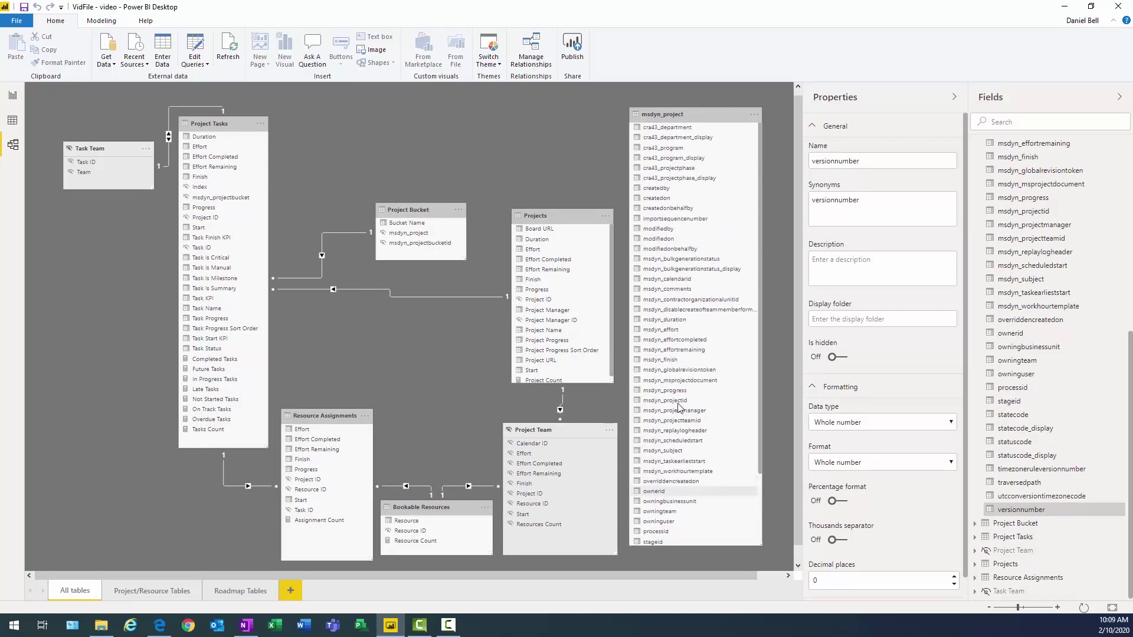
pyautogui.click(678, 409)
pyautogui.scroll(-3, 687, 437)
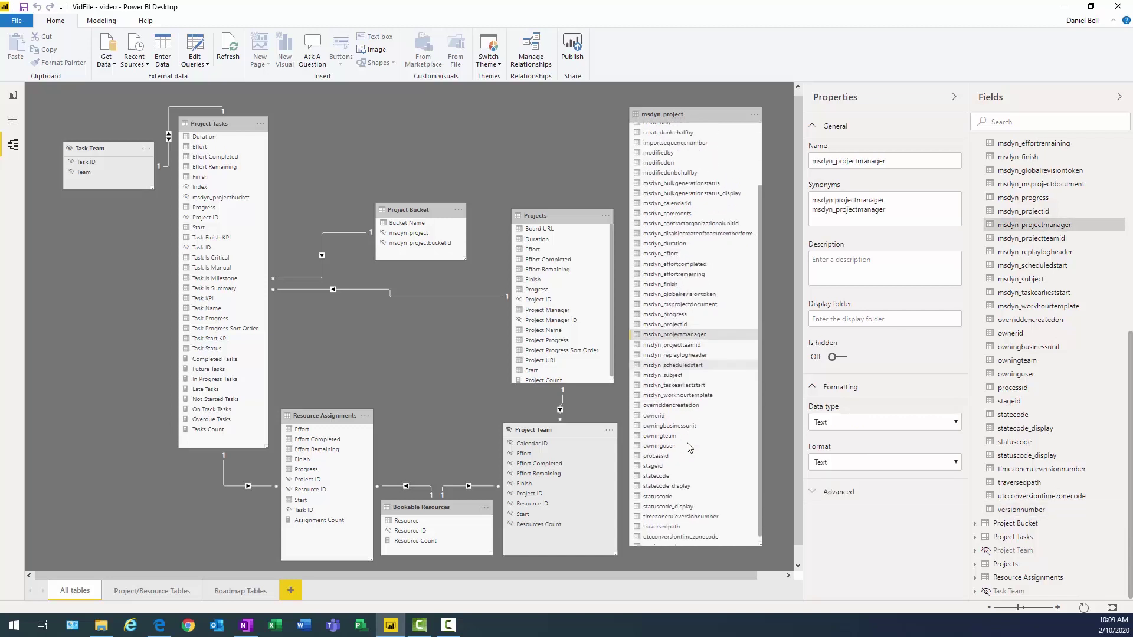
pyautogui.keyDown('shift'); pyautogui.click(676, 541); pyautogui.keyUp('shift')
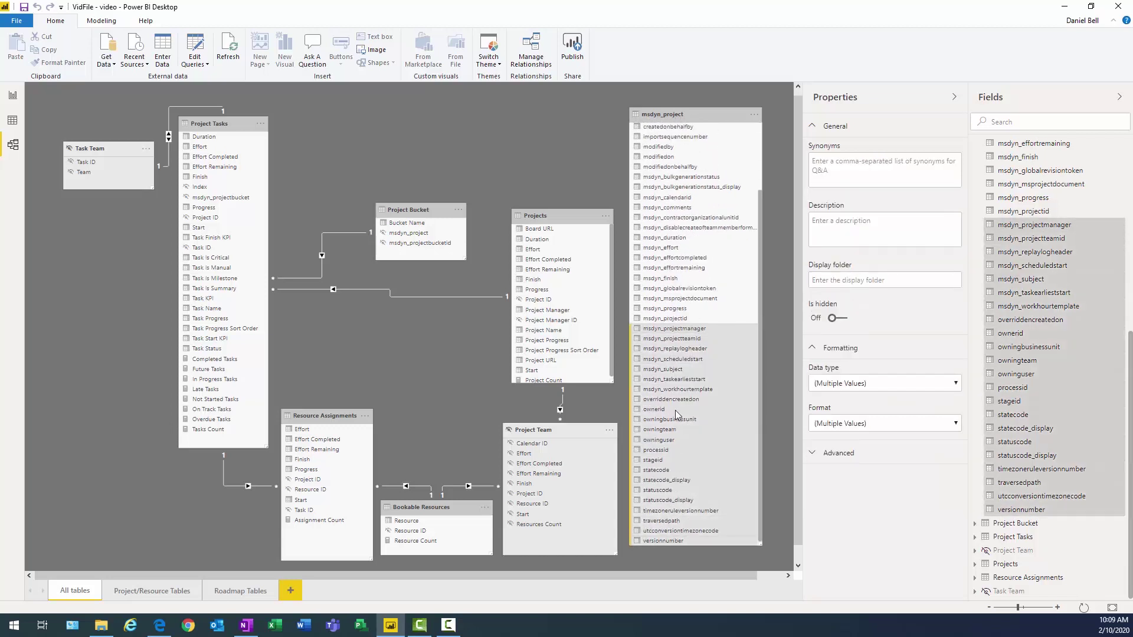
pyautogui.rightClick(677, 409)
pyautogui.click(717, 416)
pyautogui.click(622, 375)
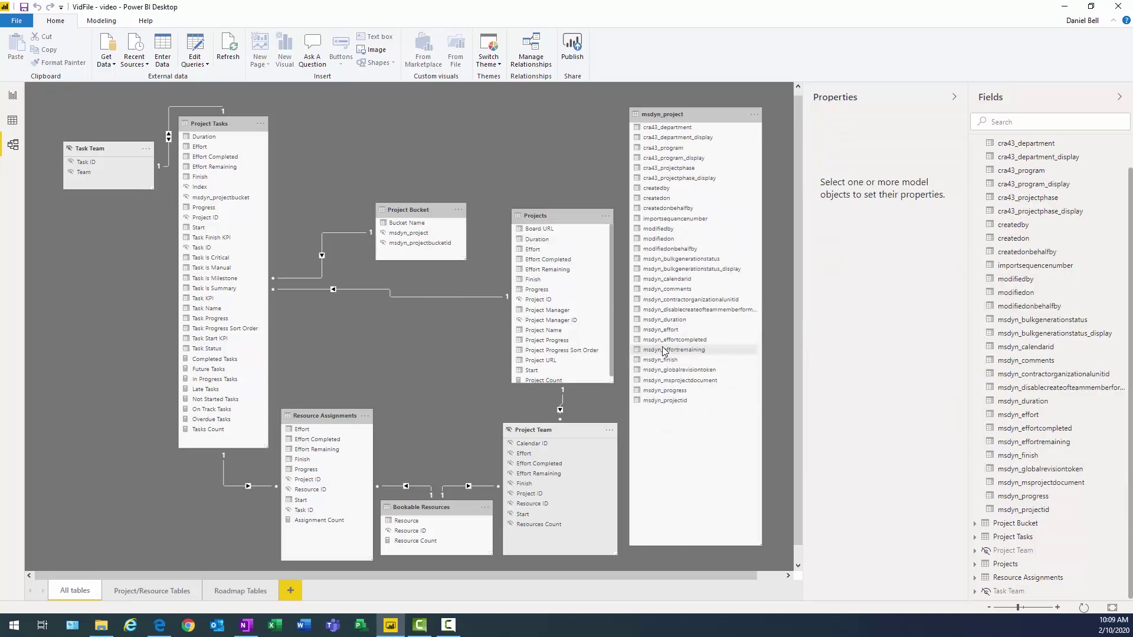
# Delete the fields from createdby through msdyn_progress from the model
pyautogui.click(675, 391)
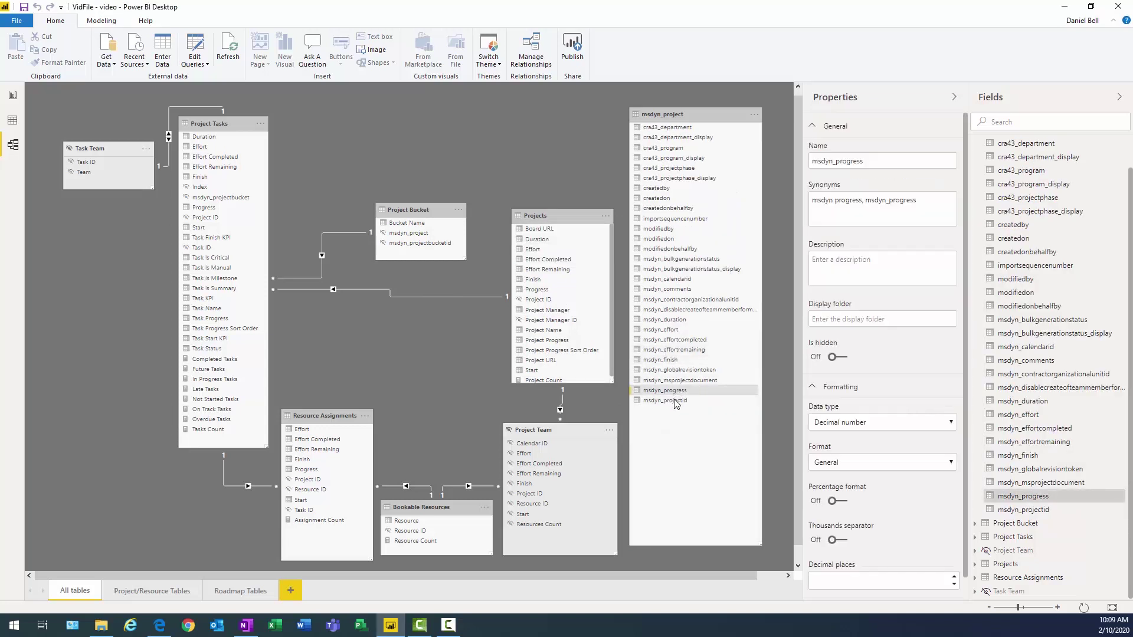
pyautogui.keyDown('shift'); pyautogui.click(668, 189); pyautogui.keyUp('shift')
pyautogui.rightClick(668, 189)
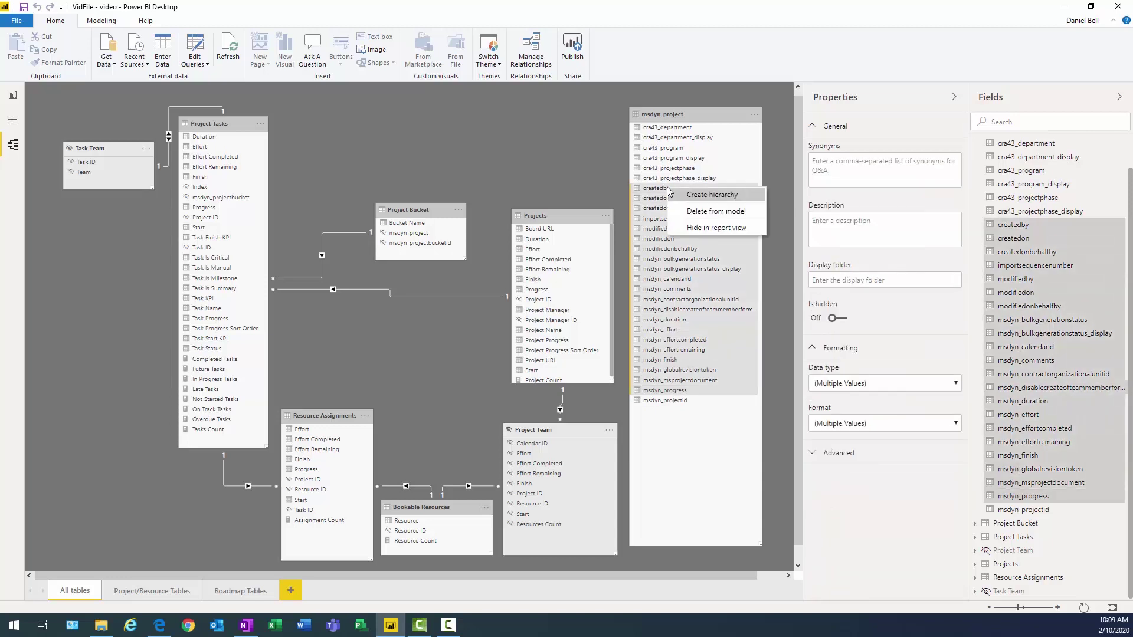
pyautogui.click(711, 212)
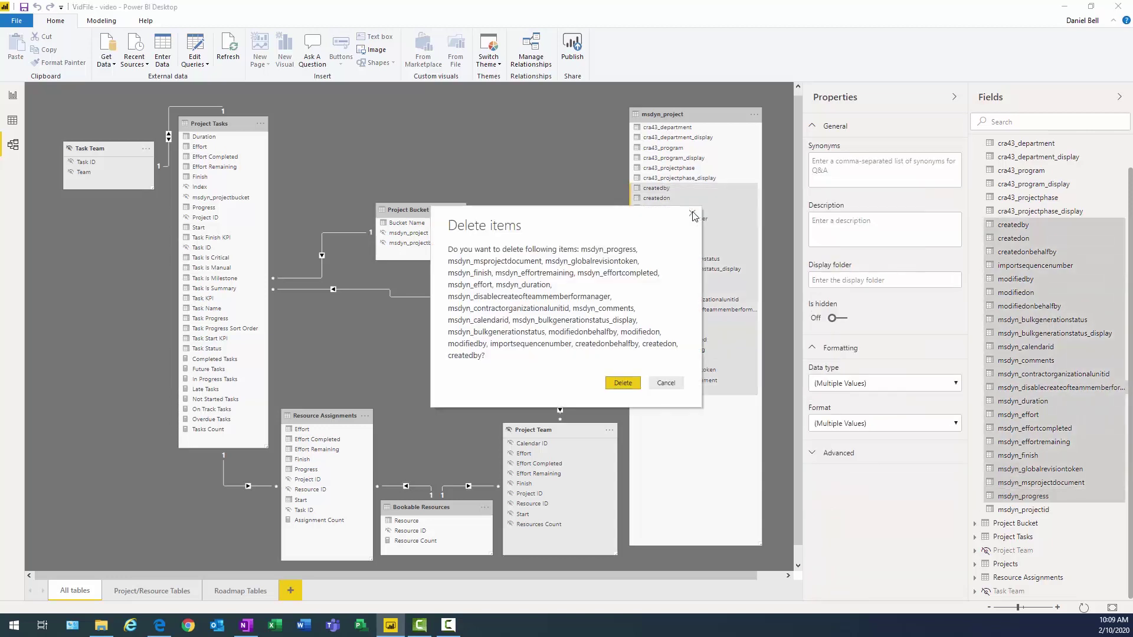
pyautogui.click(619, 384)
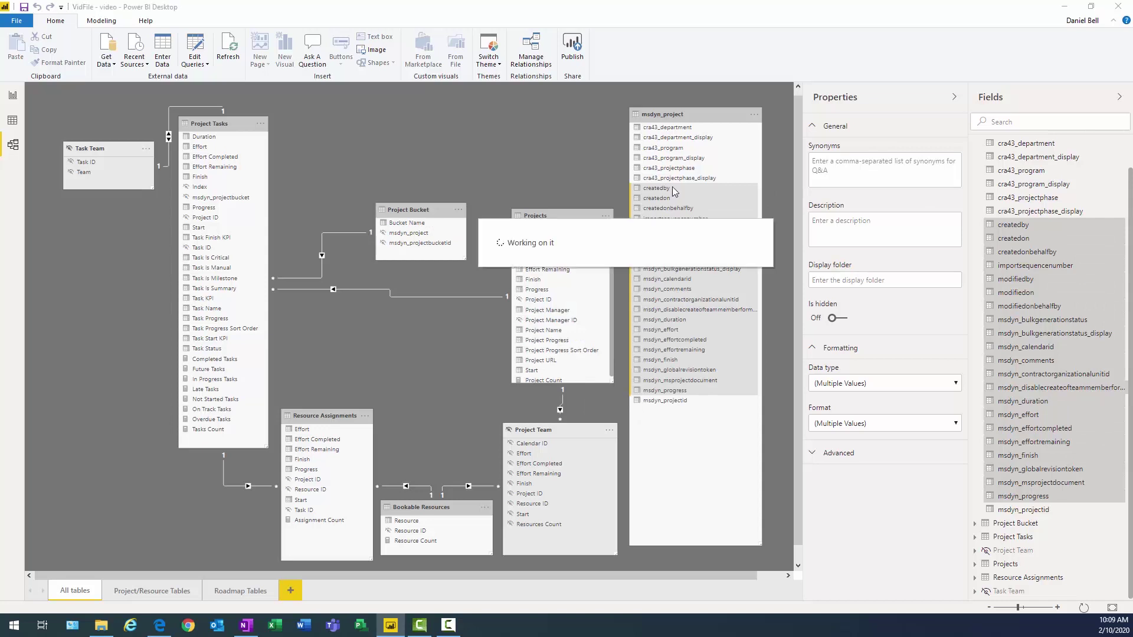
# Delete the numeric cra43_department, cra43_program and cra43_projectphase code fields
pyautogui.click(674, 170)
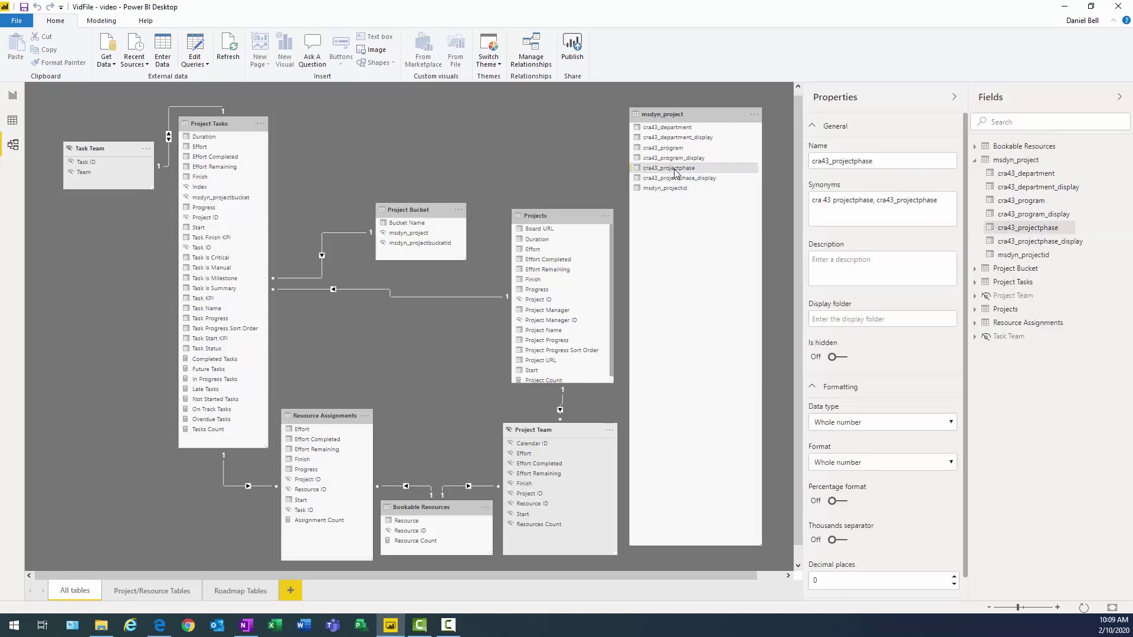
pyautogui.keyDown('ctrl'); pyautogui.click(663, 148); pyautogui.keyUp('ctrl')
pyautogui.keyDown('ctrl'); pyautogui.click(668, 128); pyautogui.keyUp('ctrl')
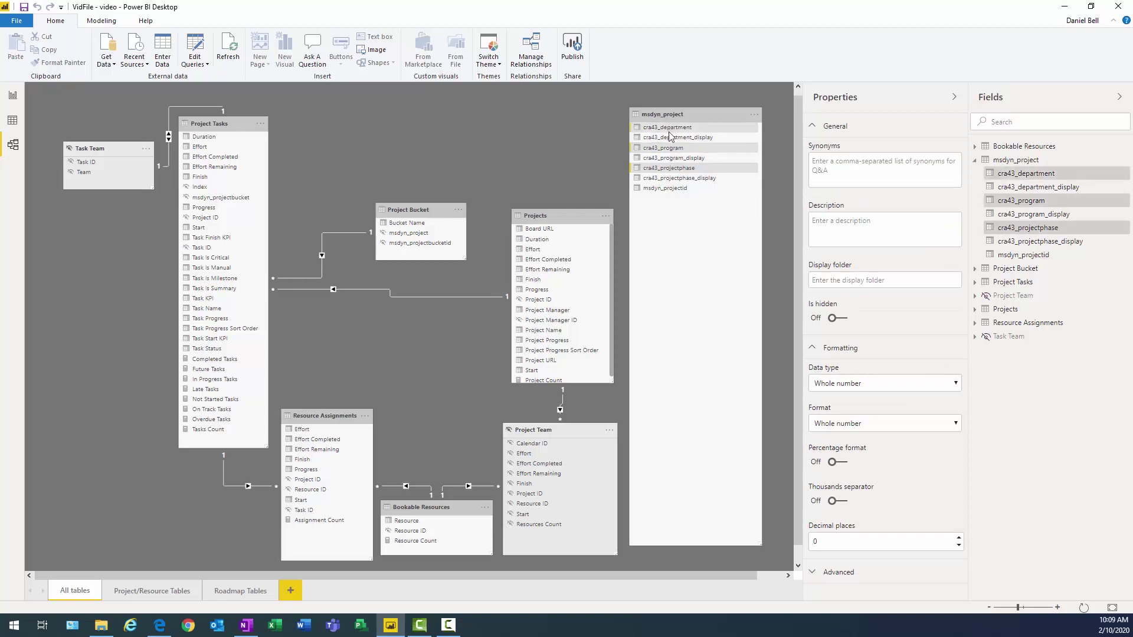
pyautogui.rightClick(670, 152)
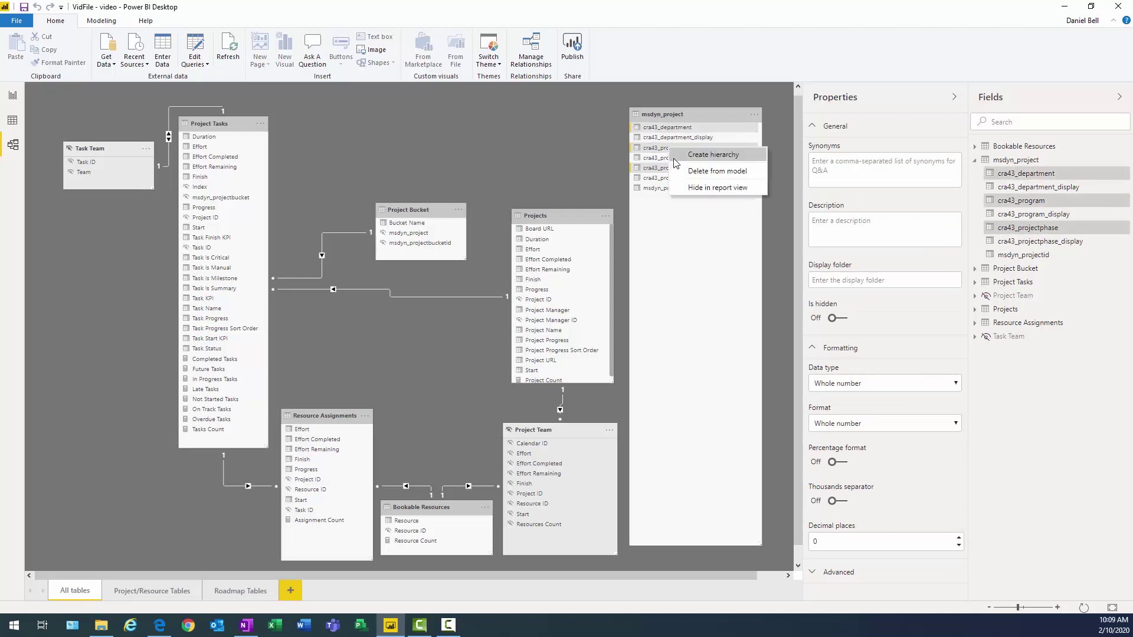
pyautogui.click(685, 169)
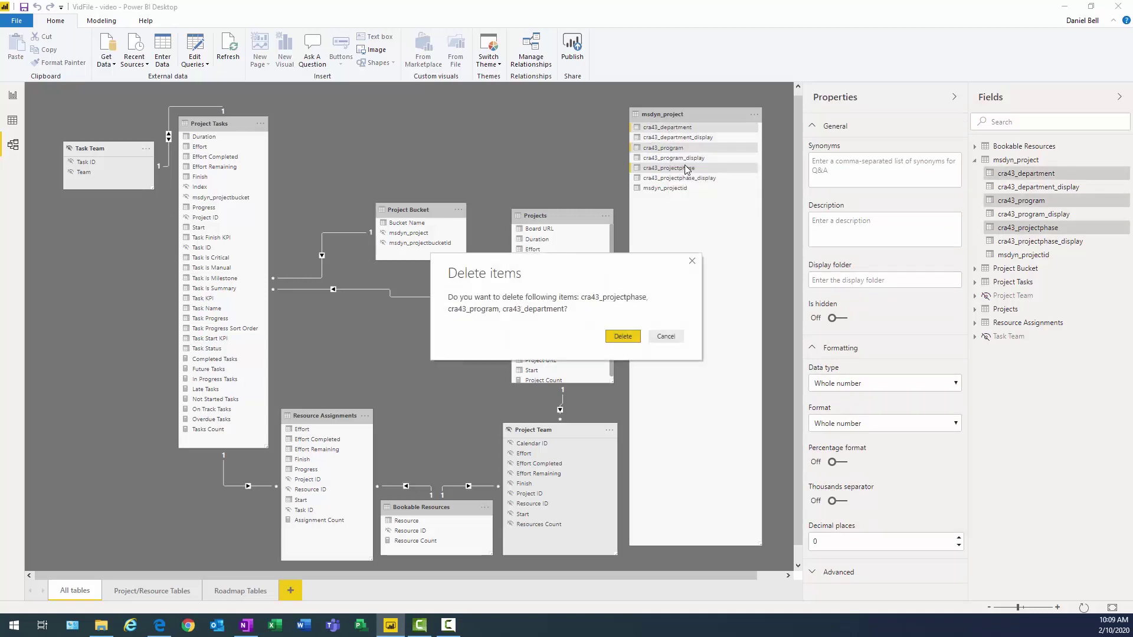
pyautogui.click(624, 336)
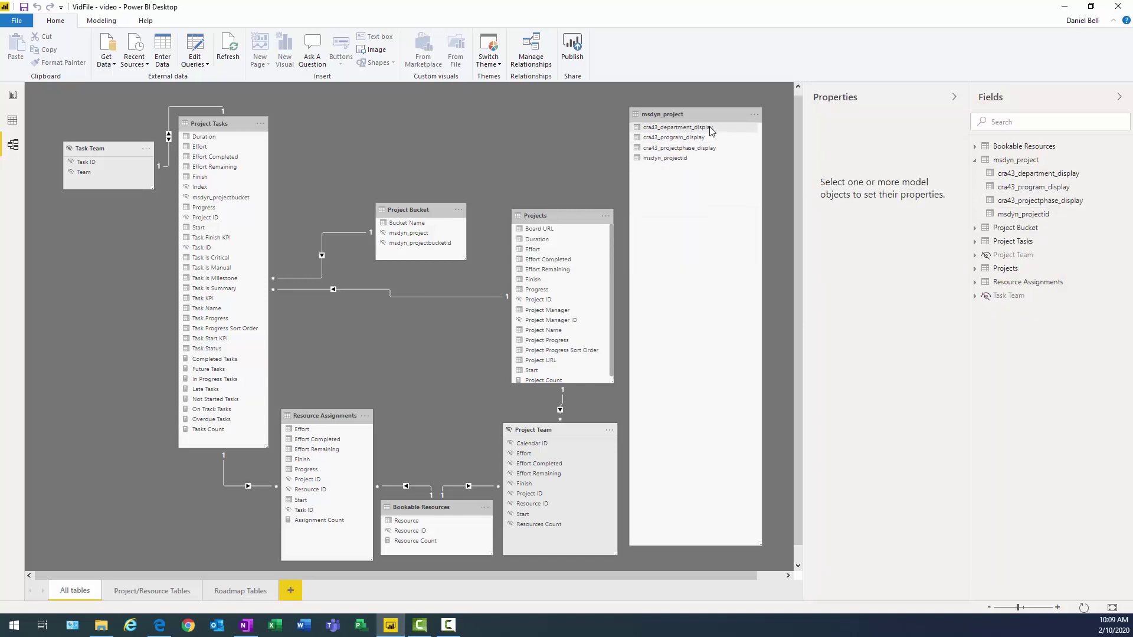
# Link msdyn_projectid to Projects' Project ID as one-to-one with cross-filtering set to Both
pyautogui.click(710, 129)
pyautogui.rightClick(704, 130)
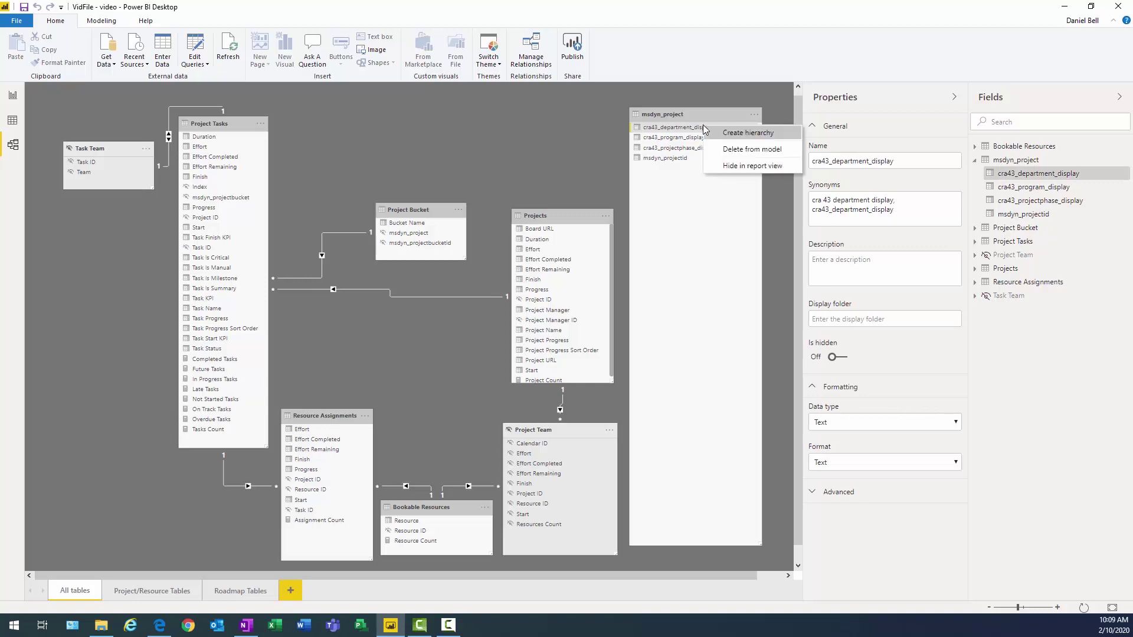
pyautogui.click(690, 130)
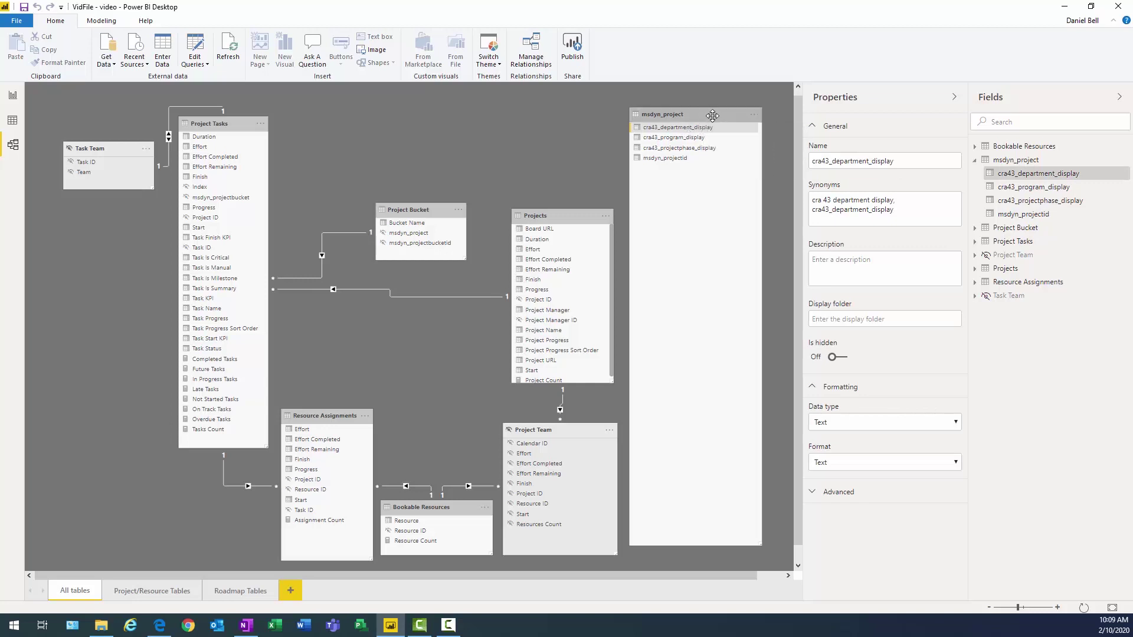
pyautogui.click(699, 114)
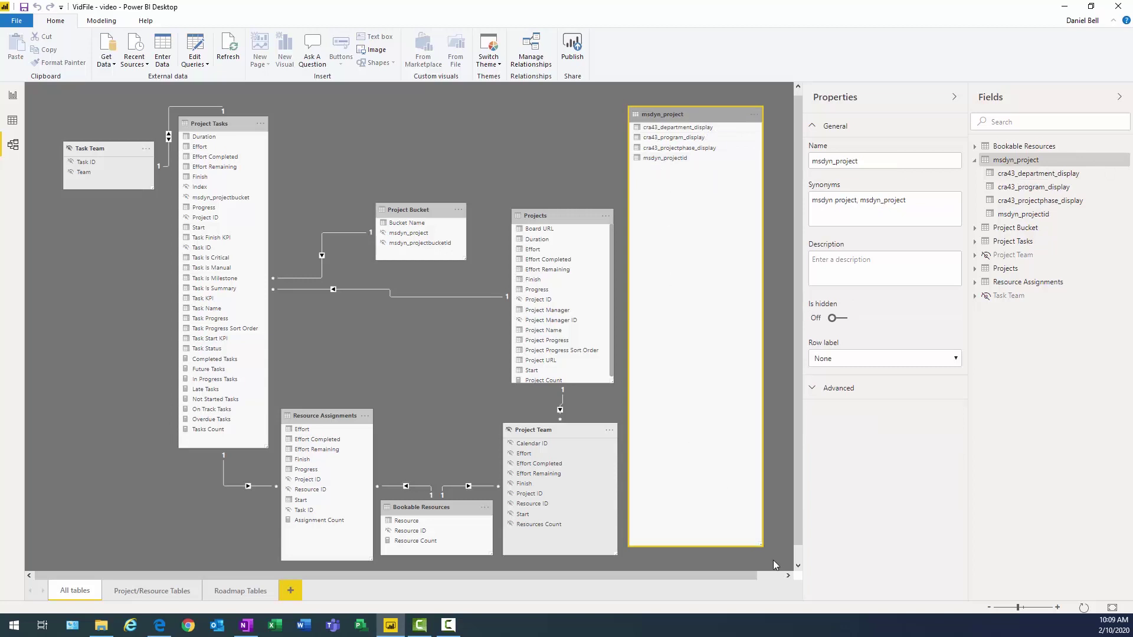
pyautogui.click(699, 176)
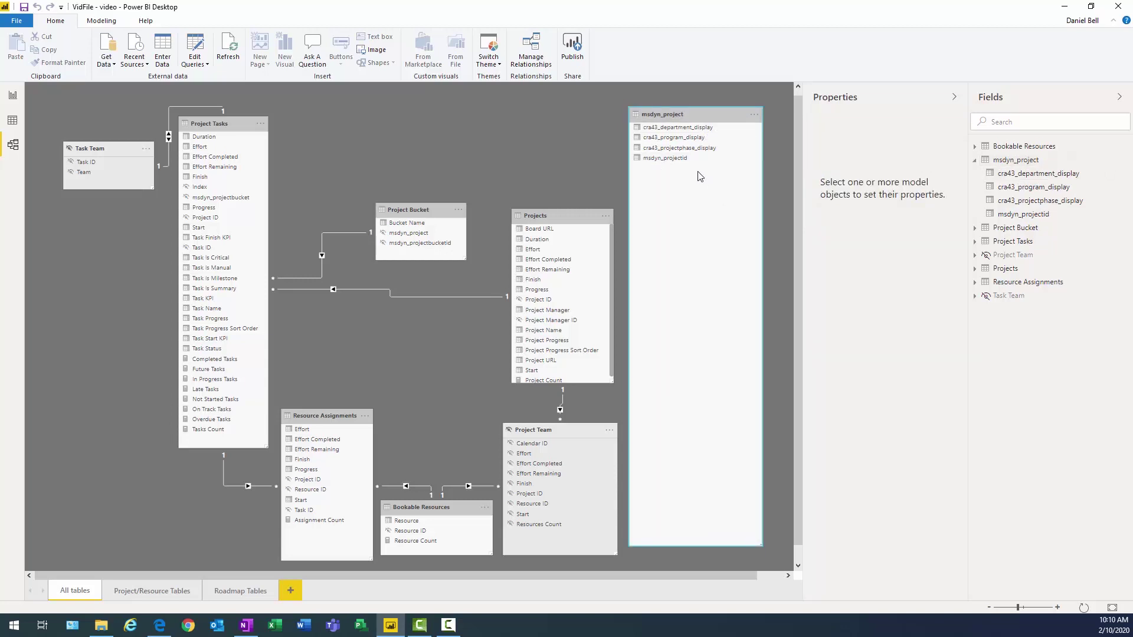
pyautogui.click(668, 160)
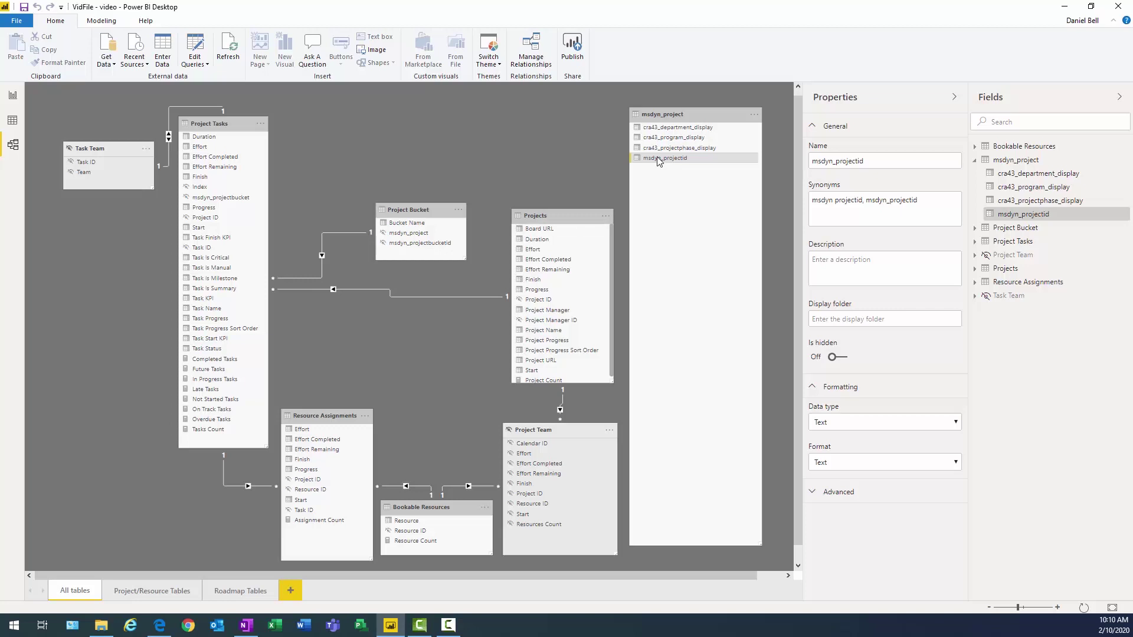
pyautogui.moveTo(659, 162); pyautogui.dragTo(541, 302)
pyautogui.doubleClick(622, 314)
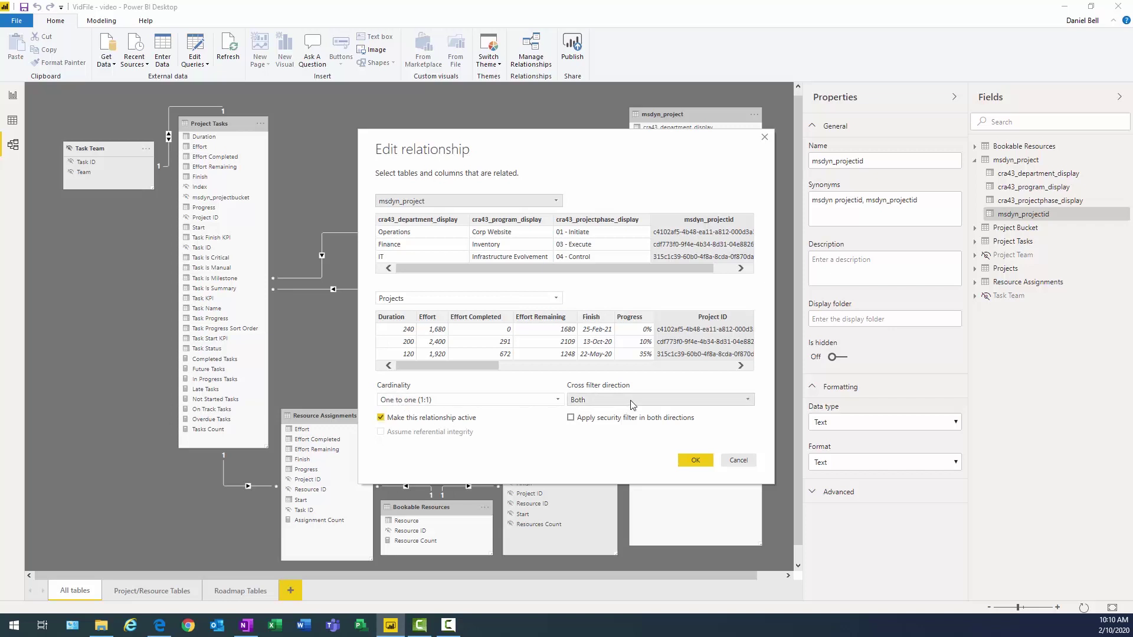
pyautogui.click(695, 461)
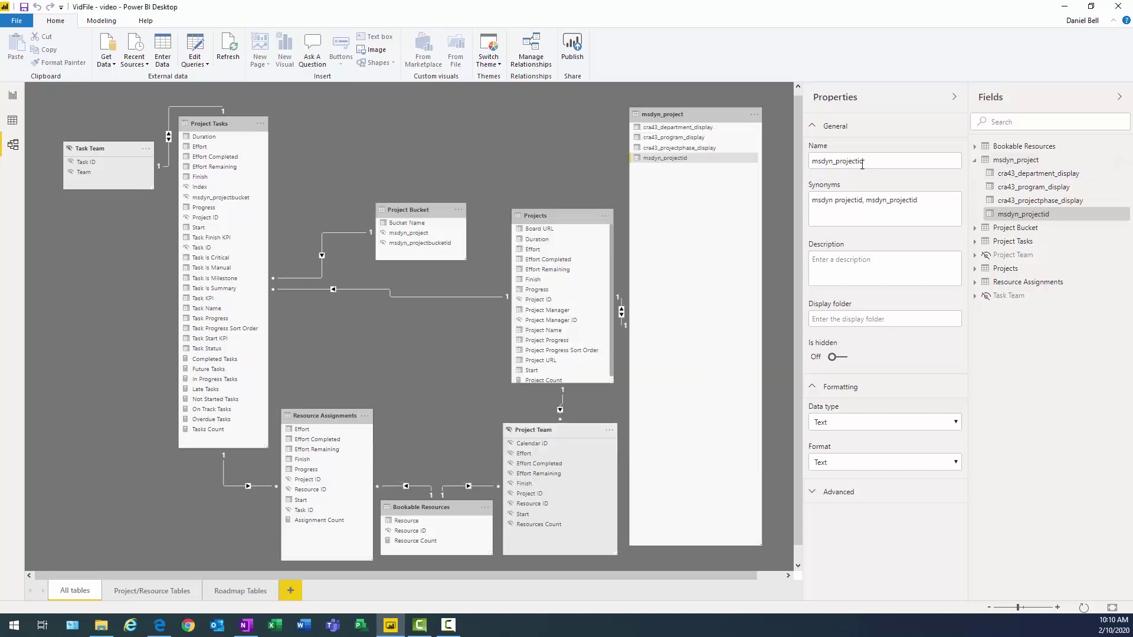
# Rename the msdyn_project table to Project Attributes
pyautogui.click(954, 103)
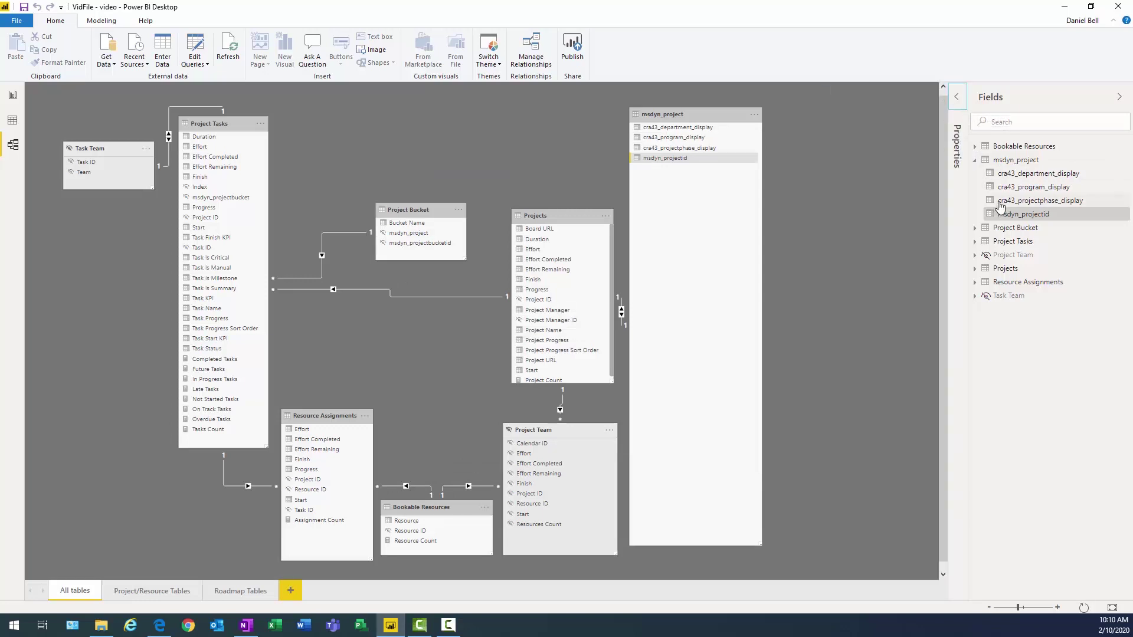
pyautogui.click(1015, 162)
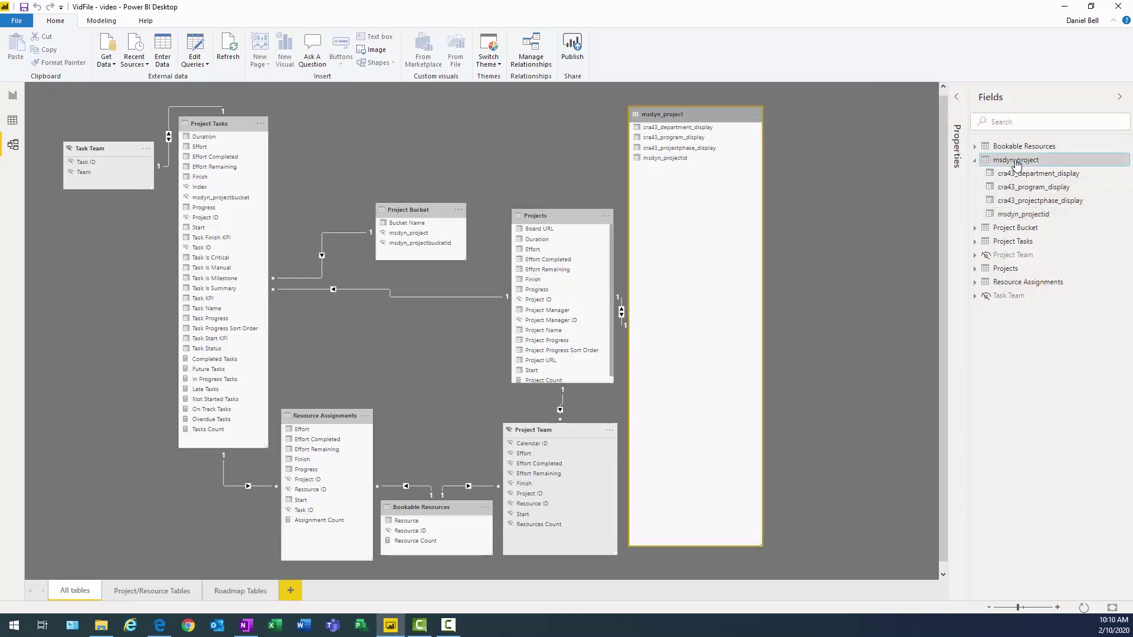
pyautogui.rightClick(1016, 164)
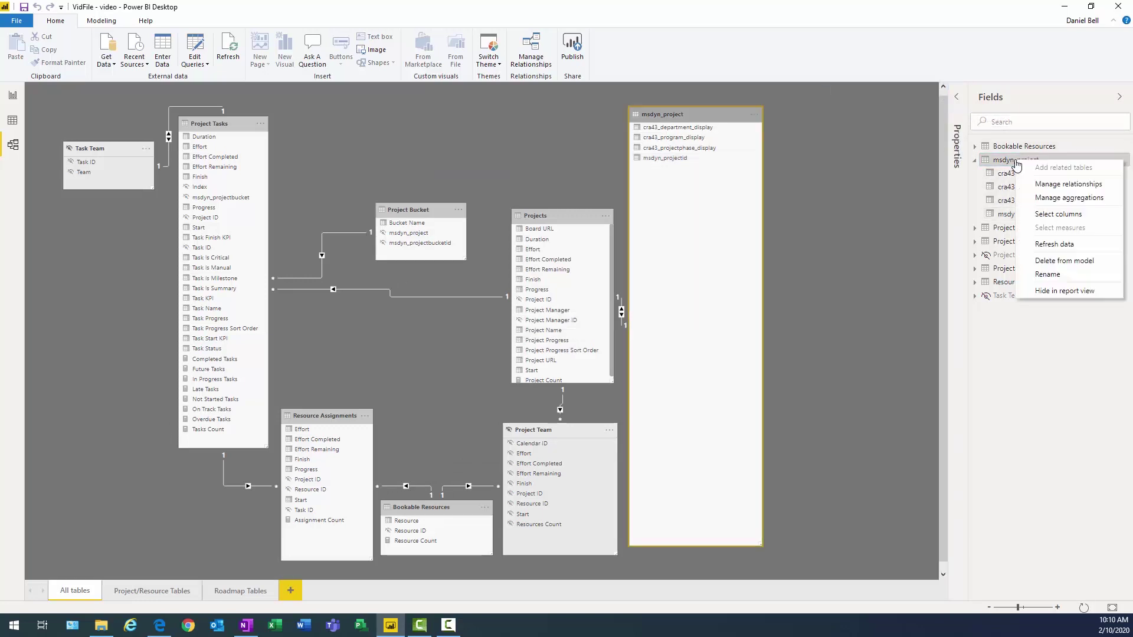
pyautogui.click(1048, 274)
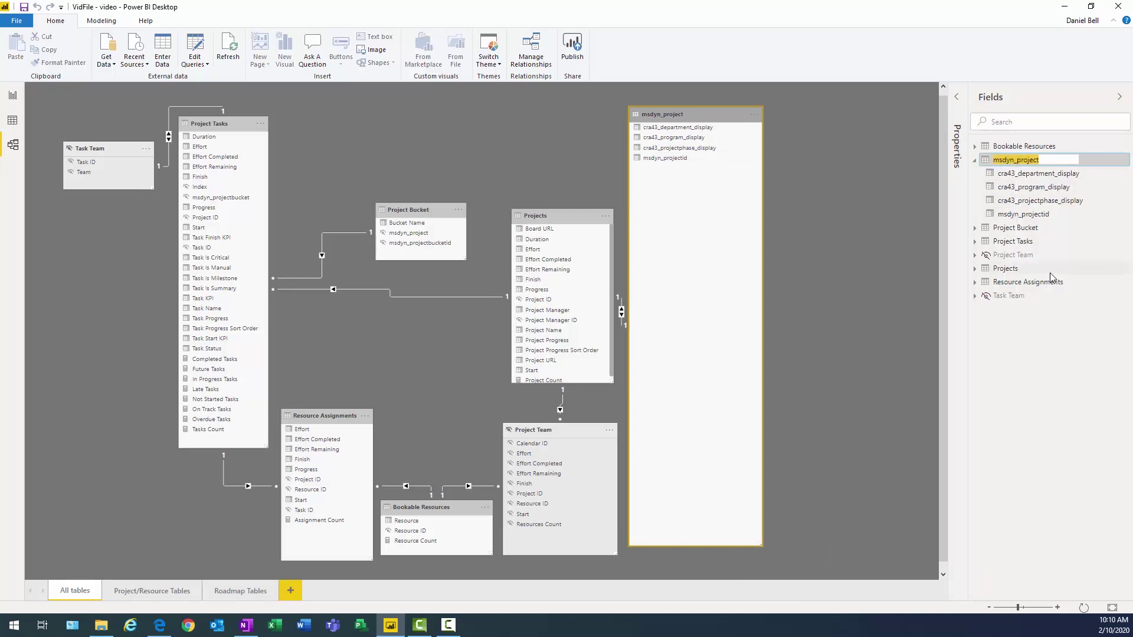
pyautogui.write('Project Attribut')
pyautogui.press('Escape')
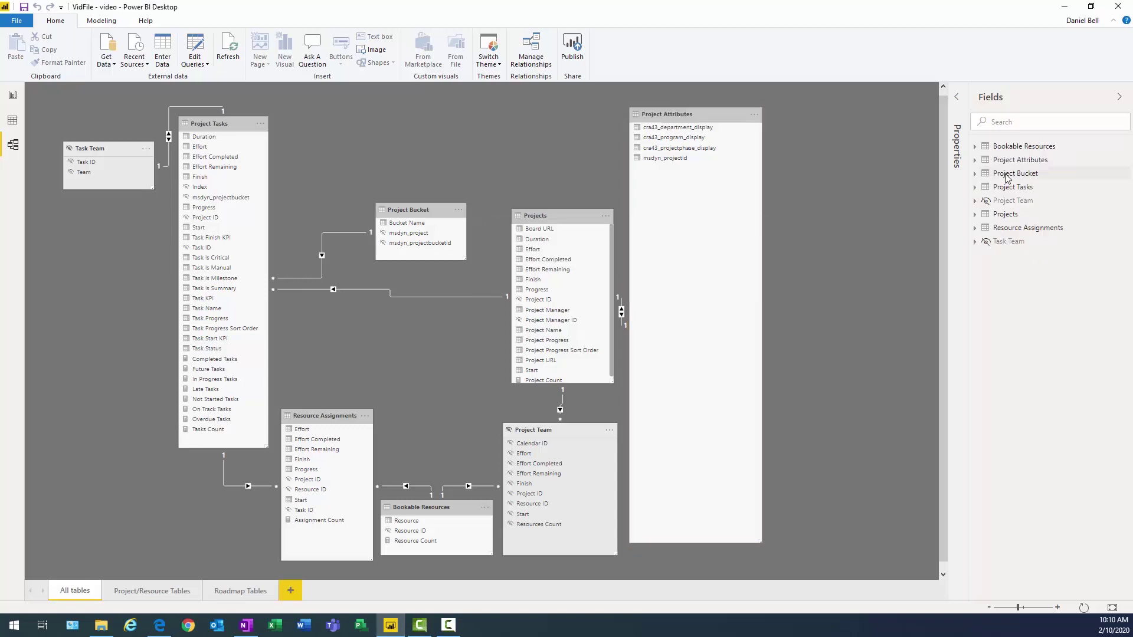
# Rename the department and program display columns to Department and Program
pyautogui.click(975, 160)
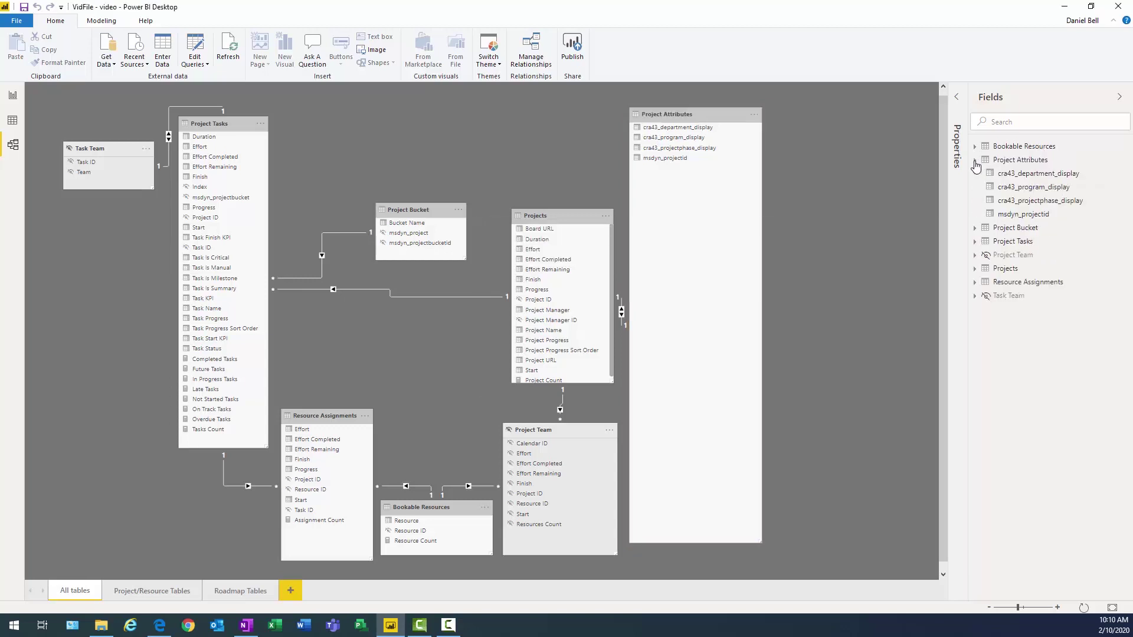
pyautogui.rightClick(1002, 174)
pyautogui.click(1040, 211)
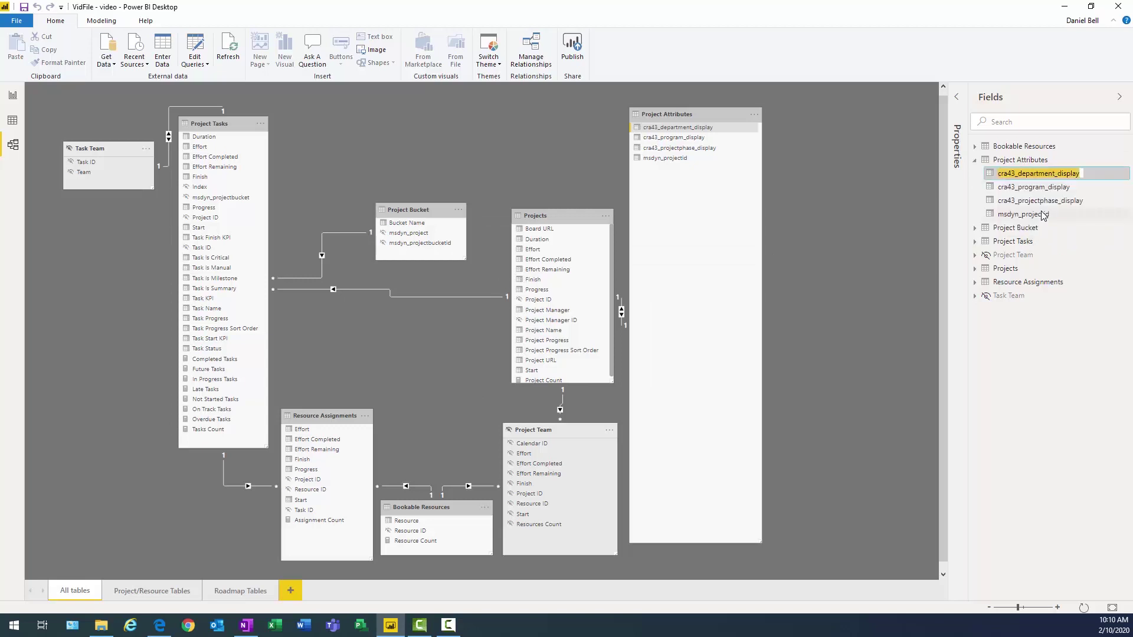
pyautogui.write('Departm')
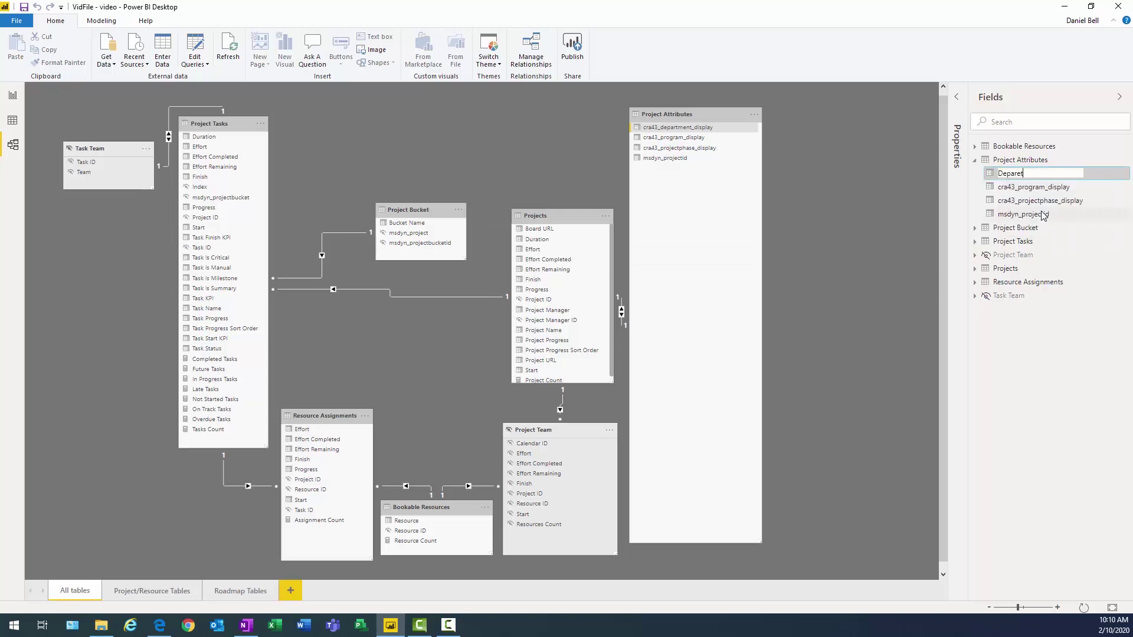
pyautogui.press('Escape')
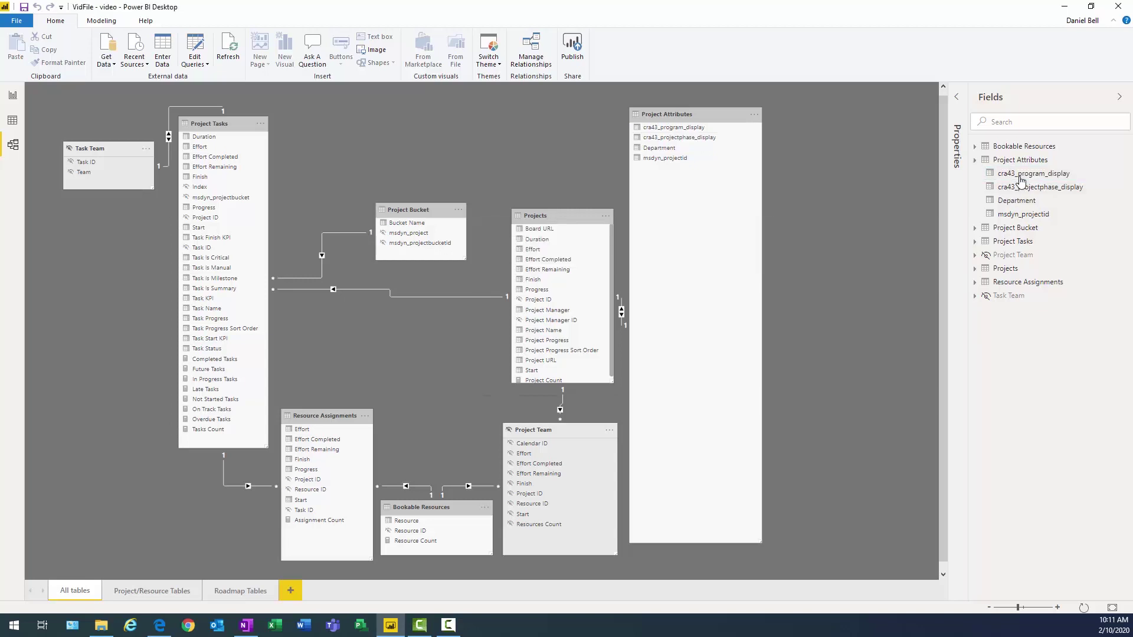
pyautogui.rightClick(1020, 176)
pyautogui.click(1036, 215)
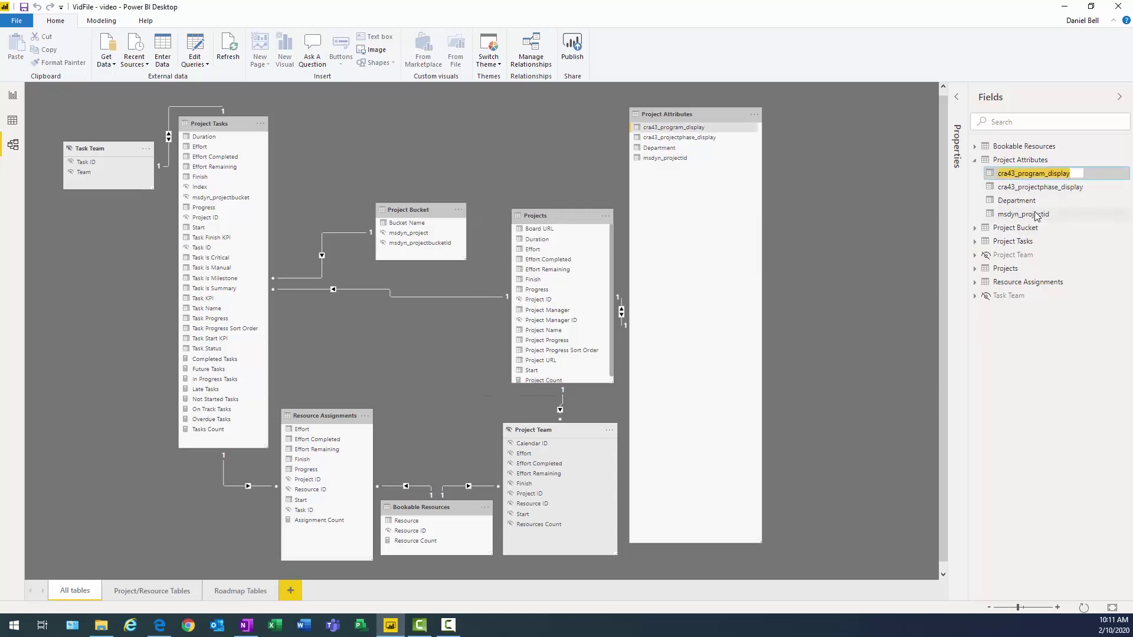
pyautogui.write('Progra')
pyautogui.press('Escape')
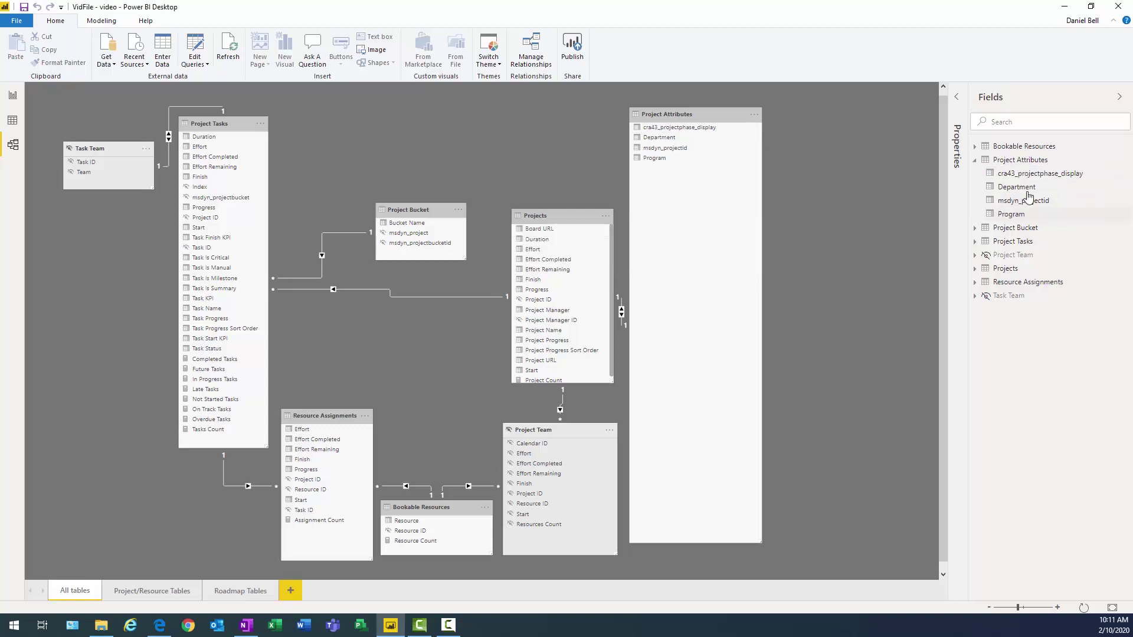
# Rename the project phase display column to Project Phase
pyautogui.rightClick(1026, 176)
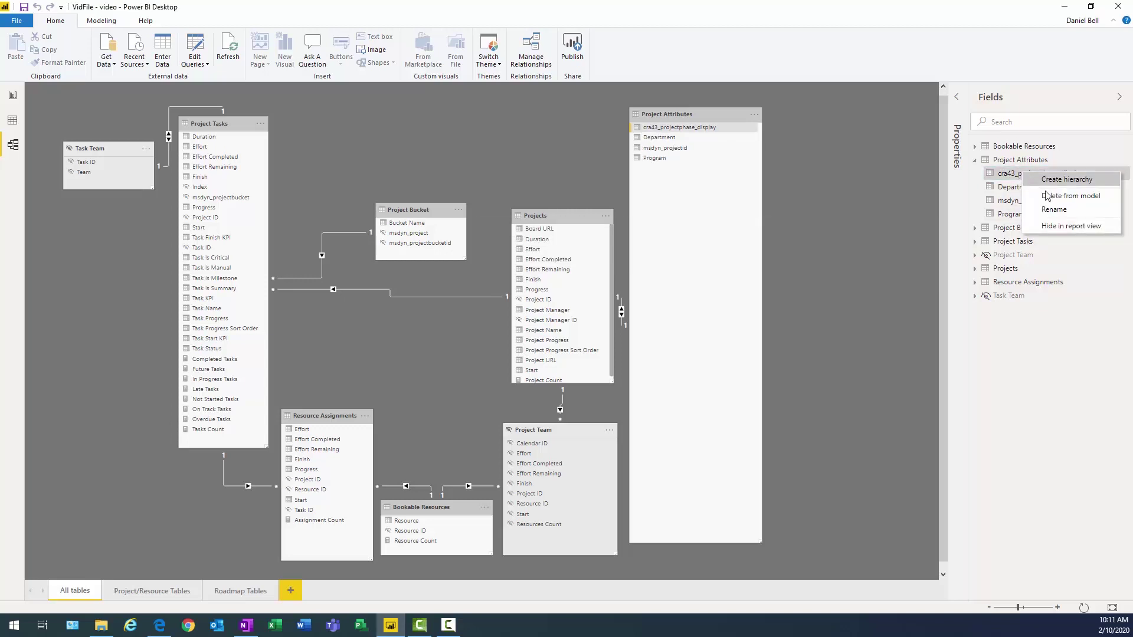
pyautogui.click(1058, 214)
pyautogui.write('Project Pha')
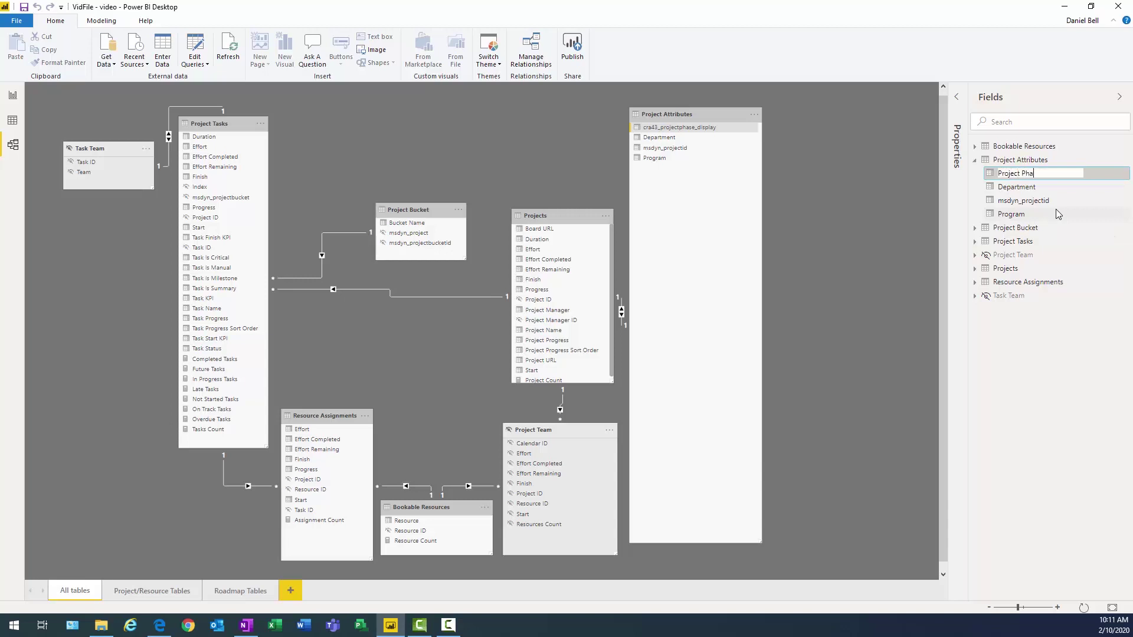
pyautogui.press('Escape')
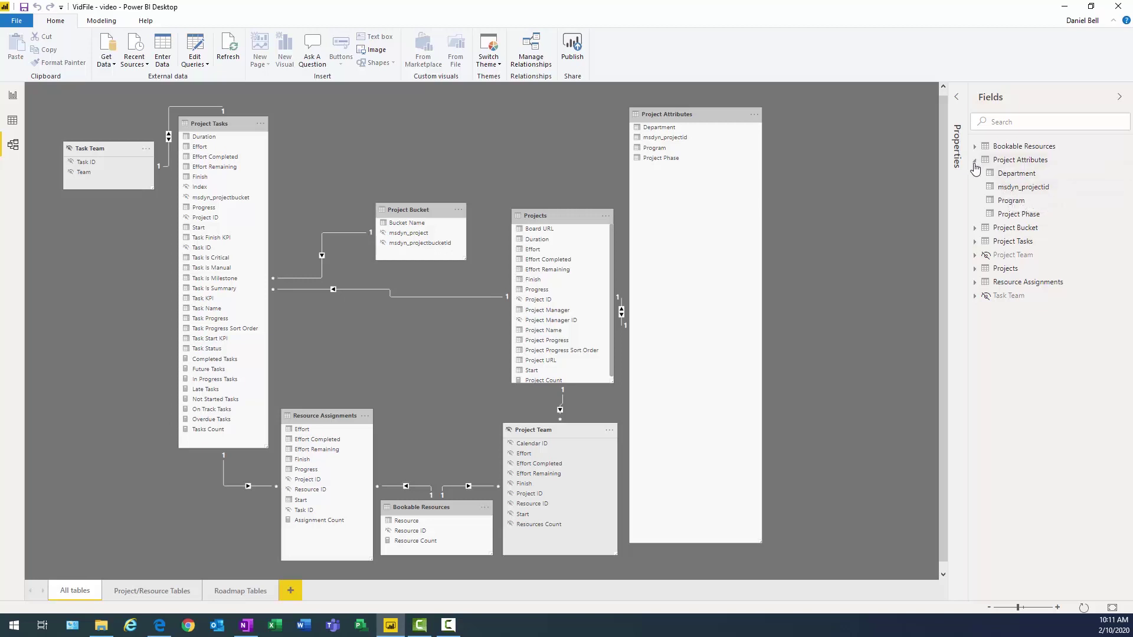
pyautogui.click(974, 160)
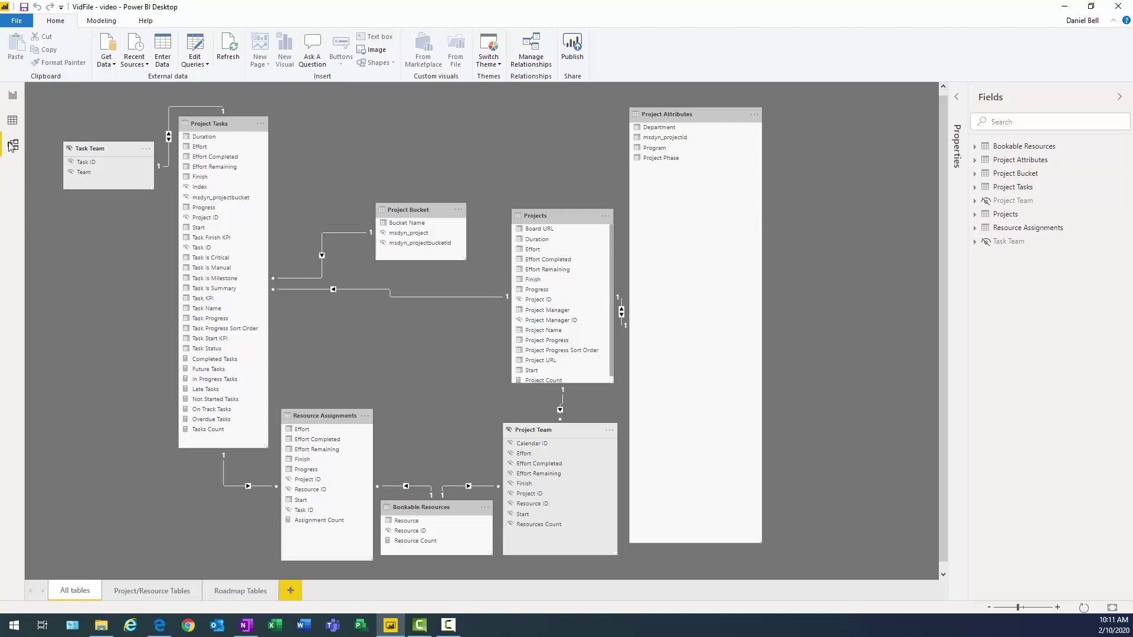
# Duplicate the PORTFOLIO DASHBOARD report page
pyautogui.click(12, 96)
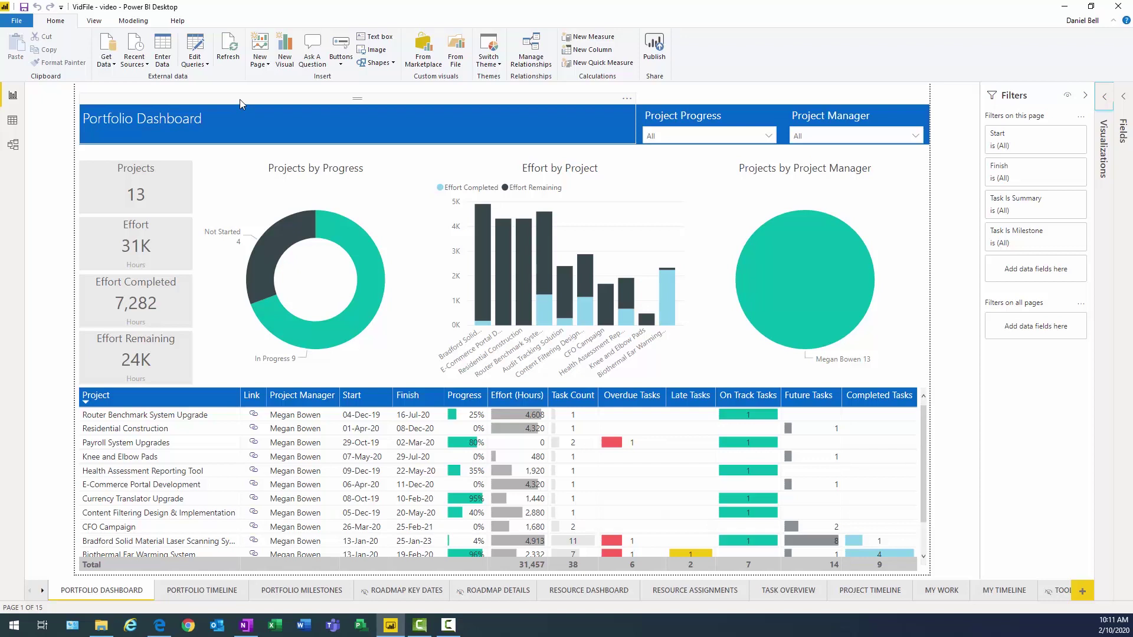
pyautogui.rightClick(105, 596)
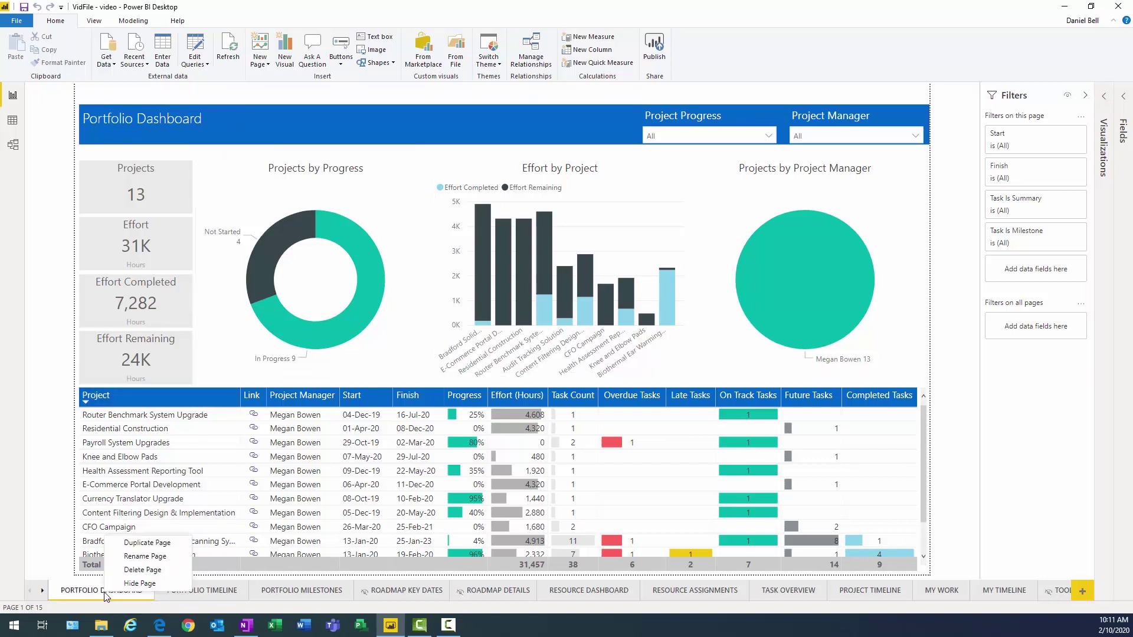
pyautogui.click(147, 542)
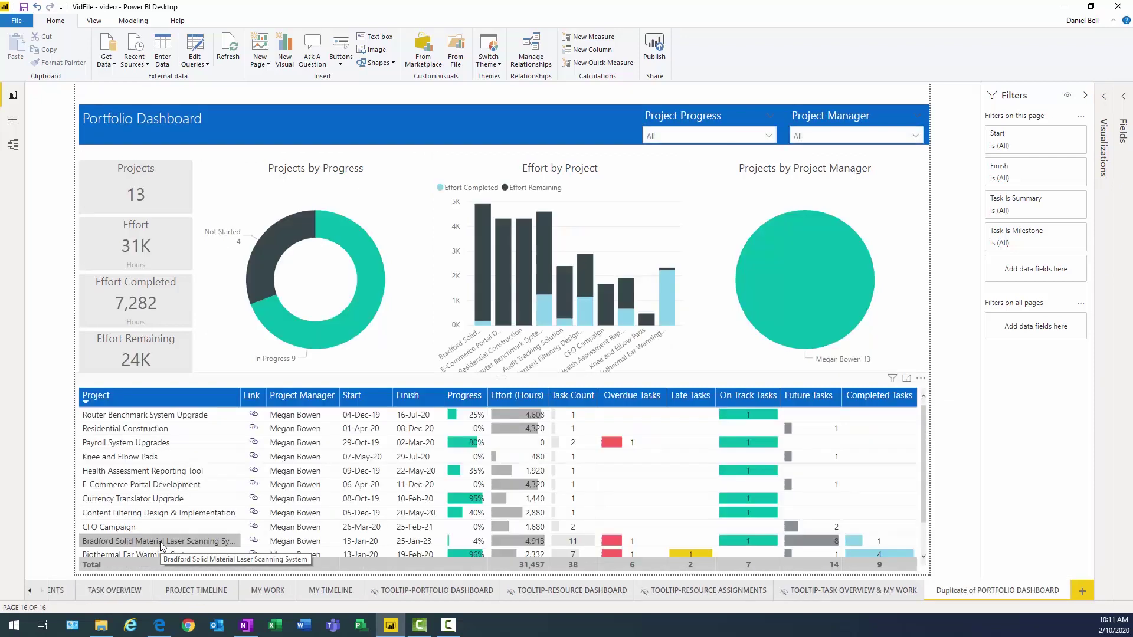
pyautogui.click(30, 591)
pyautogui.click(30, 591)
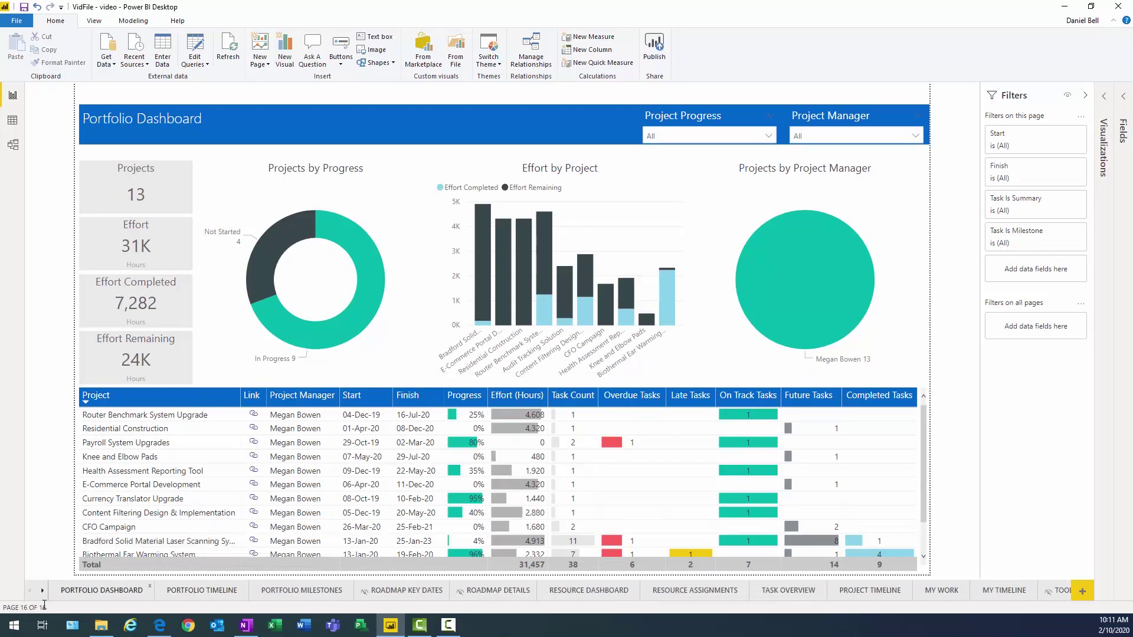
pyautogui.click(42, 591)
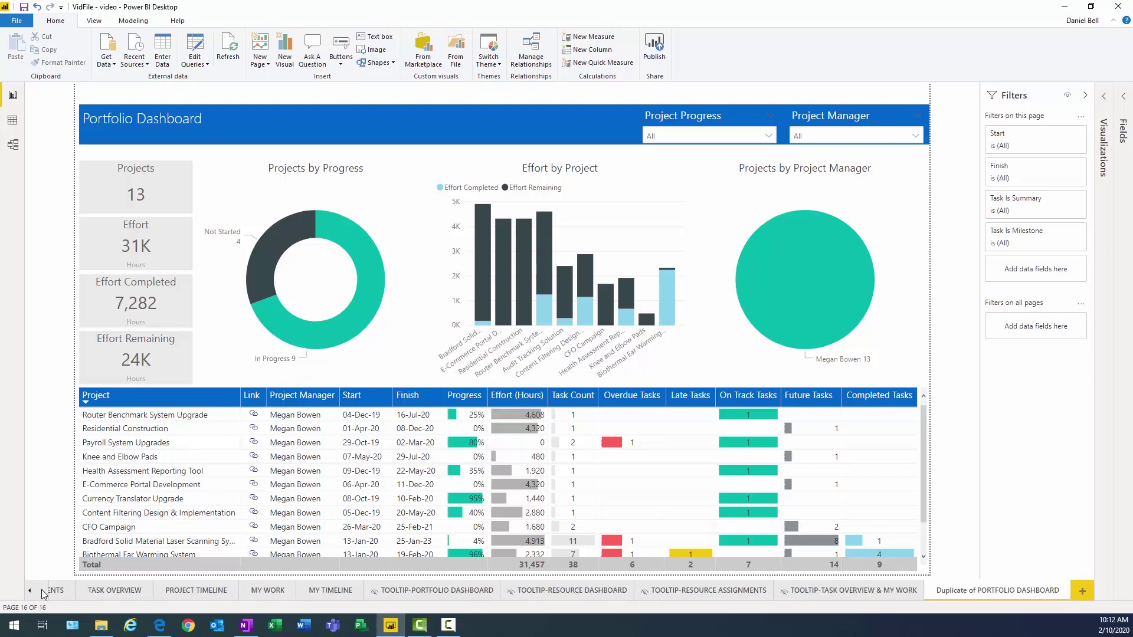
# Rename the copy to drop 'Duplicate of' and add the author's name suffix after 'PORTFOLIO DASHBOARD -'
pyautogui.rightClick(991, 595)
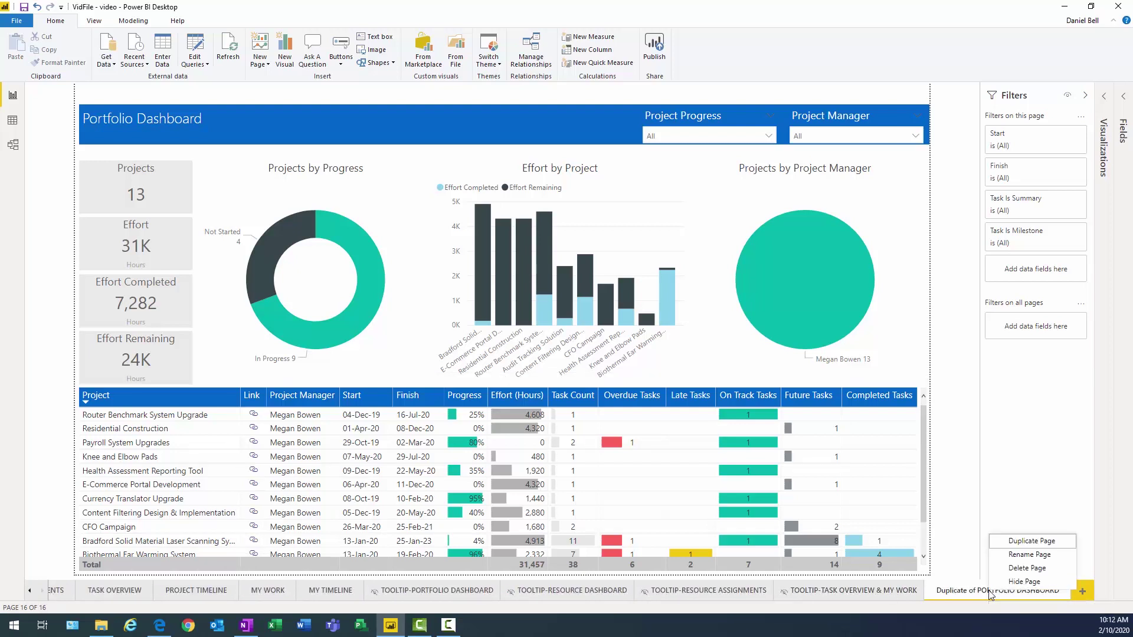
pyautogui.click(1013, 555)
pyautogui.press('Home')
pyautogui.hotkey('ctrl', 'shift', 'Right')
pyautogui.hotkey('ctrl', 'shift', 'Right')
pyautogui.press('Delete')
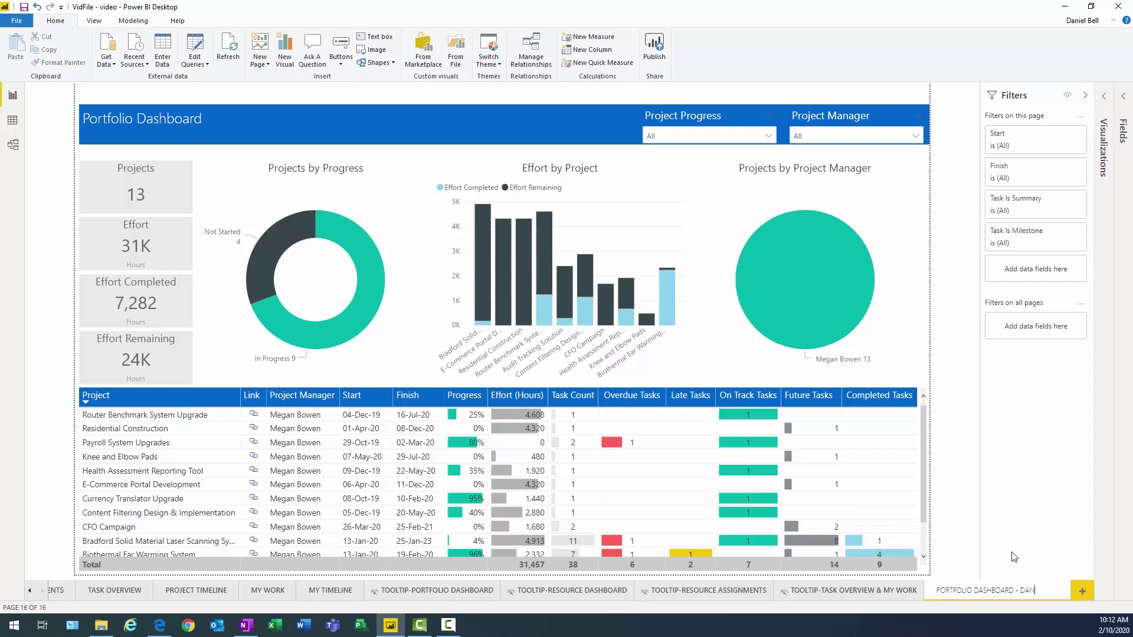
pyautogui.write('- DAN')
pyautogui.press('Return')
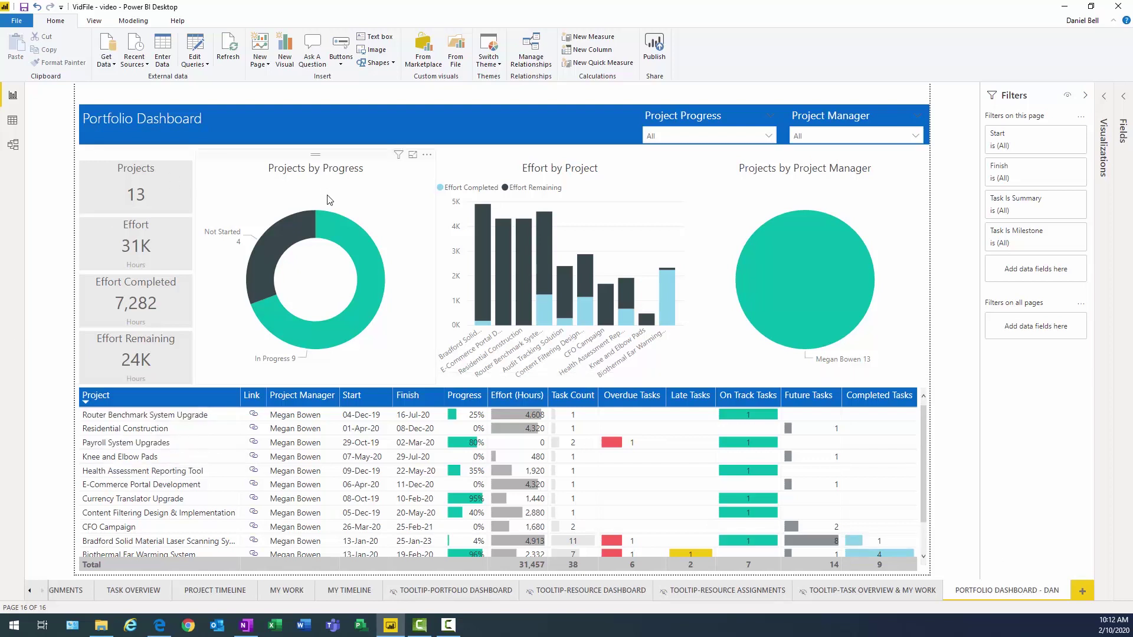
# Regroup the Projects by Project Manager pie chart by Project Attributes' Program instead
pyautogui.click(344, 160)
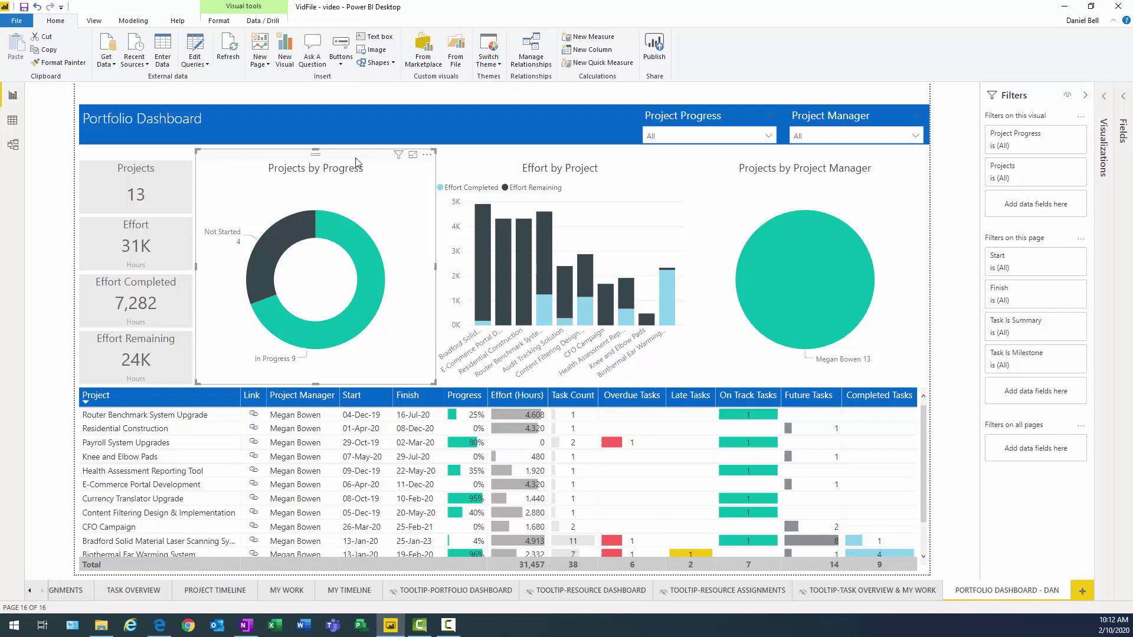
pyautogui.click(520, 163)
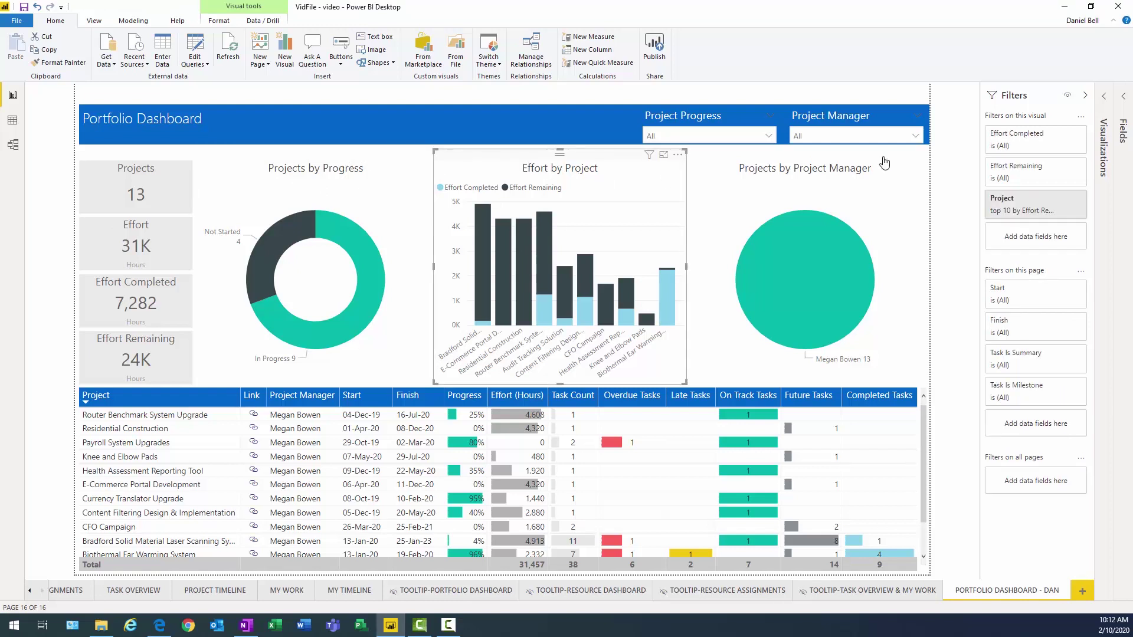
pyautogui.click(761, 163)
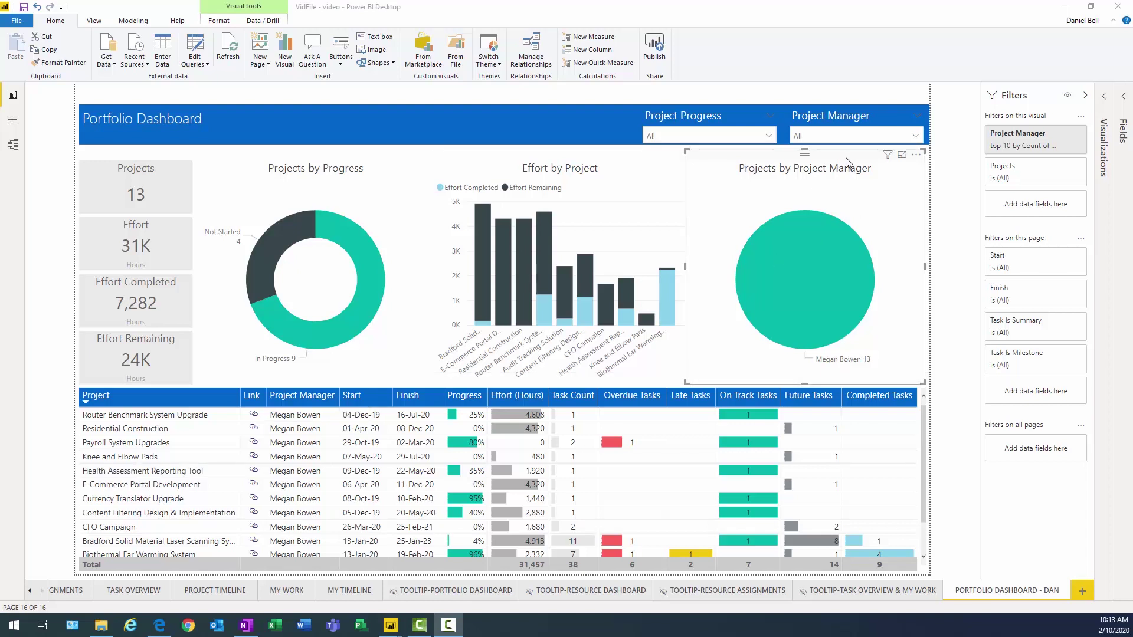
pyautogui.click(1084, 95)
pyautogui.click(1122, 99)
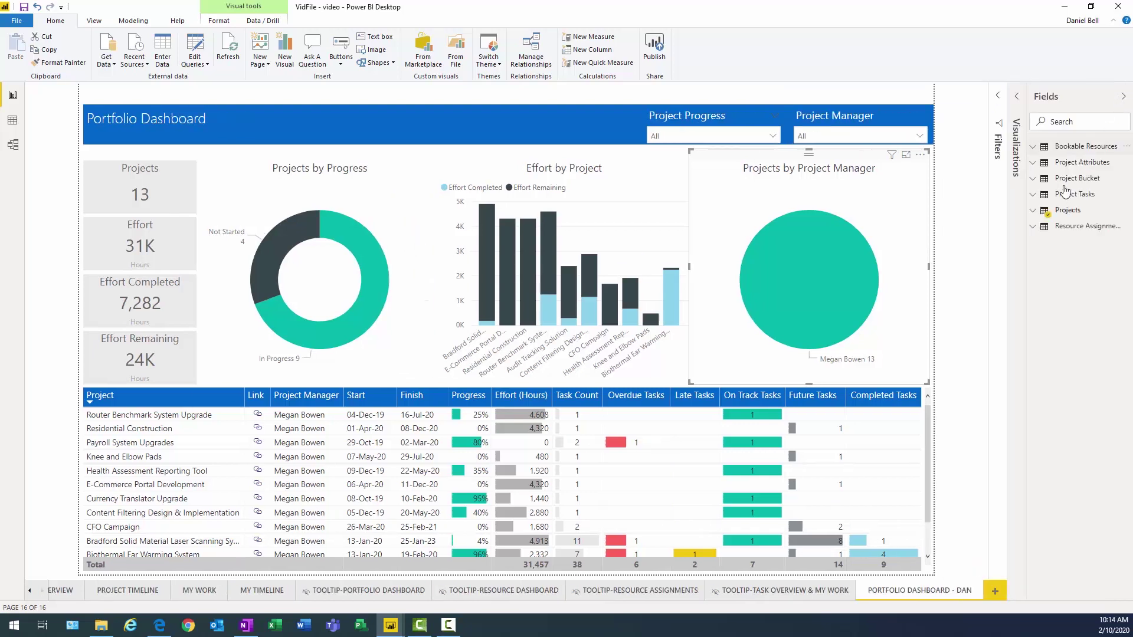
pyautogui.click(1033, 212)
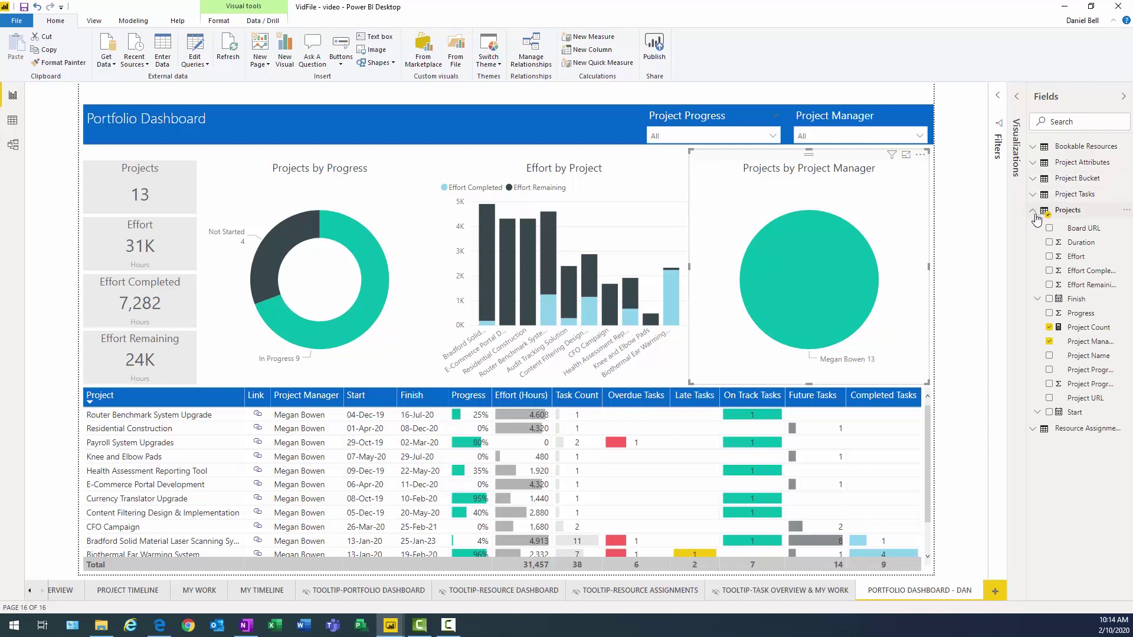
pyautogui.click(1049, 342)
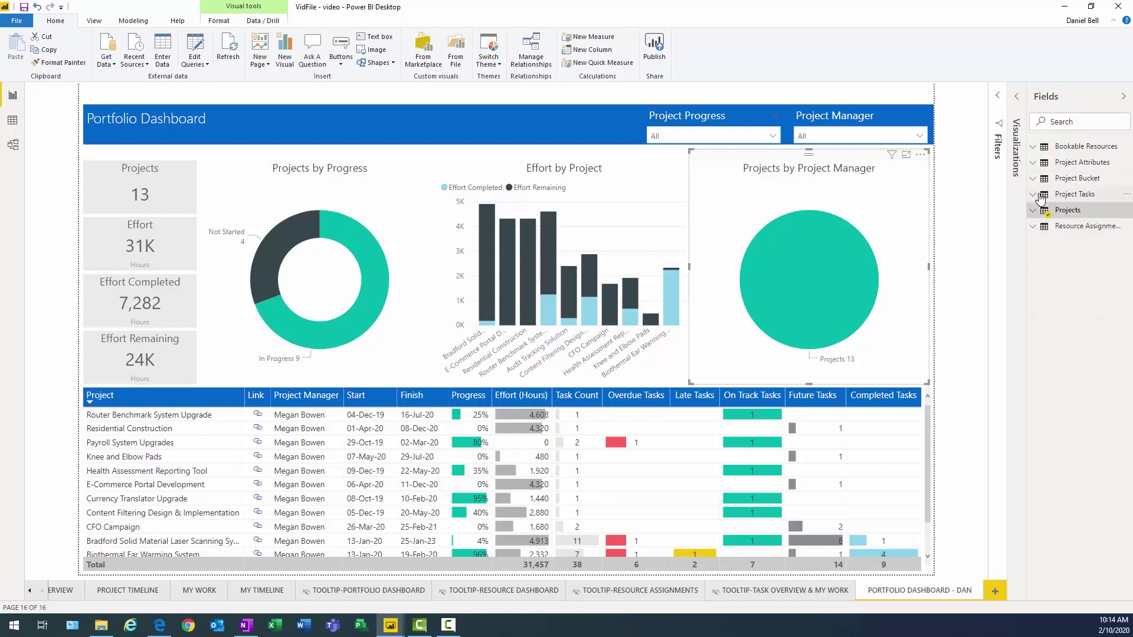
pyautogui.click(1034, 162)
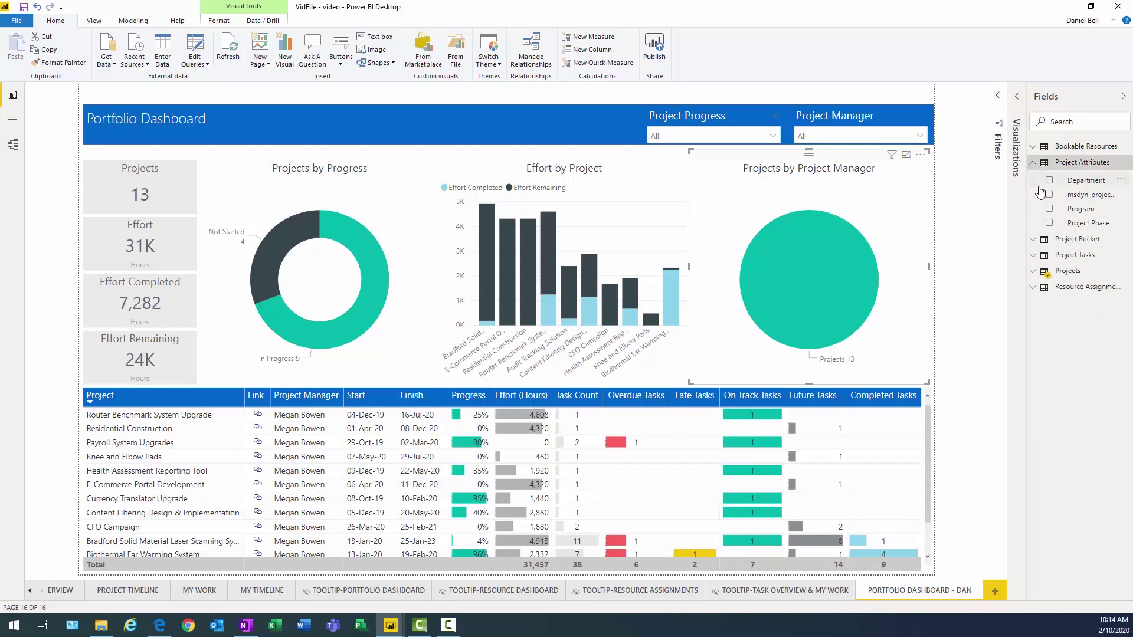
pyautogui.click(1049, 208)
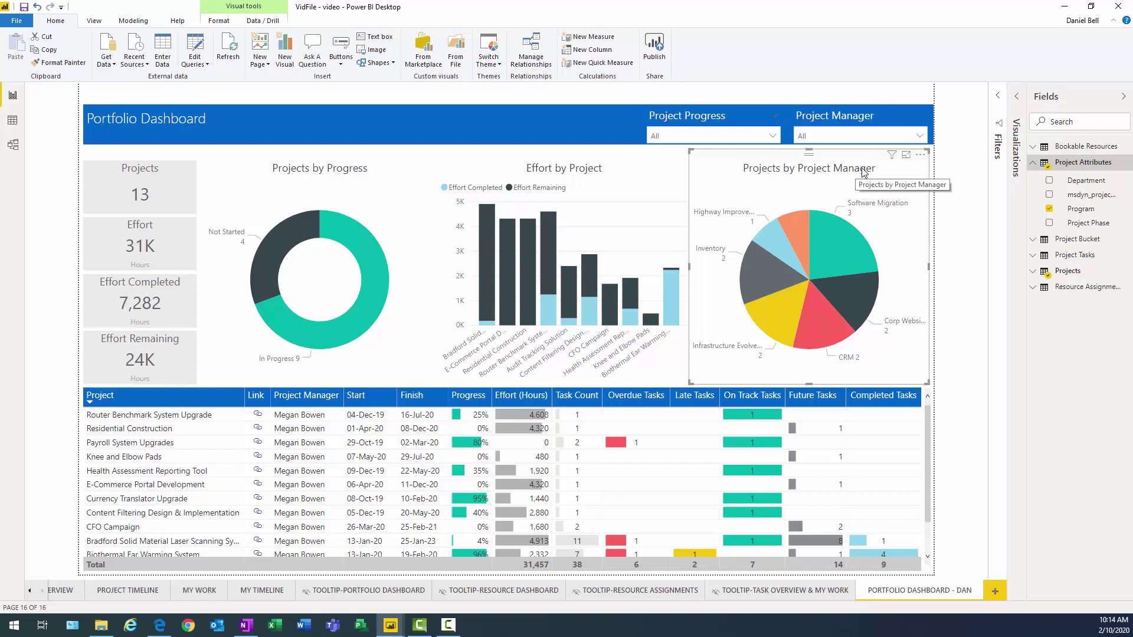
# Retitle the pie chart 'Projects by Program'
pyautogui.click(1016, 98)
pyautogui.click(963, 233)
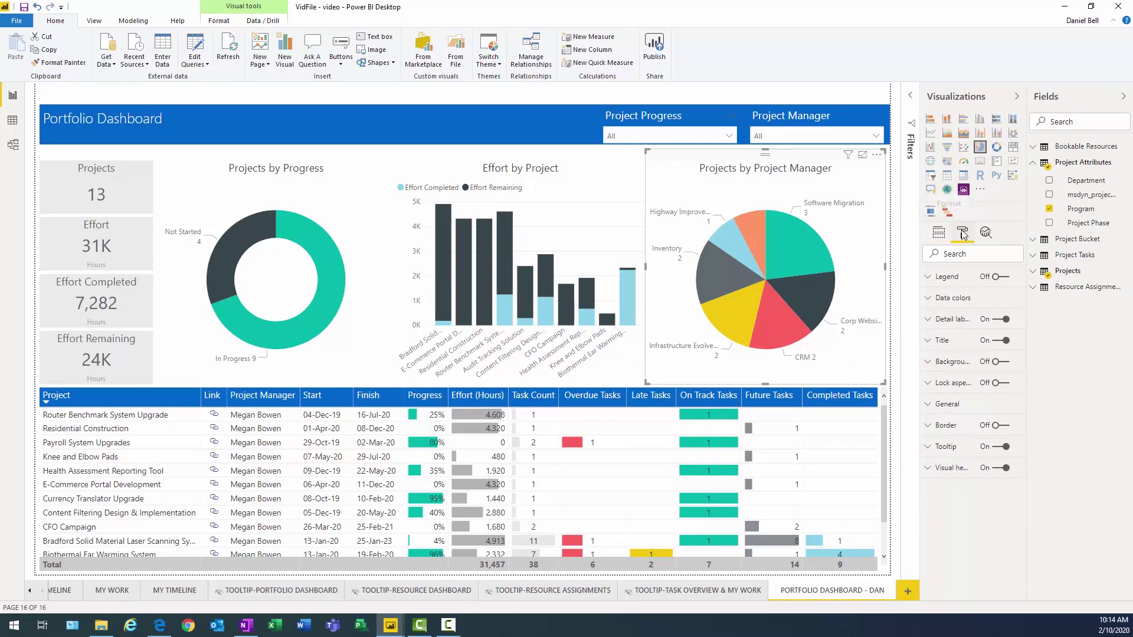
pyautogui.click(933, 341)
pyautogui.moveTo(970, 376); pyautogui.dragTo(1032, 365)
pyautogui.write('Program')
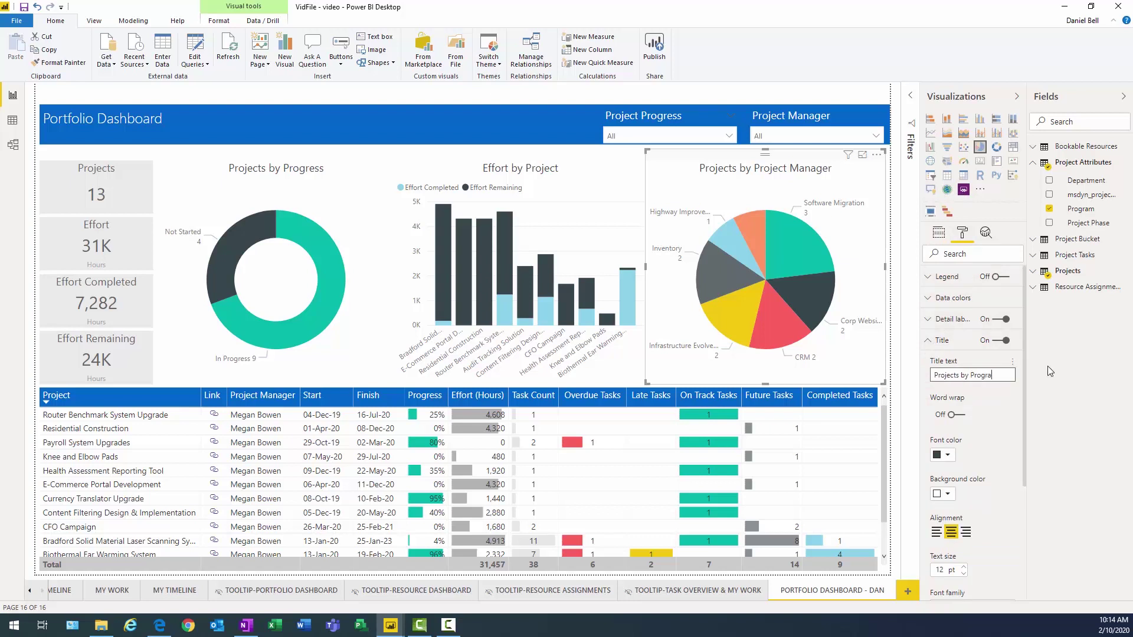
pyautogui.click(1016, 98)
# Replace Project Name with Project Attributes' Department on the Effort by Project chart
pyautogui.click(614, 157)
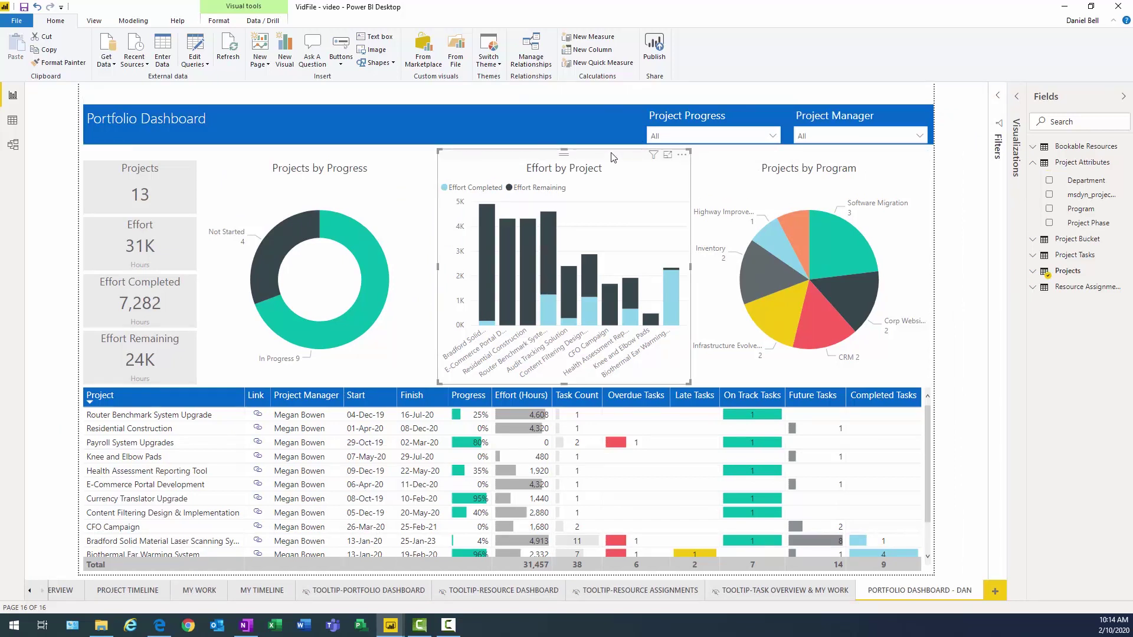
pyautogui.click(1034, 274)
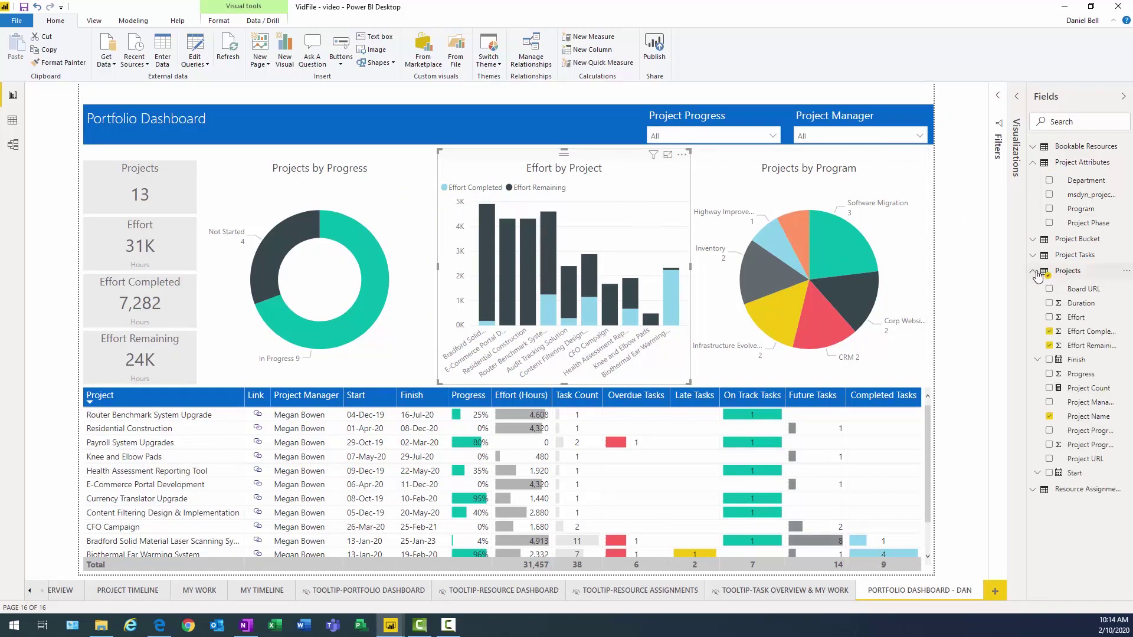
pyautogui.click(1049, 416)
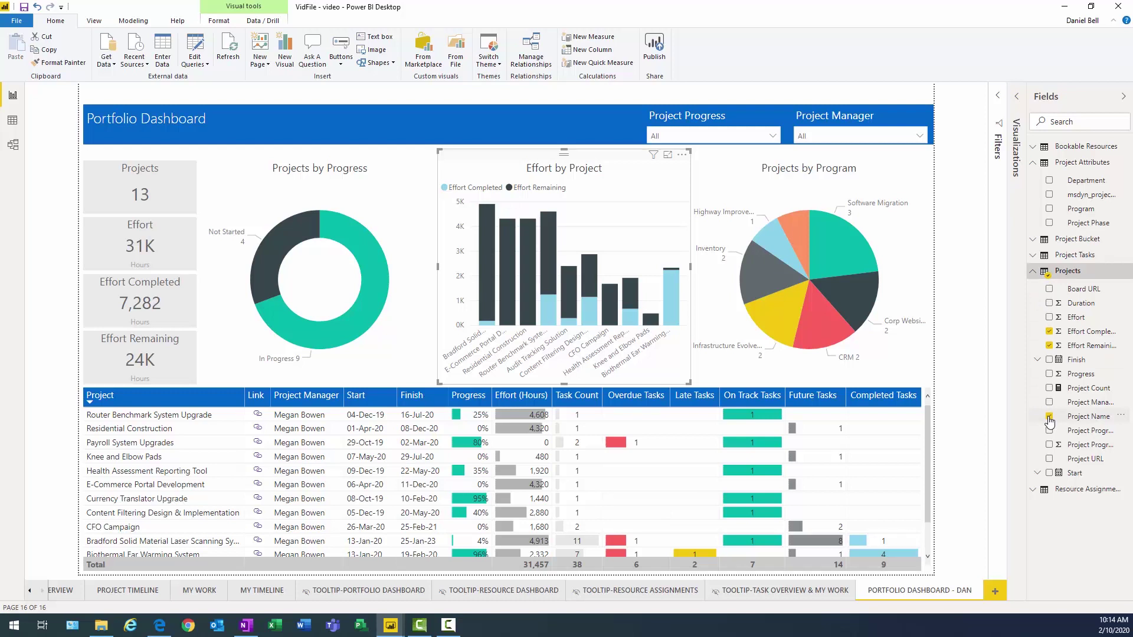
pyautogui.click(1049, 417)
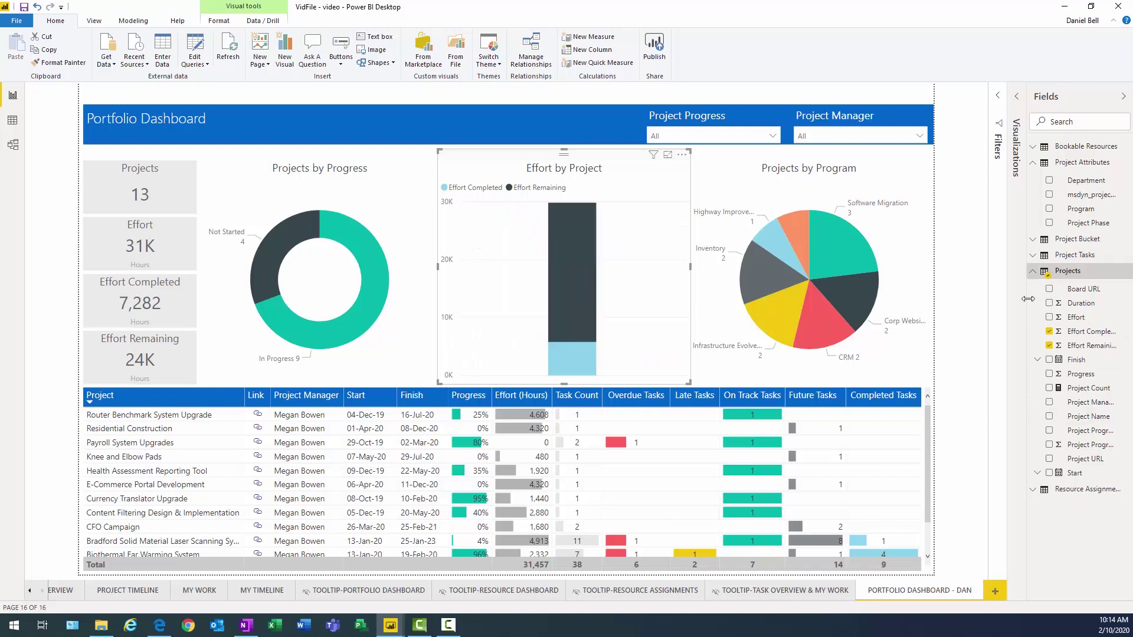
pyautogui.click(1033, 270)
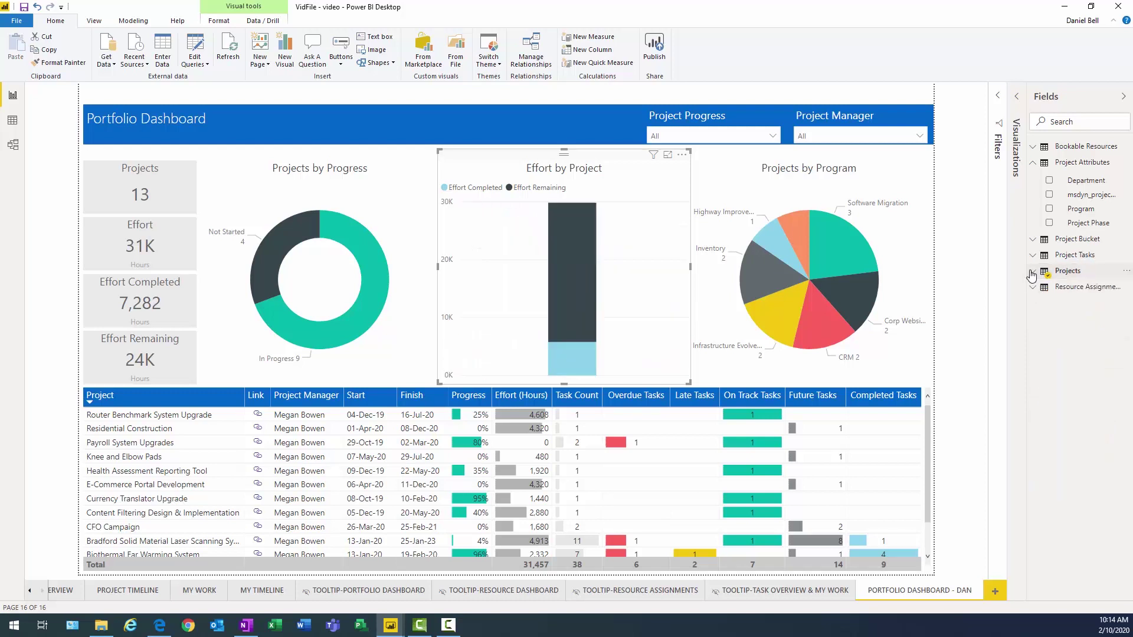
pyautogui.click(1049, 181)
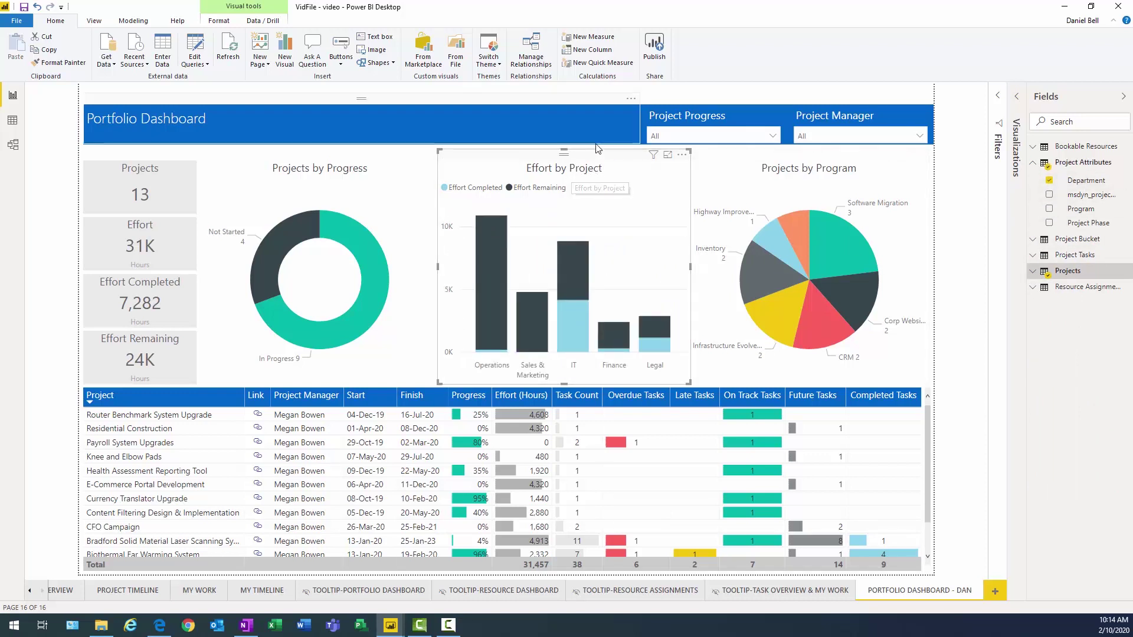
# Retitle the effort chart 'Effort by Department'
pyautogui.click(1016, 99)
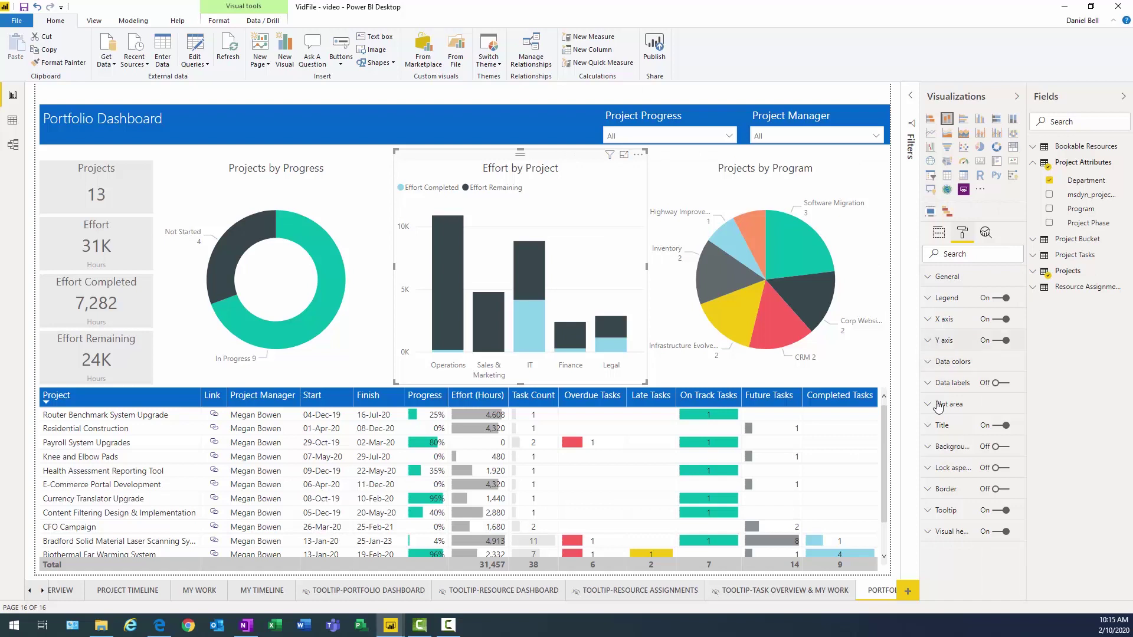
pyautogui.click(938, 426)
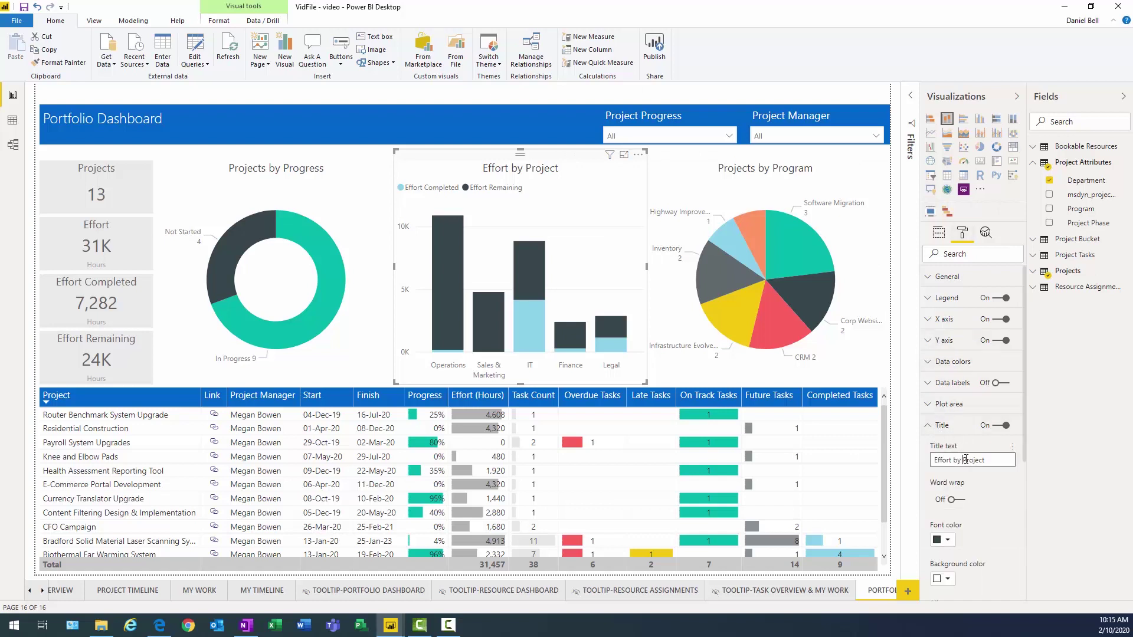
pyautogui.moveTo(960, 460); pyautogui.dragTo(1041, 461)
pyautogui.write('Departmen')
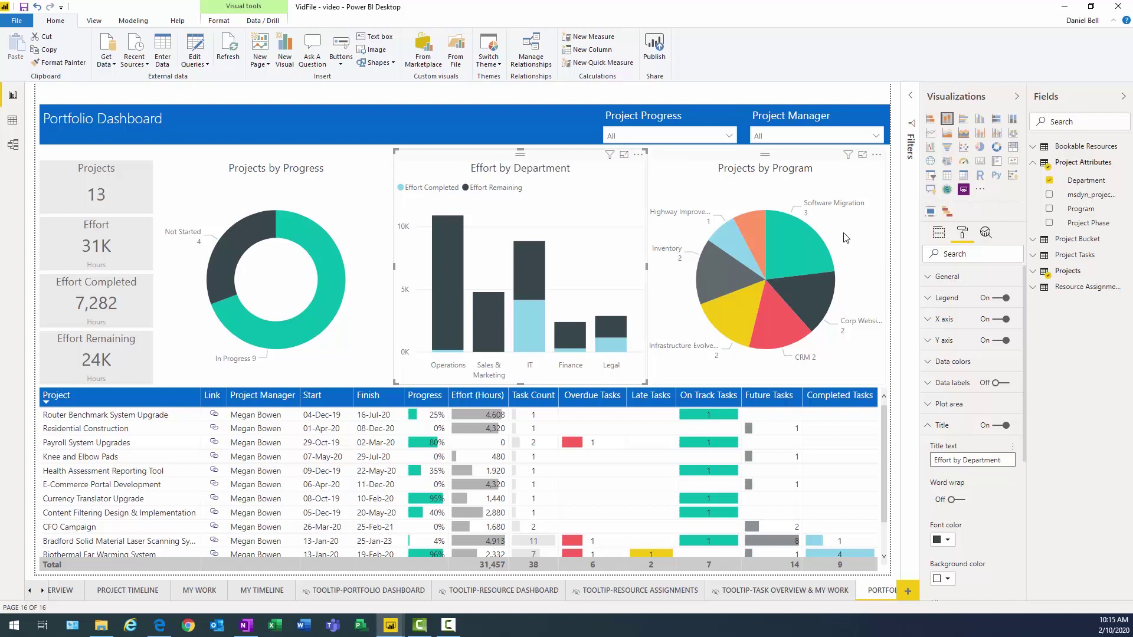
pyautogui.click(1017, 100)
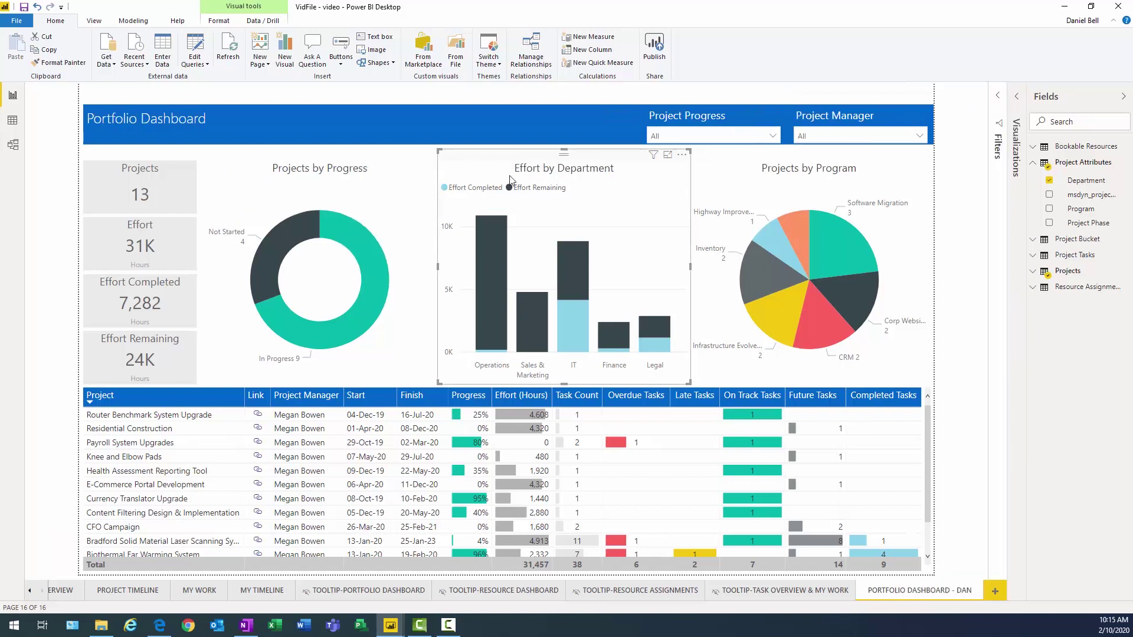
pyautogui.click(381, 162)
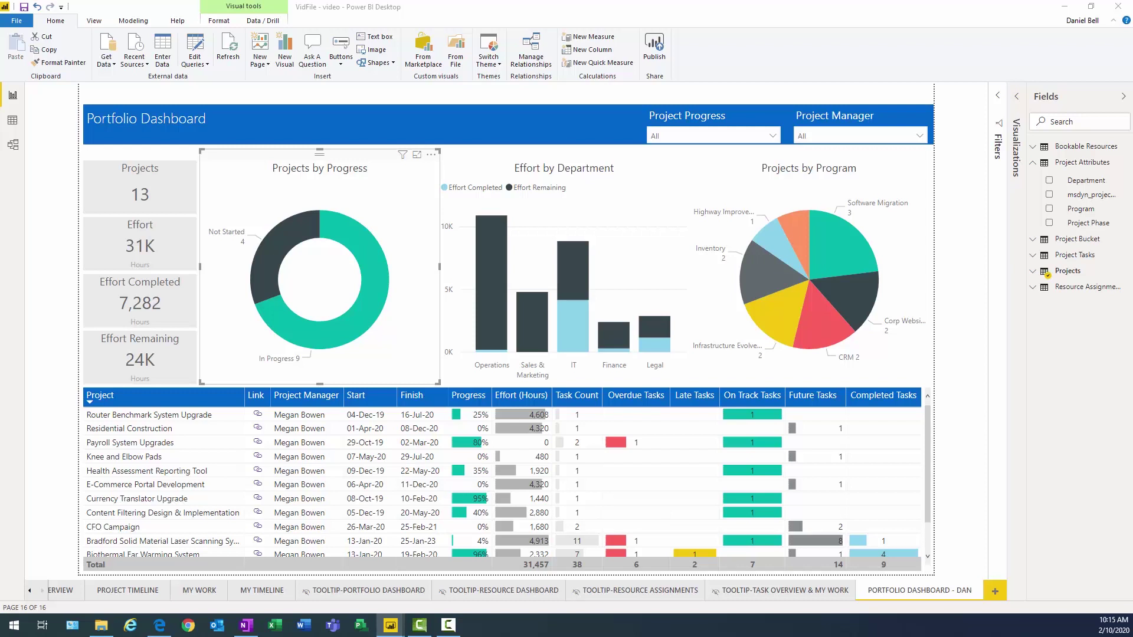
# Create the measure Project Count Attribute = COUNTA([msdyn_projectid]) in the Project Attributes table
pyautogui.rightClick(1076, 165)
pyautogui.click(1074, 178)
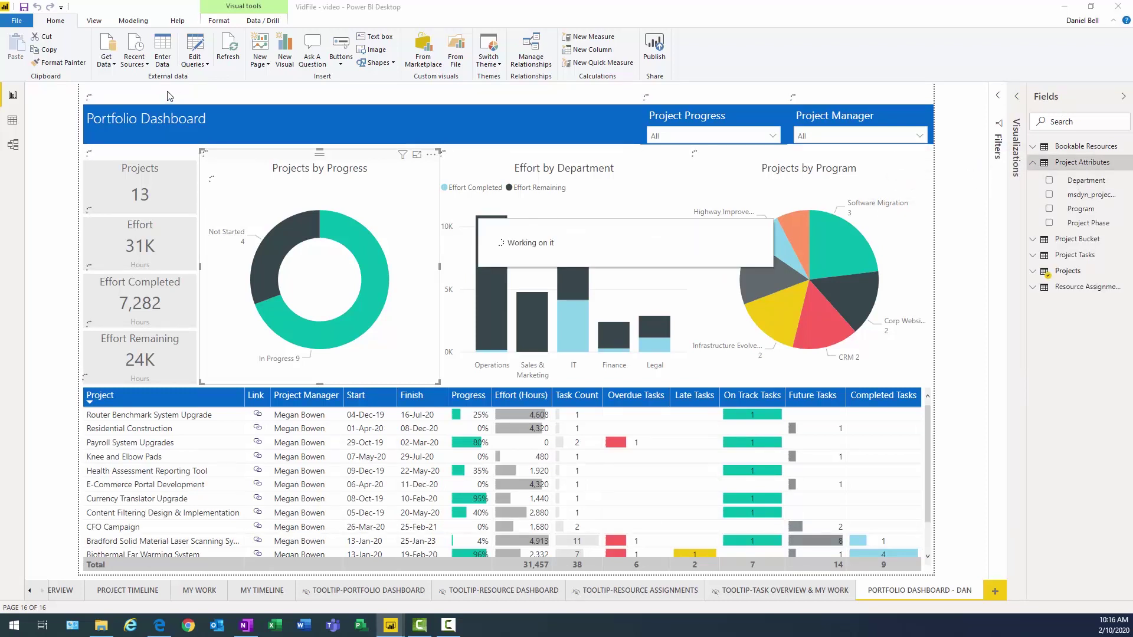
pyautogui.write('Project Count Attribute =')
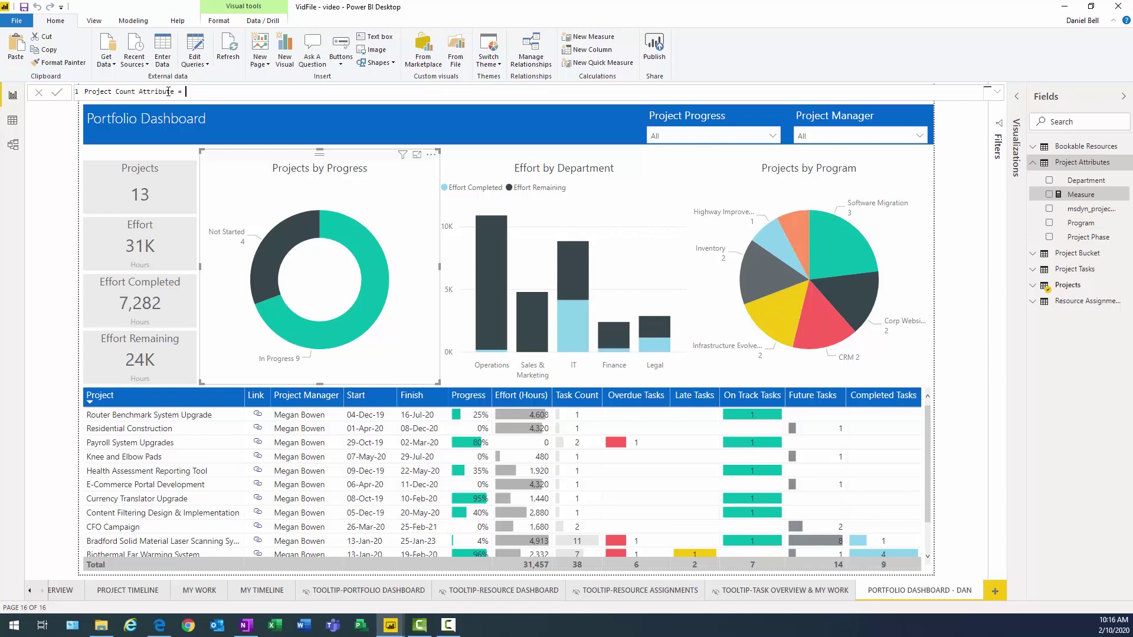
pyautogui.write('COUNTA')
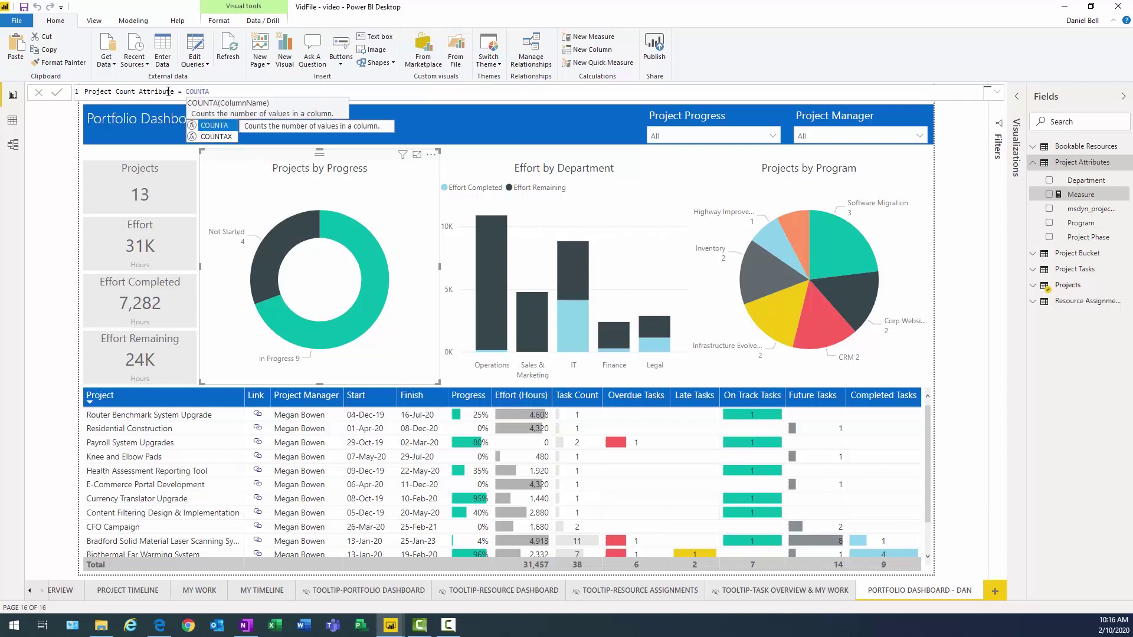
pyautogui.write('([')
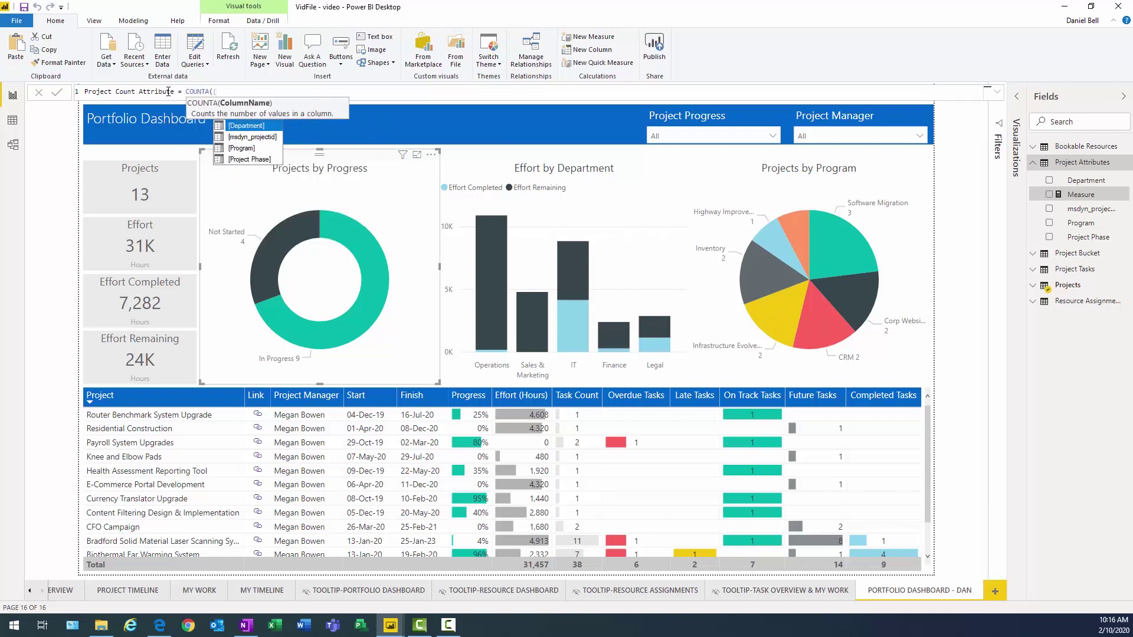
pyautogui.write('Proejct')
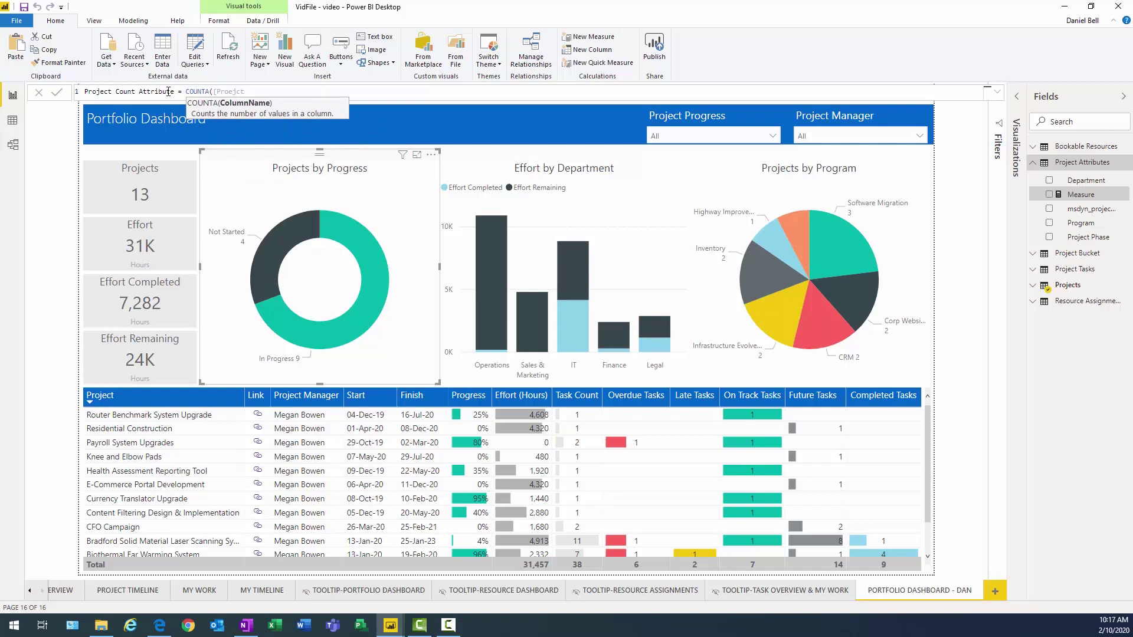
pyautogui.press('BackSpace')
pyautogui.press('BackSpace')
pyautogui.press('BackSpace')
pyautogui.press('BackSpace')
pyautogui.press('BackSpace')
pyautogui.press('BackSpace')
pyautogui.press('BackSpace')
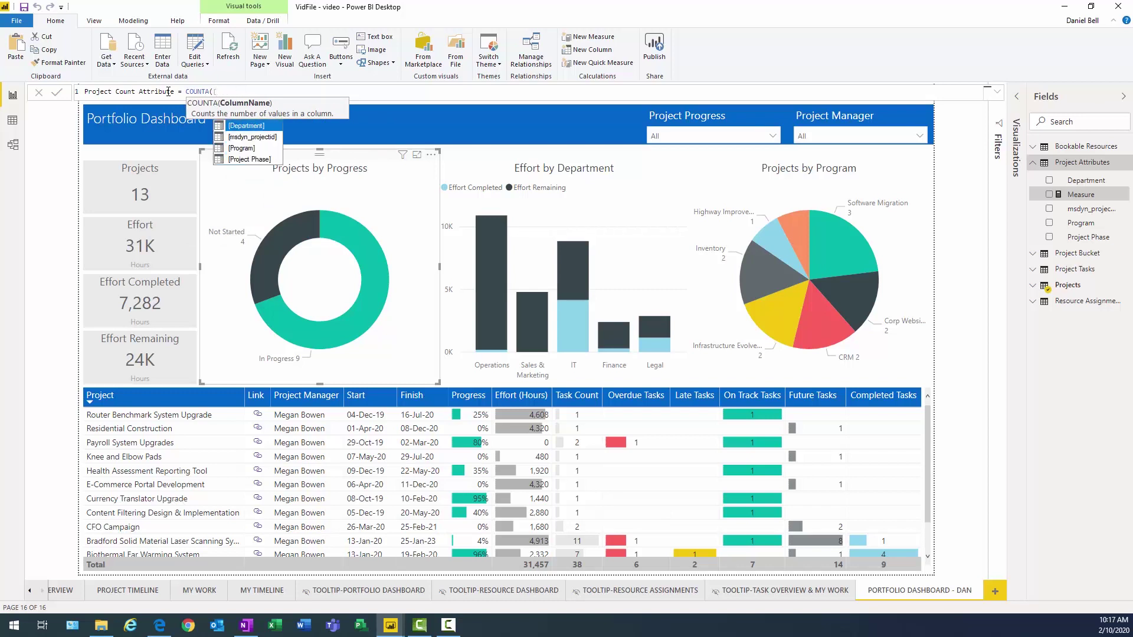
pyautogui.click(263, 141)
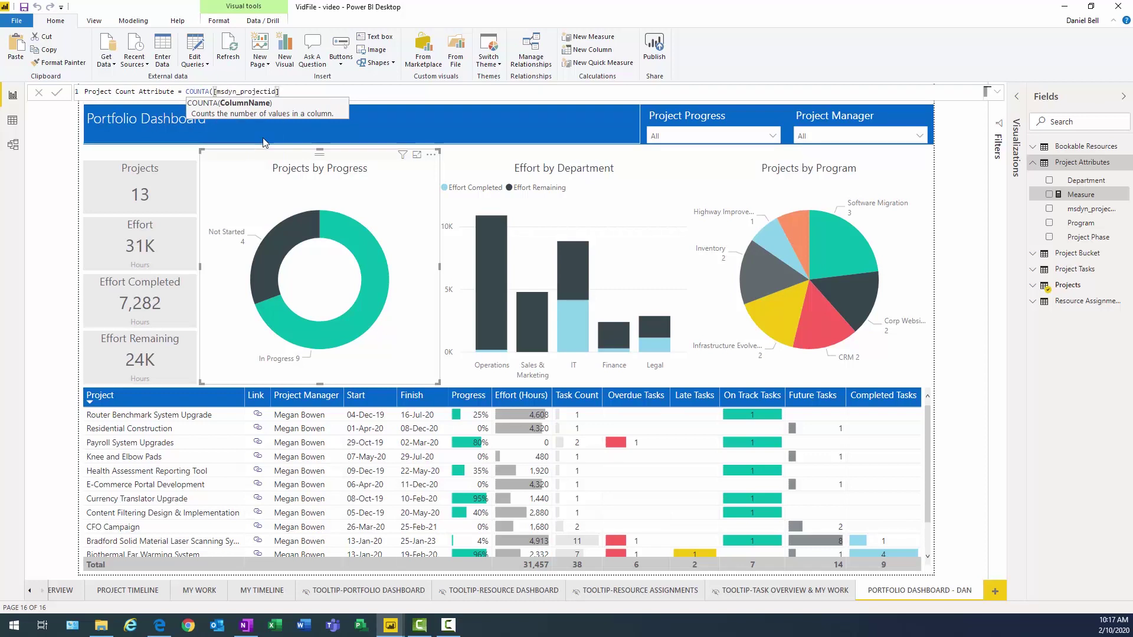
pyautogui.write(')')
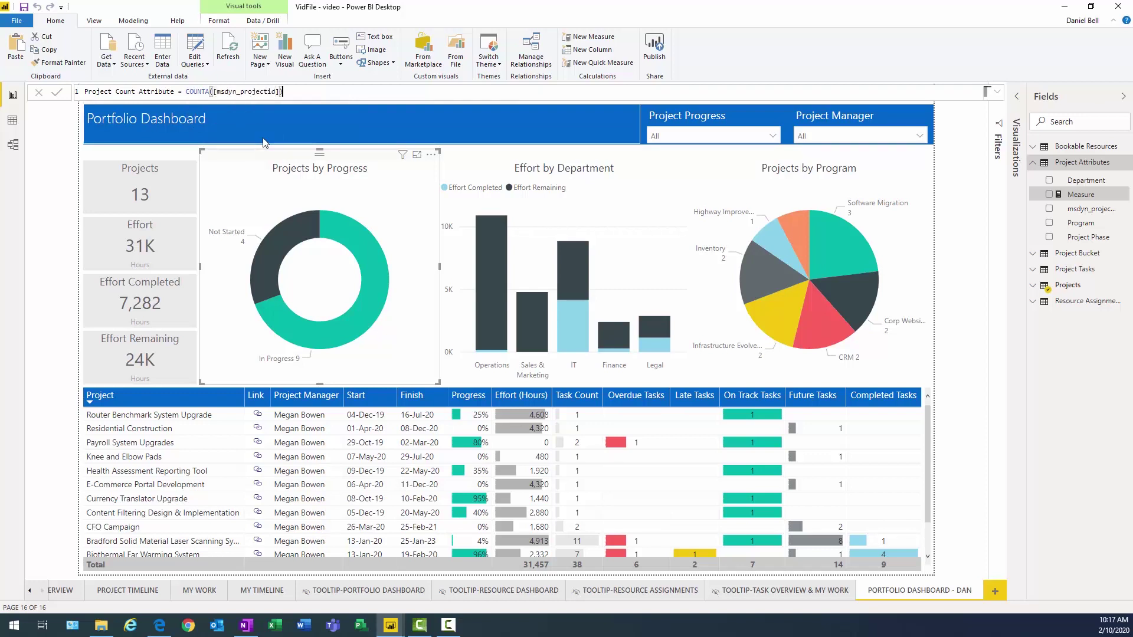
pyautogui.press('Return')
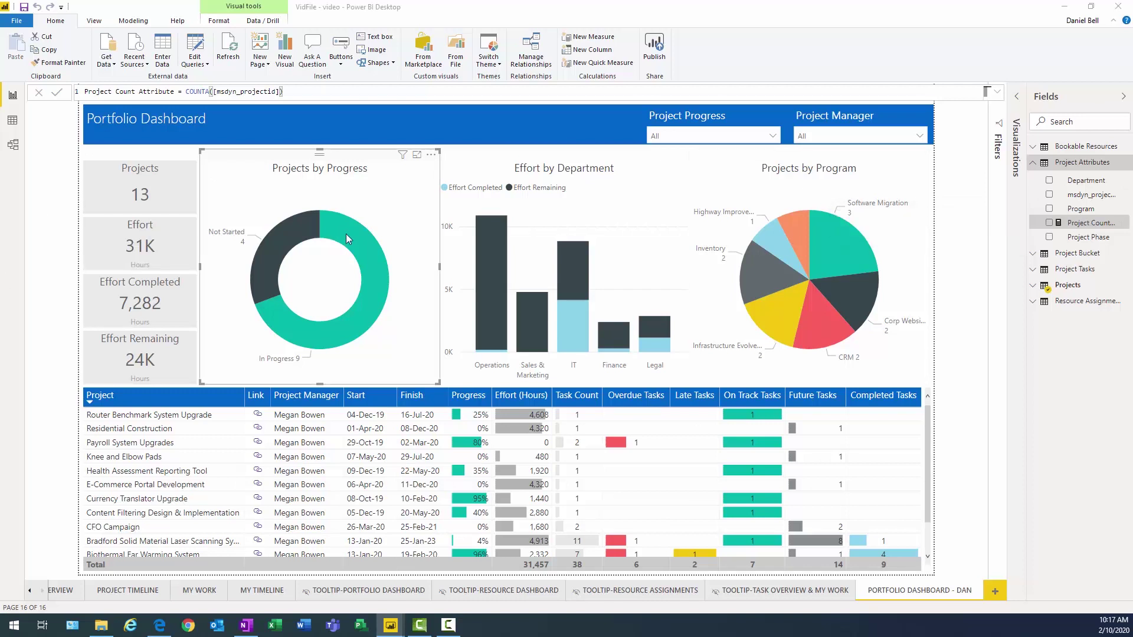
# Regroup the donut chart by Project Phase instead of Project Progress, dropping Project Count
pyautogui.click(376, 160)
pyautogui.click(1033, 287)
pyautogui.click(1049, 402)
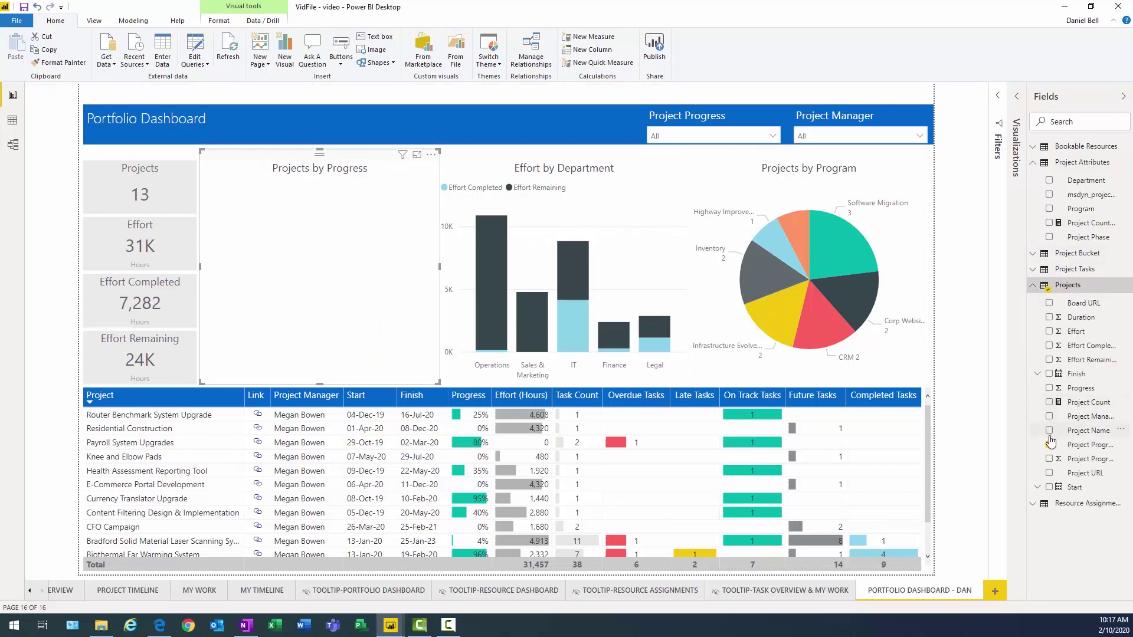
pyautogui.click(1049, 445)
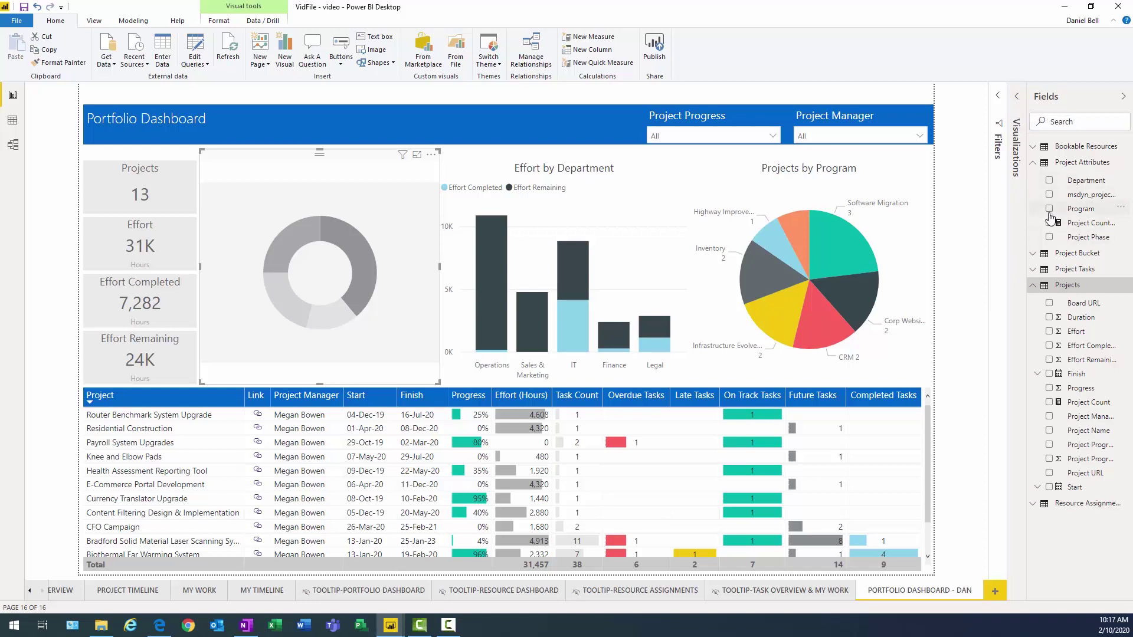
pyautogui.click(1048, 237)
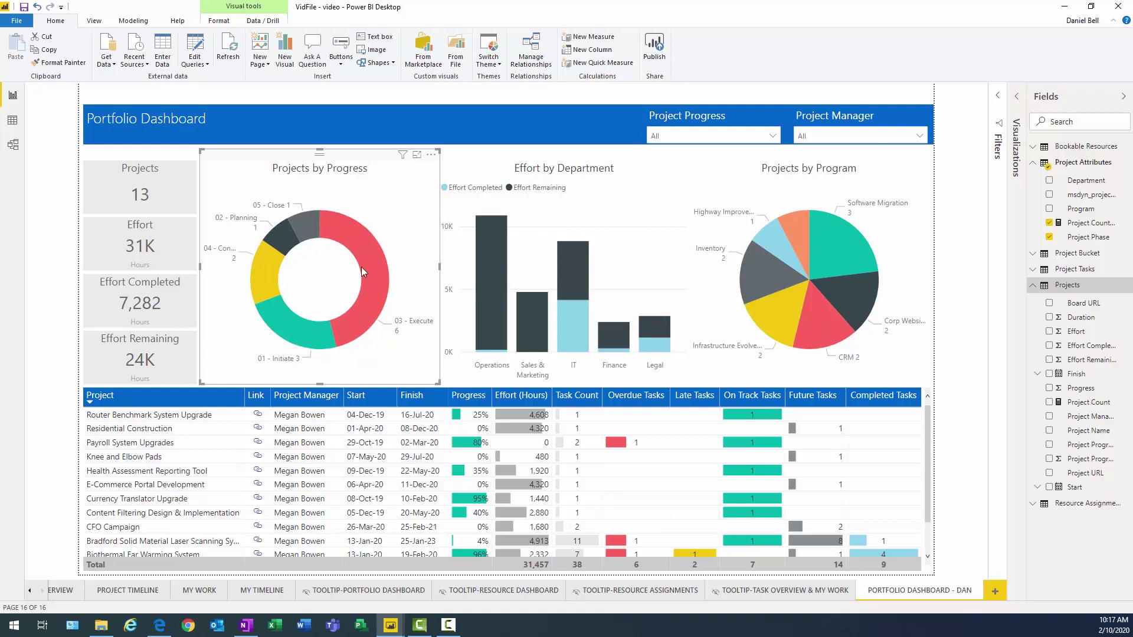
# Change the donut chart title from Projects by Progress to Projects by Phase
pyautogui.click(1015, 101)
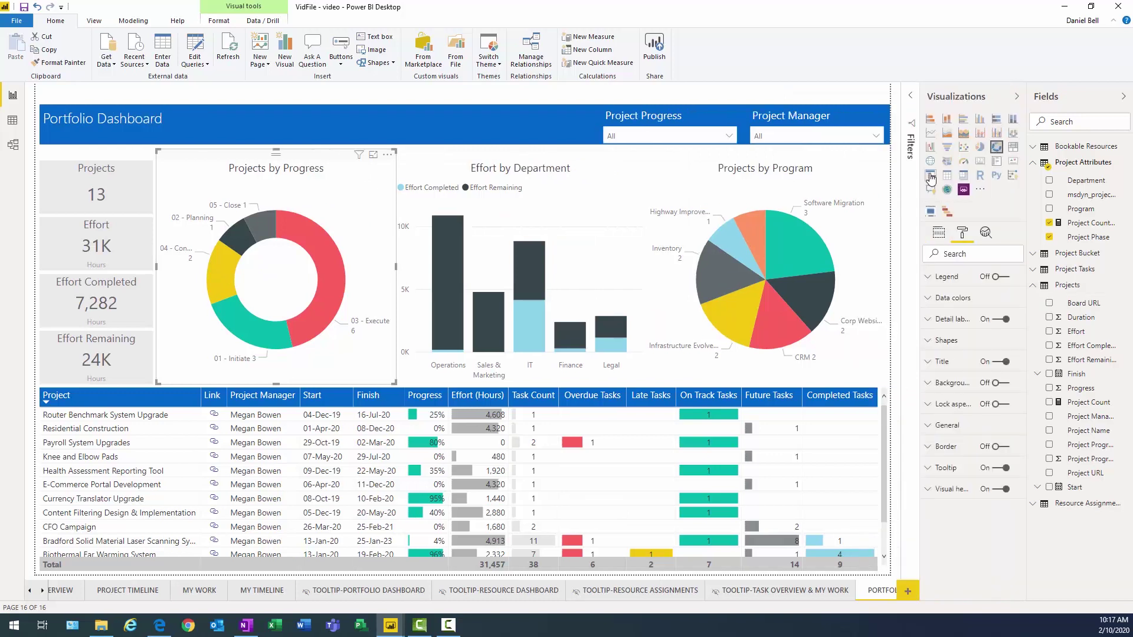
pyautogui.click(939, 362)
pyautogui.doubleClick(984, 397)
pyautogui.write('Projects by Phase')
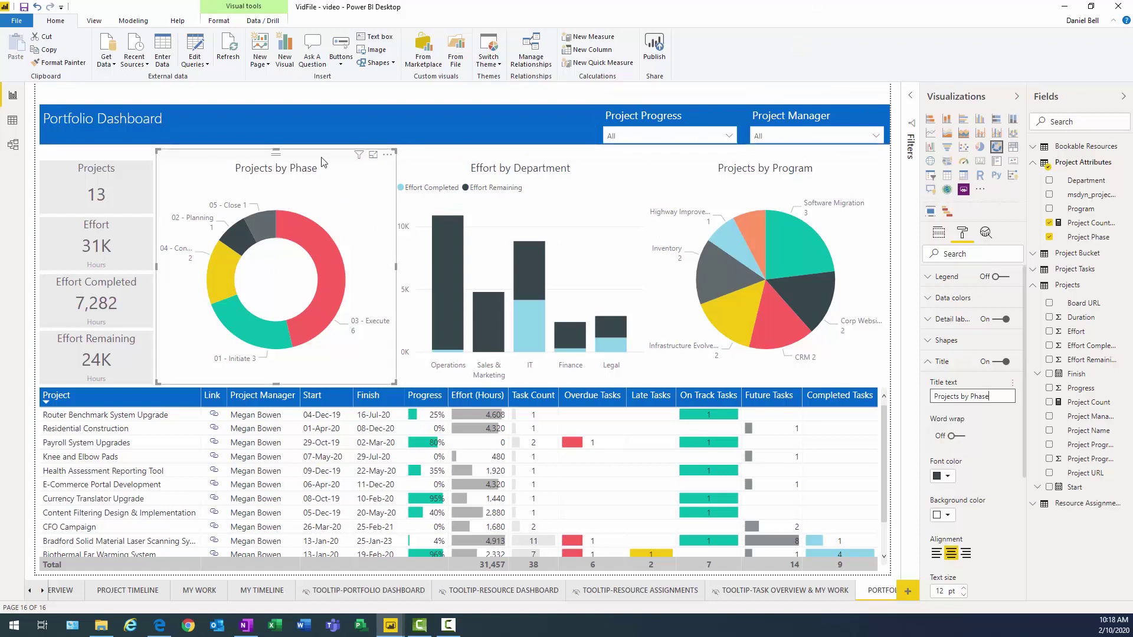
# Switch the Project Manager slicer's field to Program
pyautogui.click(532, 159)
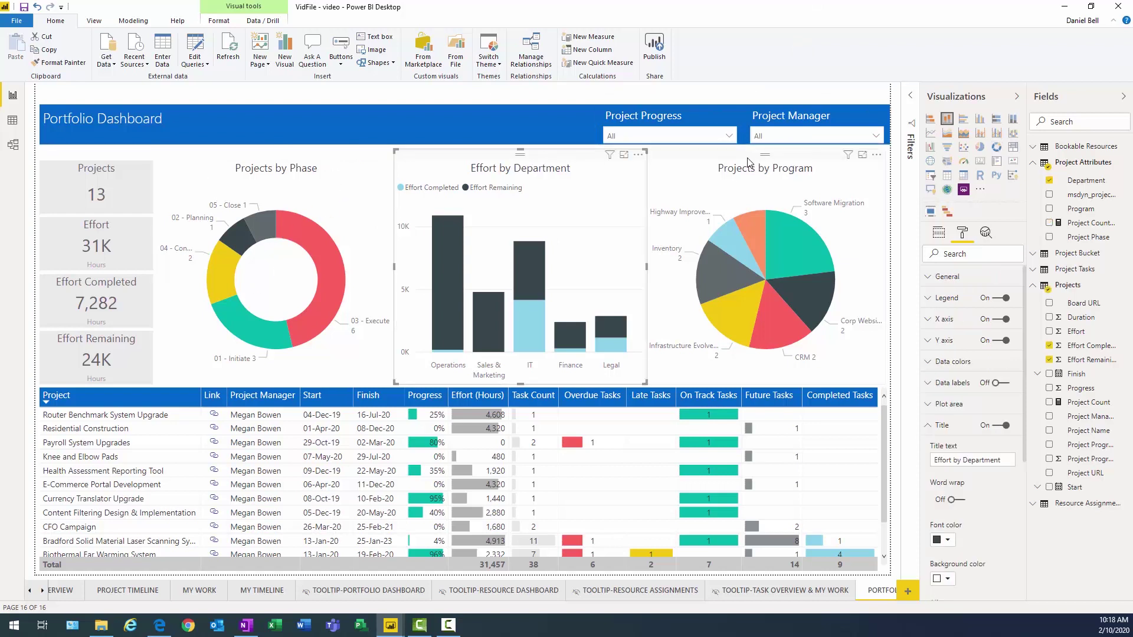
pyautogui.click(786, 149)
pyautogui.click(813, 136)
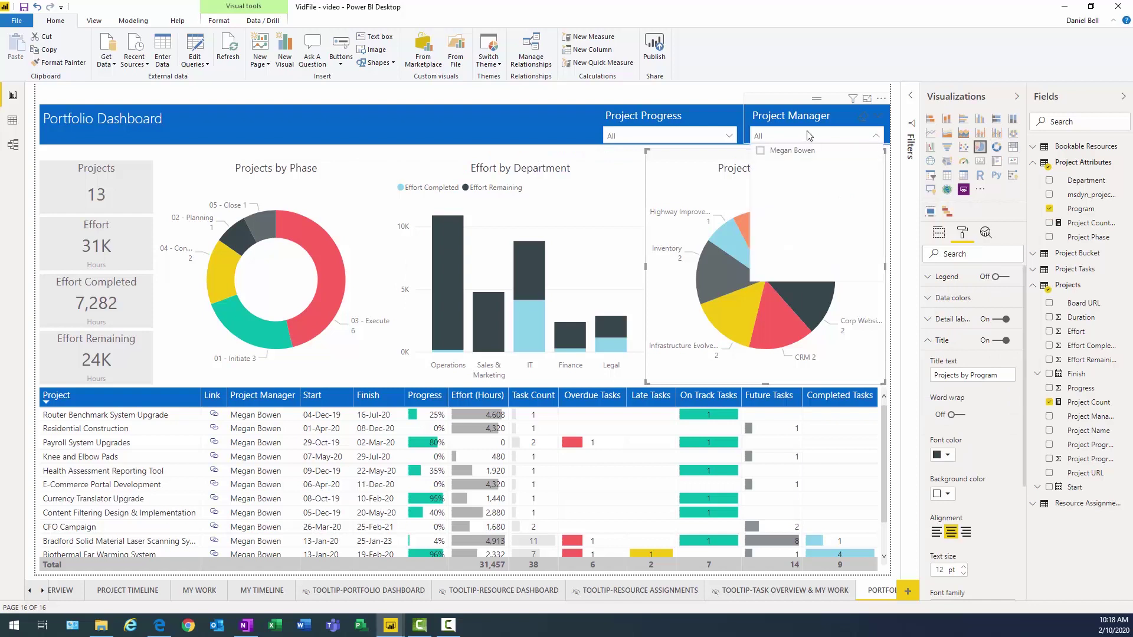
pyautogui.click(798, 112)
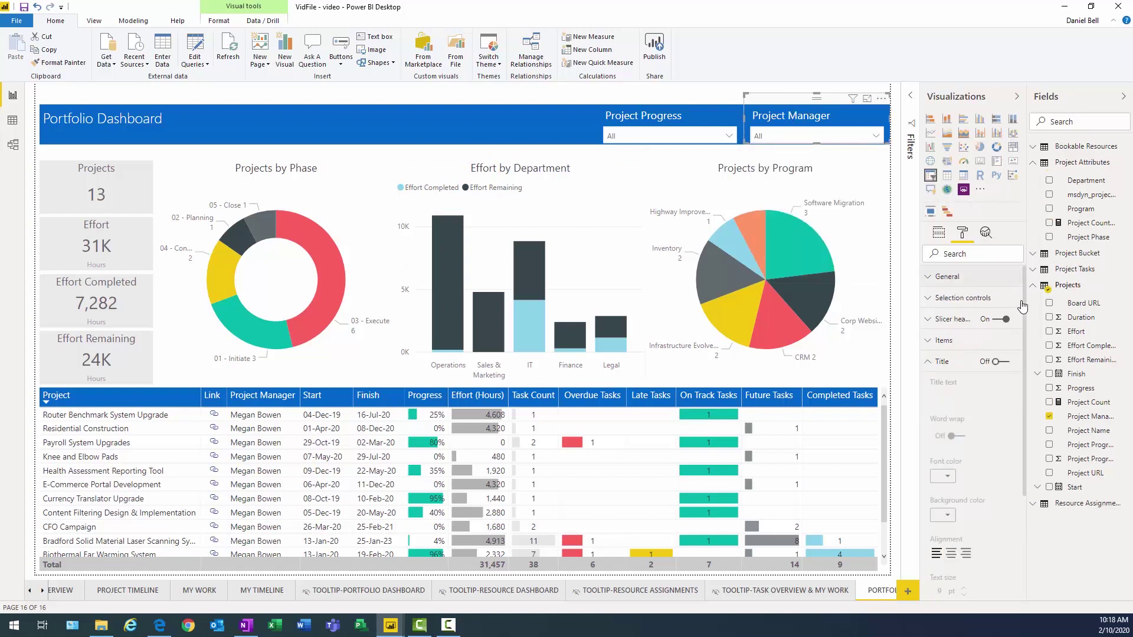
pyautogui.click(1050, 417)
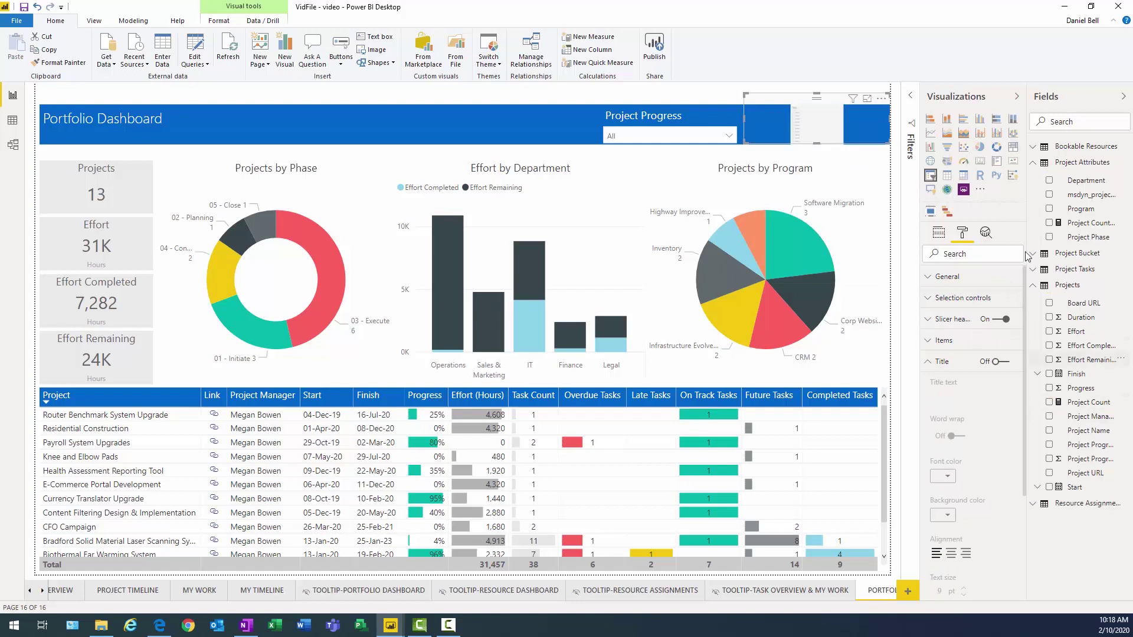
pyautogui.click(1050, 210)
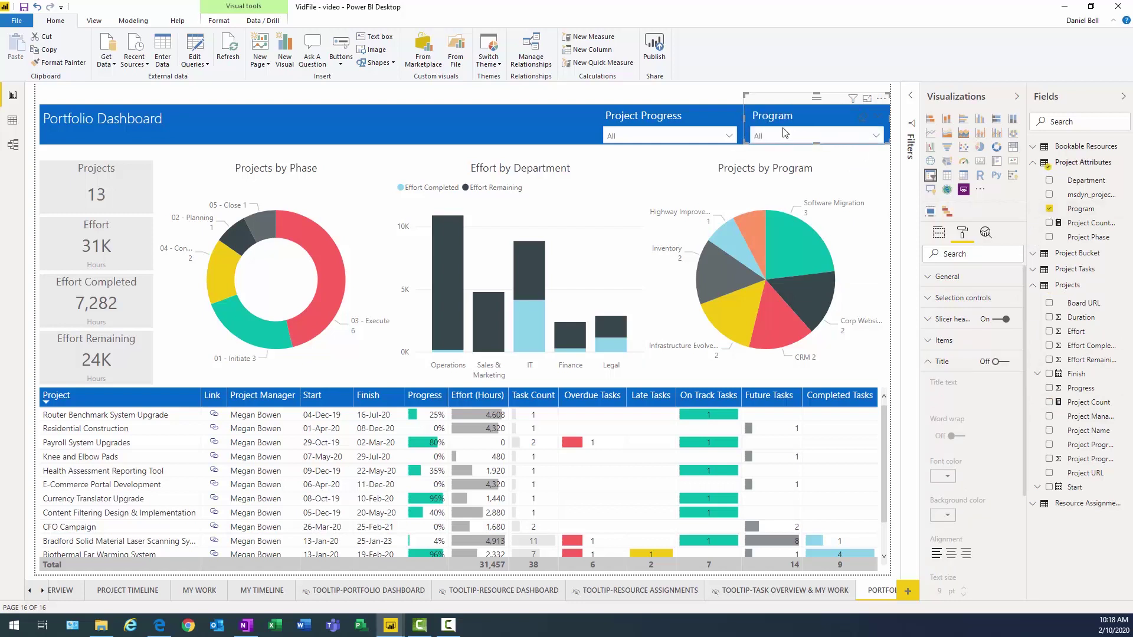
# Switch the Project Progress slicer's field to Project Phase
pyautogui.click(669, 125)
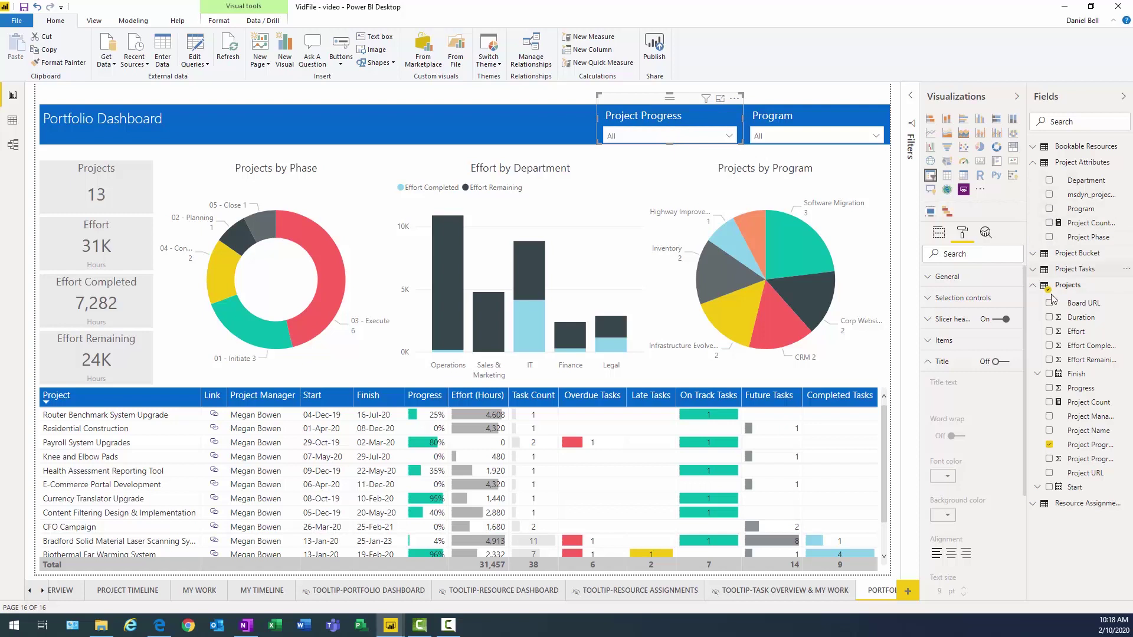
pyautogui.click(1049, 444)
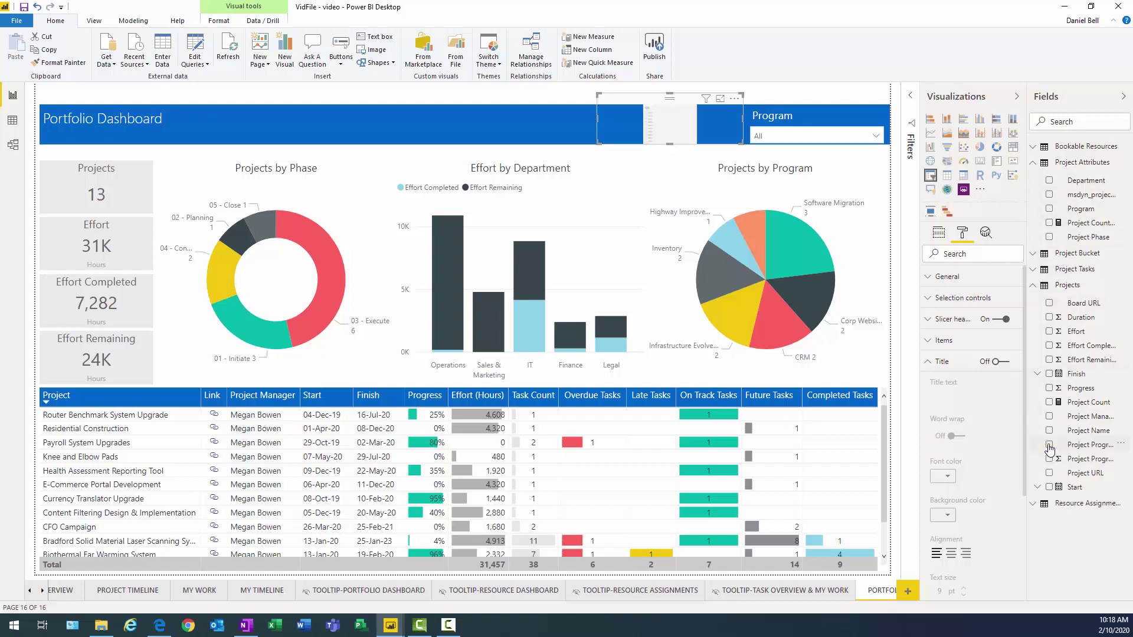
pyautogui.click(1049, 237)
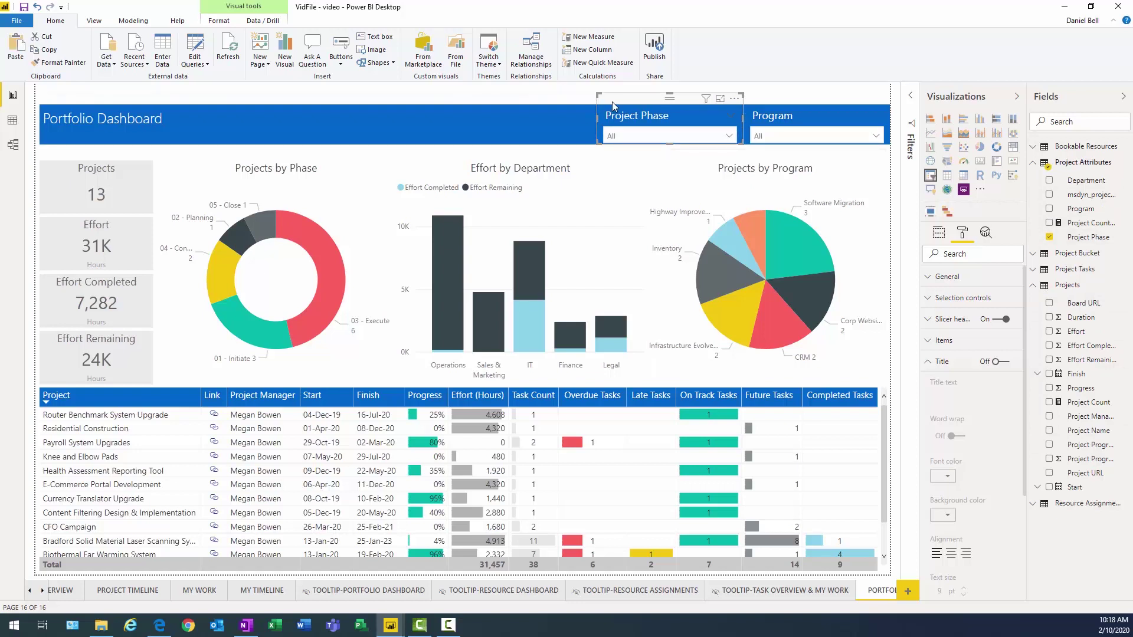
# Place a copy of the Project Phase slicer left of the others and widen the Portfolio Dashboard title to meet it
pyautogui.moveTo(613, 106); pyautogui.dragTo(619, 114)
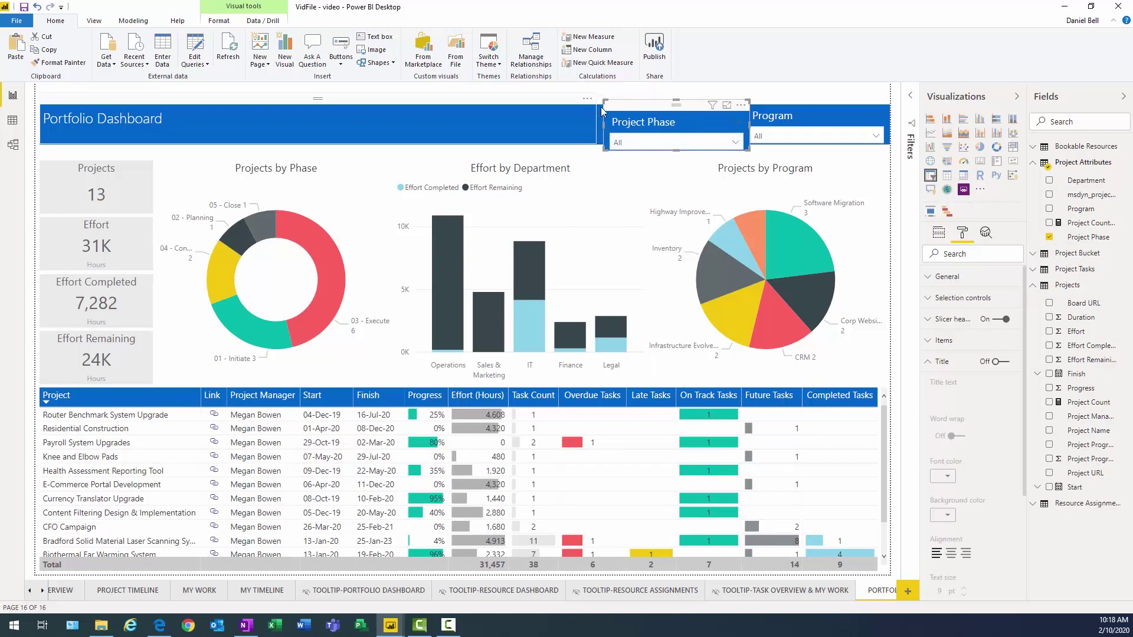
pyautogui.moveTo(621, 109); pyautogui.dragTo(546, 121)
pyautogui.click(596, 118)
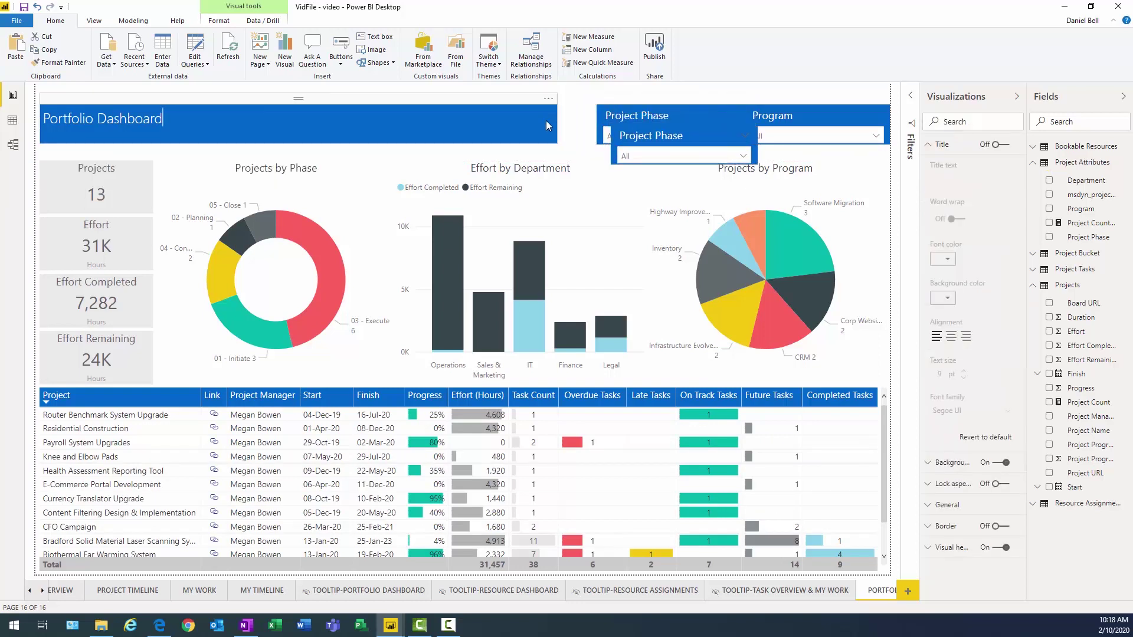
pyautogui.click(679, 118)
pyautogui.moveTo(679, 118); pyautogui.dragTo(628, 122)
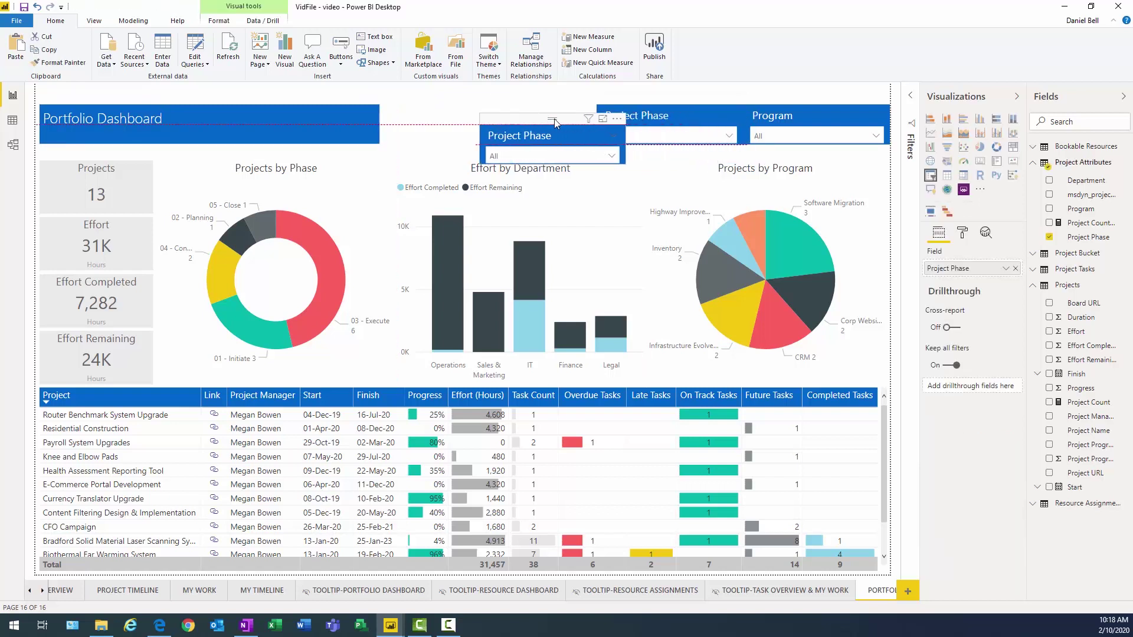
pyautogui.moveTo(552, 122); pyautogui.dragTo(537, 100)
pyautogui.click(415, 120)
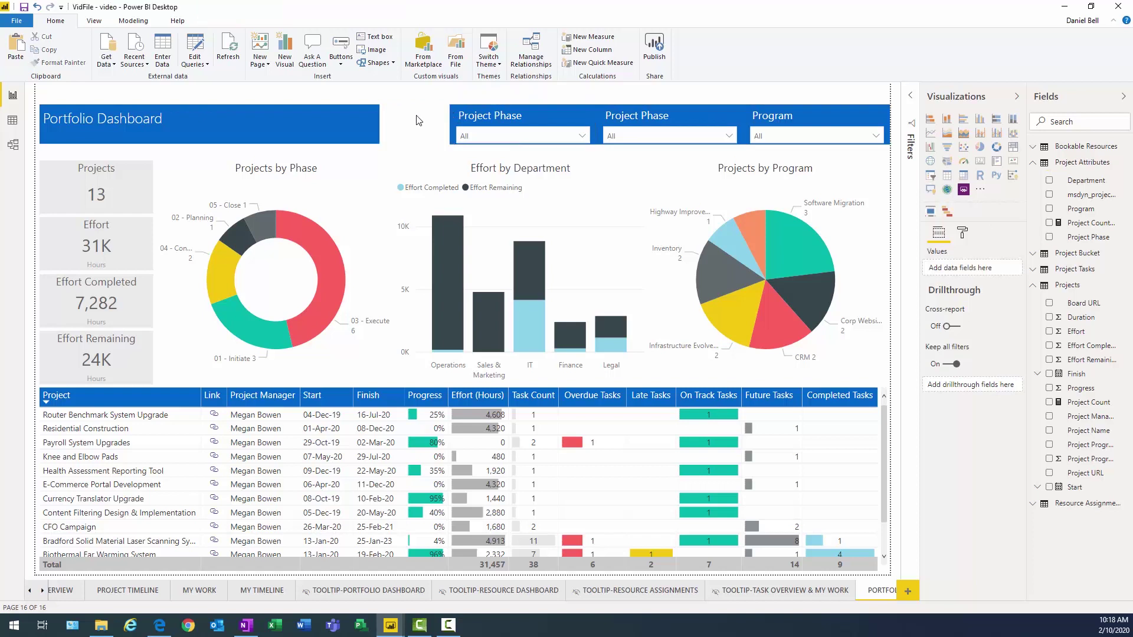
pyautogui.click(348, 102)
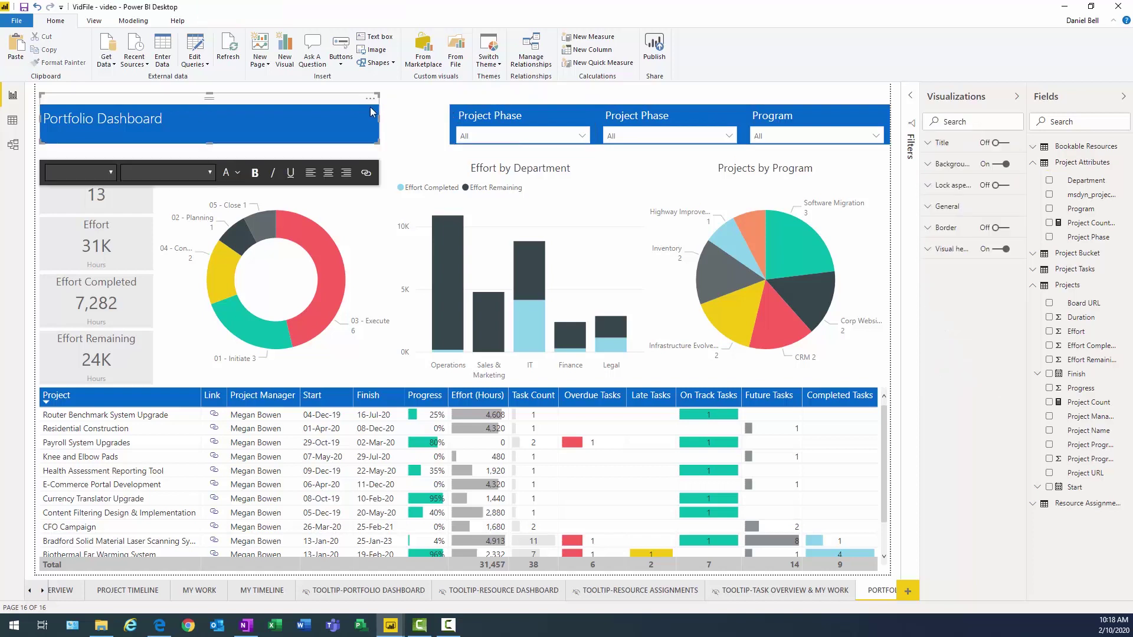
pyautogui.moveTo(378, 126); pyautogui.dragTo(449, 130)
# Change the copied slicer's field from Project Phase to Department and check its list
pyautogui.click(541, 102)
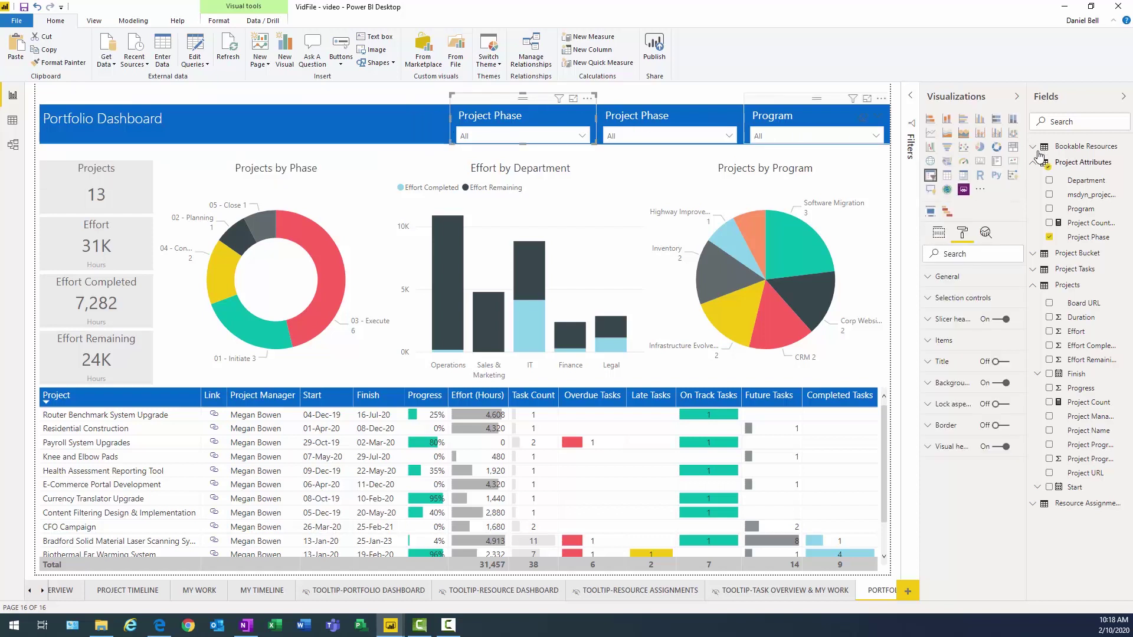
pyautogui.click(1049, 236)
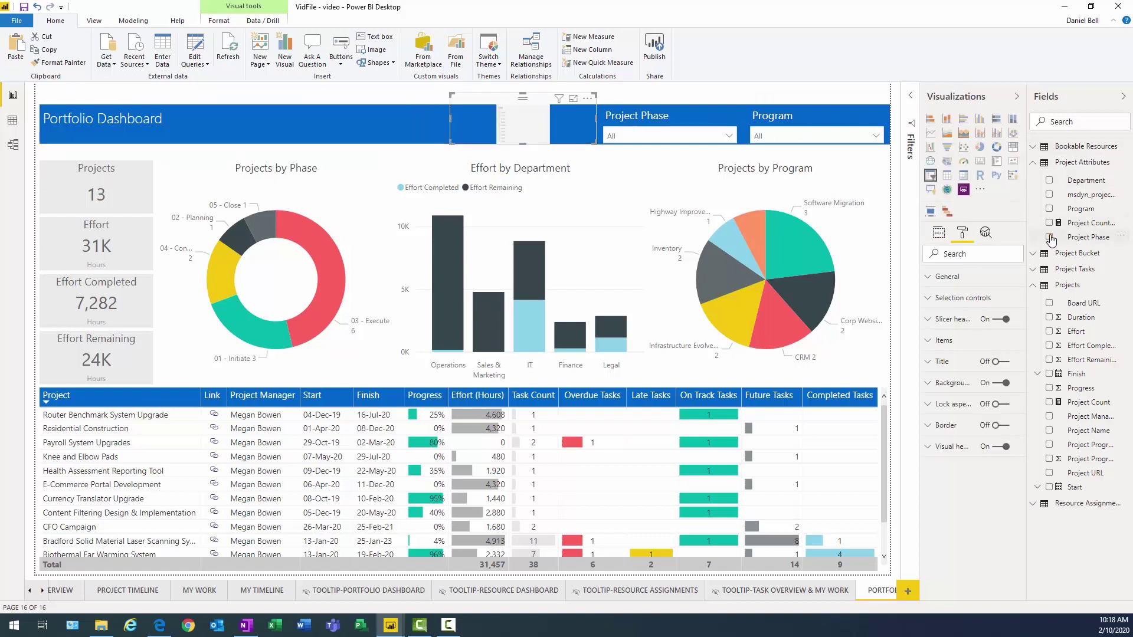
pyautogui.click(1049, 180)
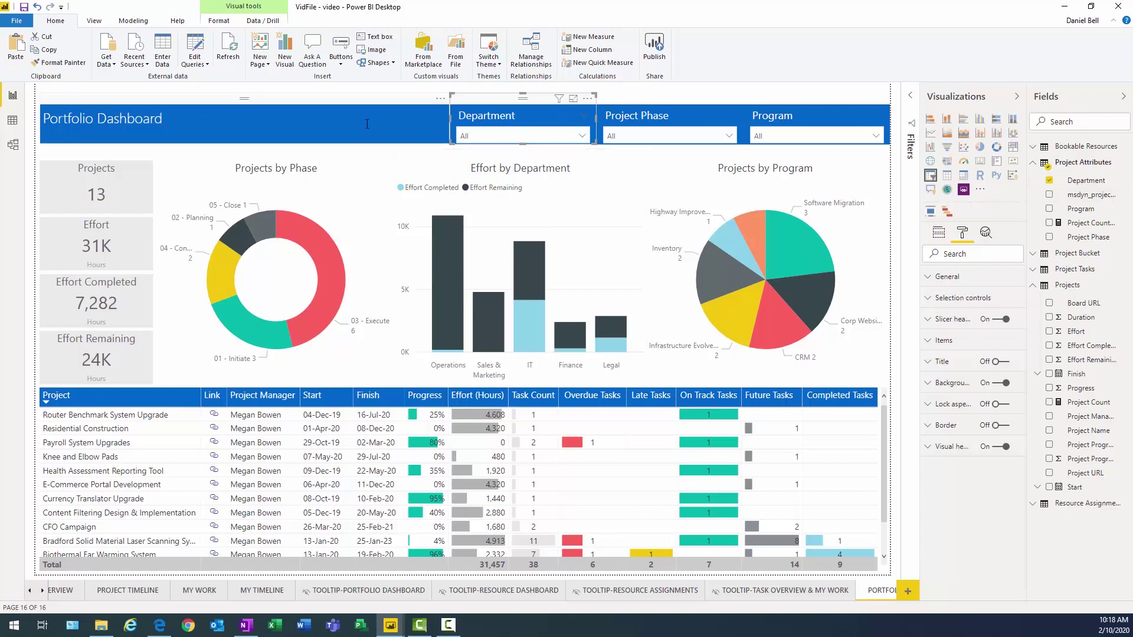
pyautogui.click(366, 105)
pyautogui.click(581, 136)
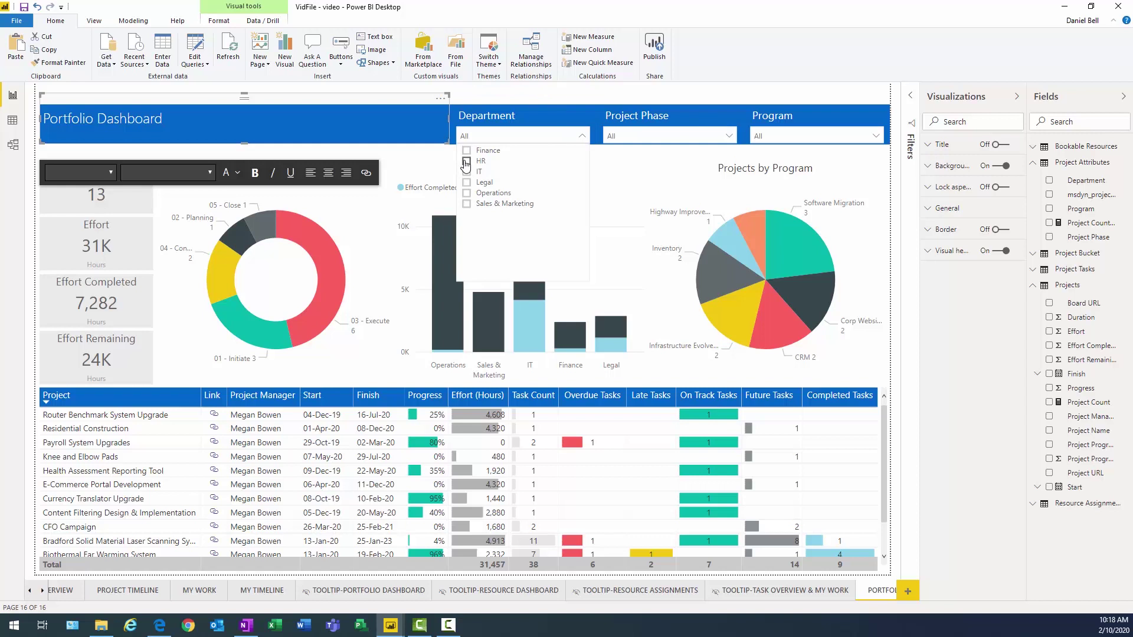
pyautogui.click(466, 161)
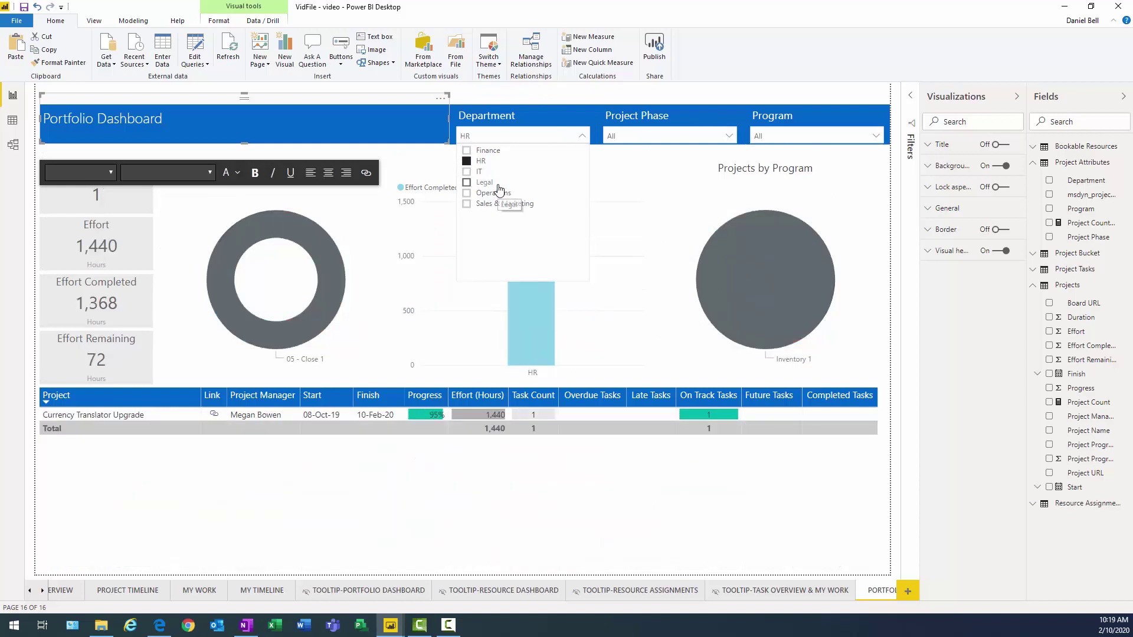
pyautogui.click(466, 171)
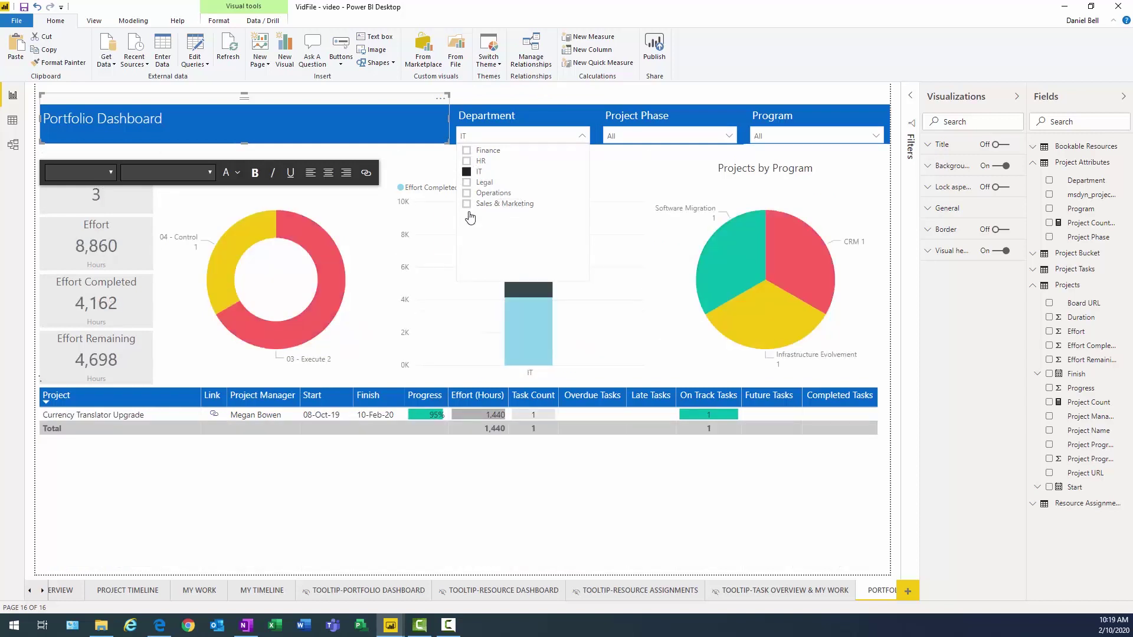
pyautogui.click(466, 183)
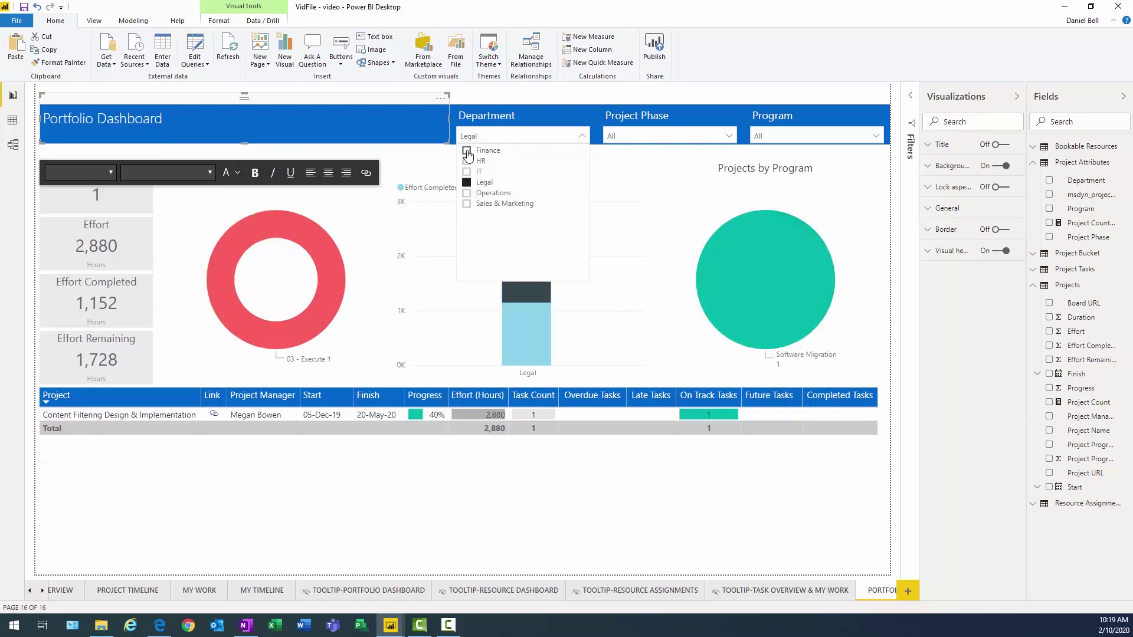
pyautogui.click(512, 181)
pyautogui.click(727, 137)
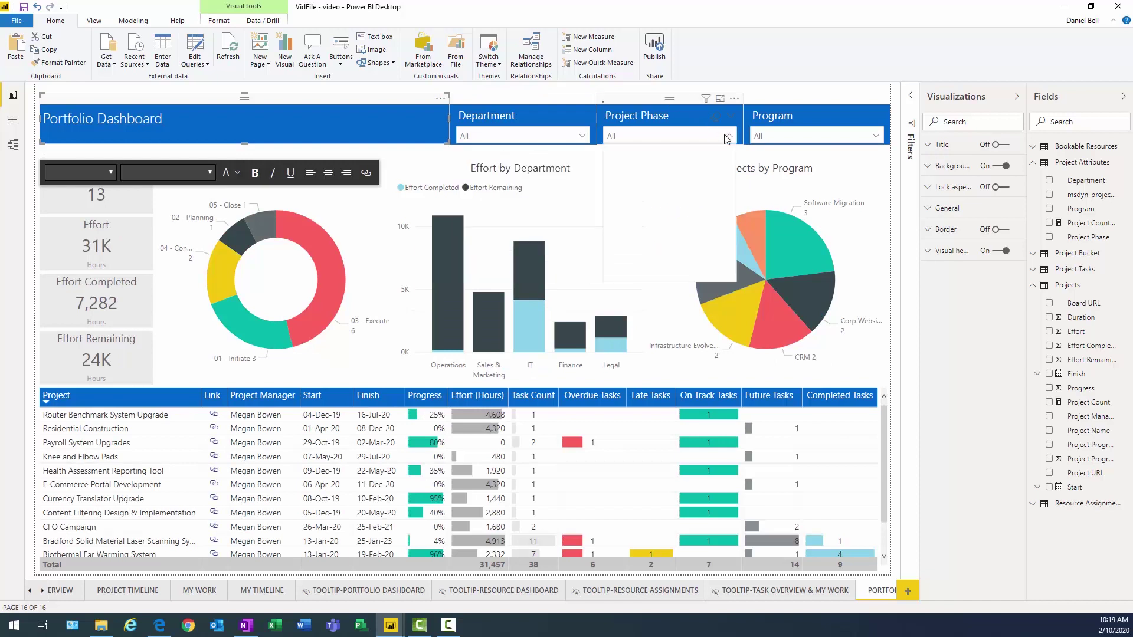
pyautogui.click(613, 172)
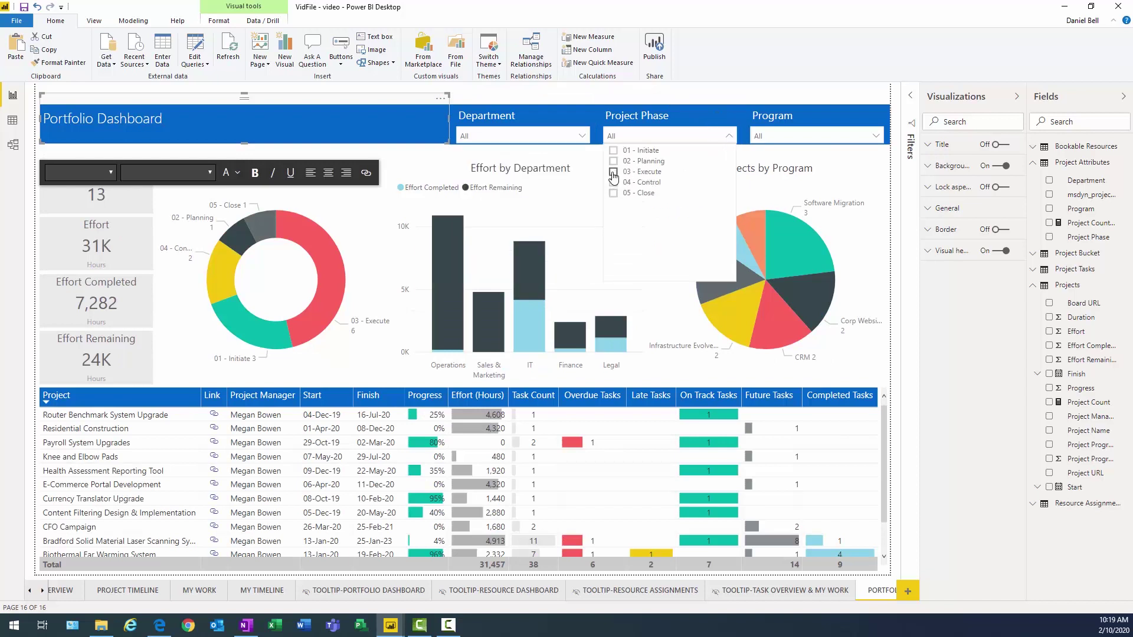
pyautogui.click(613, 173)
pyautogui.click(876, 136)
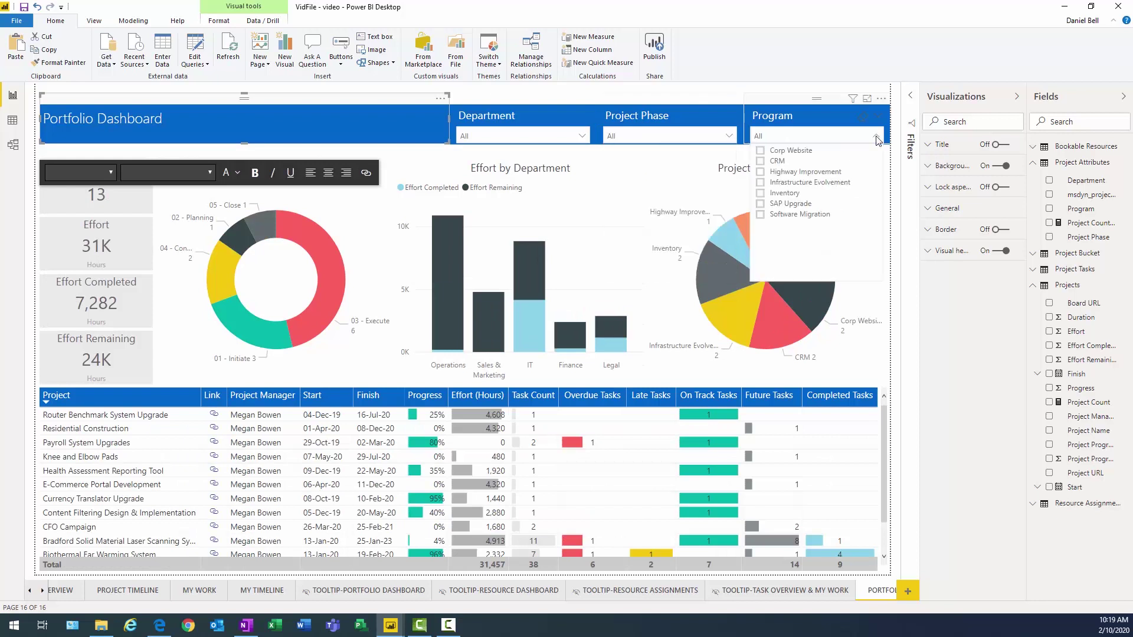
pyautogui.click(759, 183)
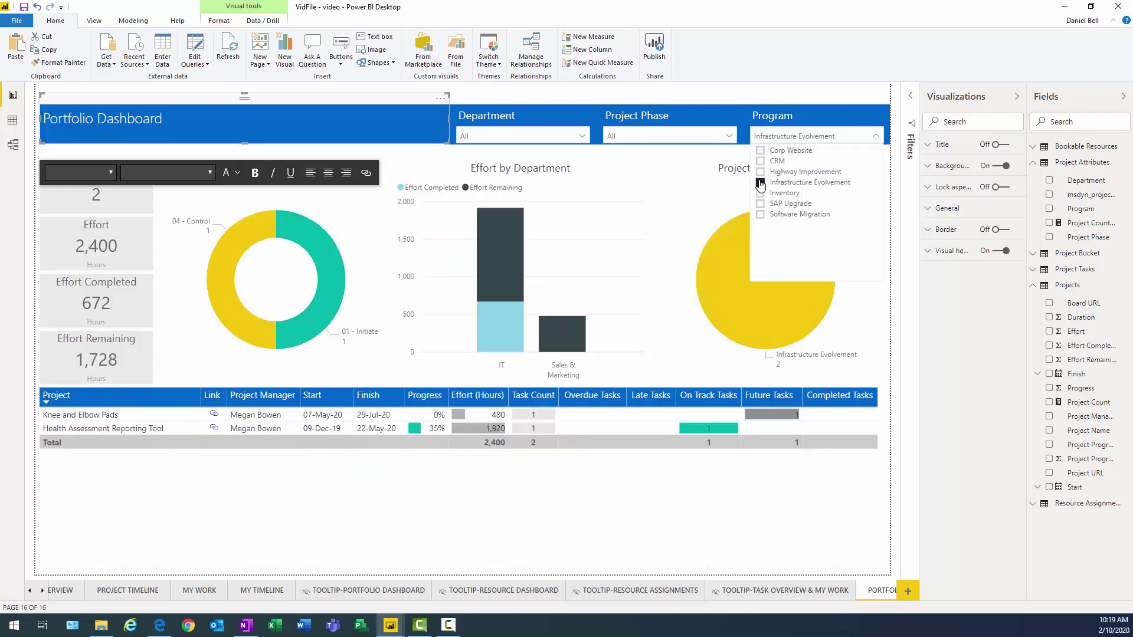
pyautogui.click(760, 183)
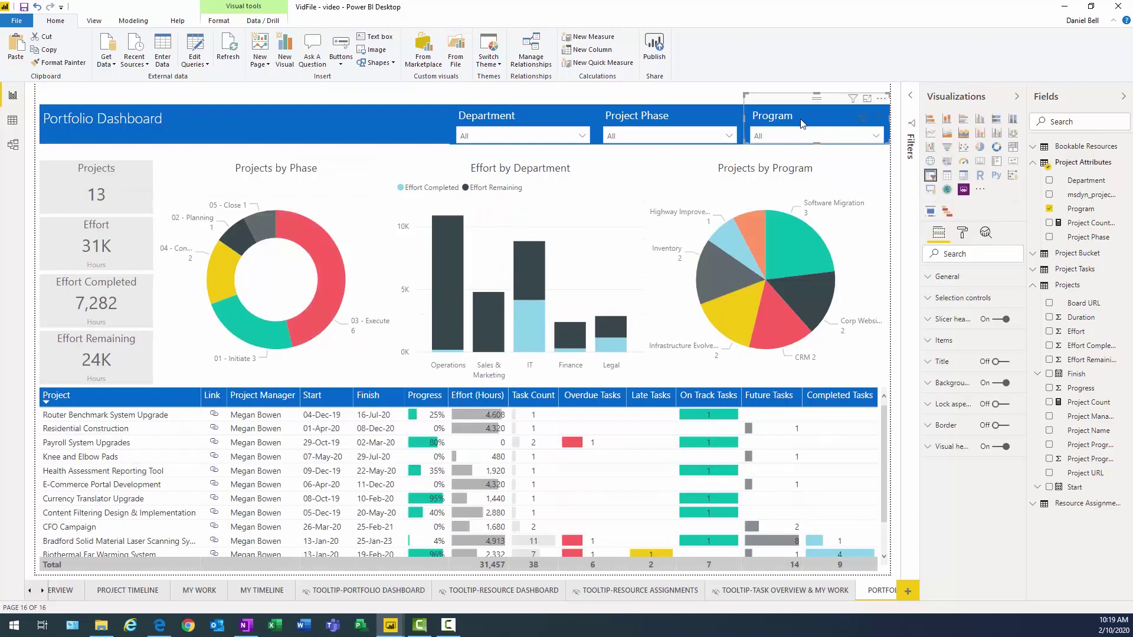